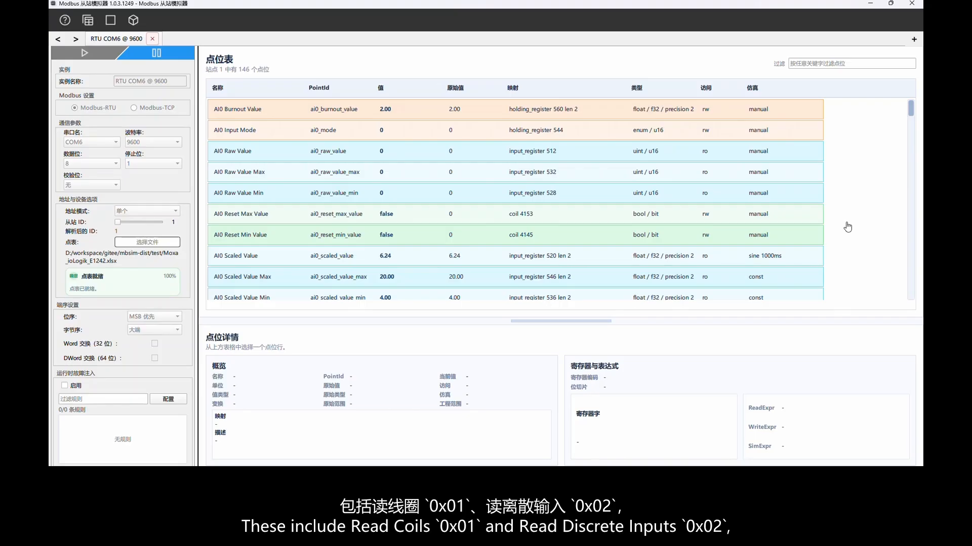
Show the details of the AI0 Scaled Value point in the point table.
click(475, 257)
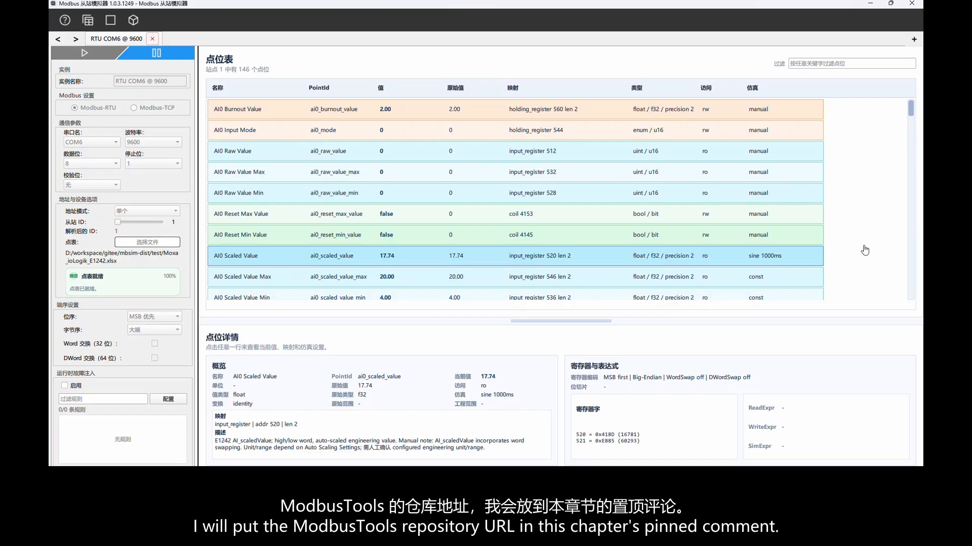
click(866, 249)
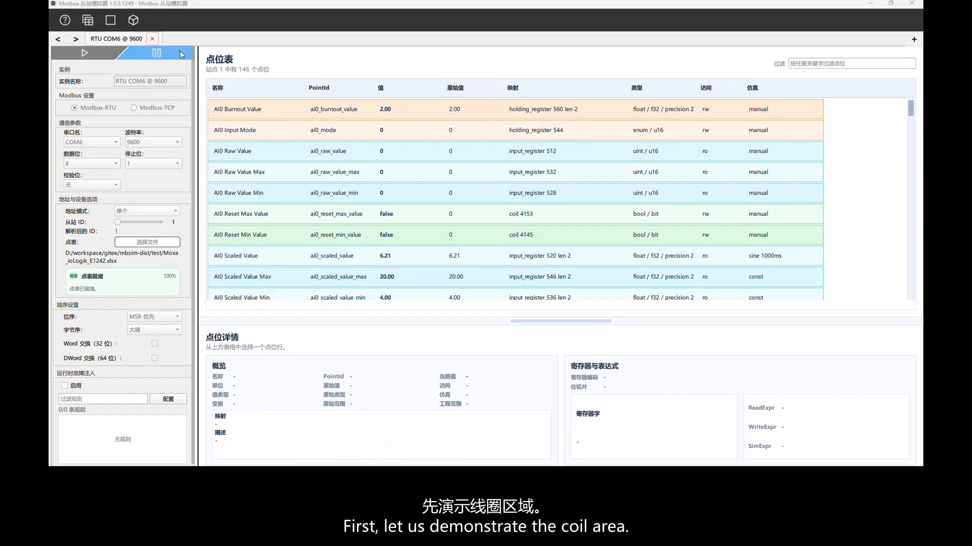
In the 2D scene, filter the points by "do" and select the DO0 Status to DO3 Status cards together.
click(111, 20)
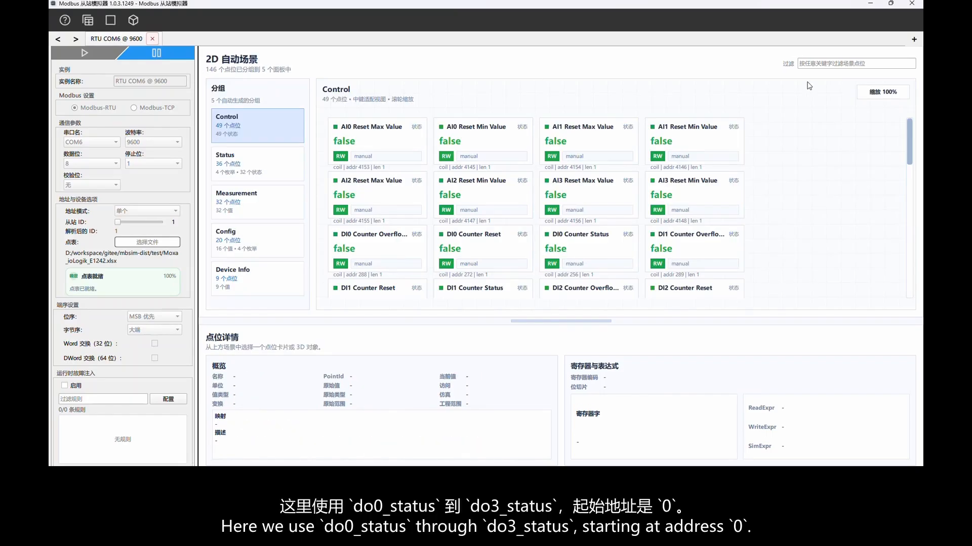
text(do)
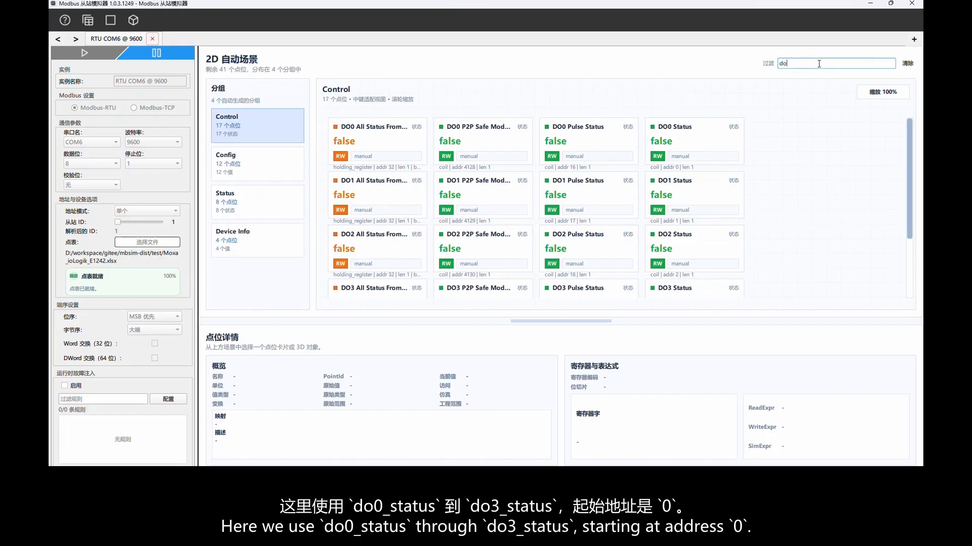
ctrl+click(718, 139)
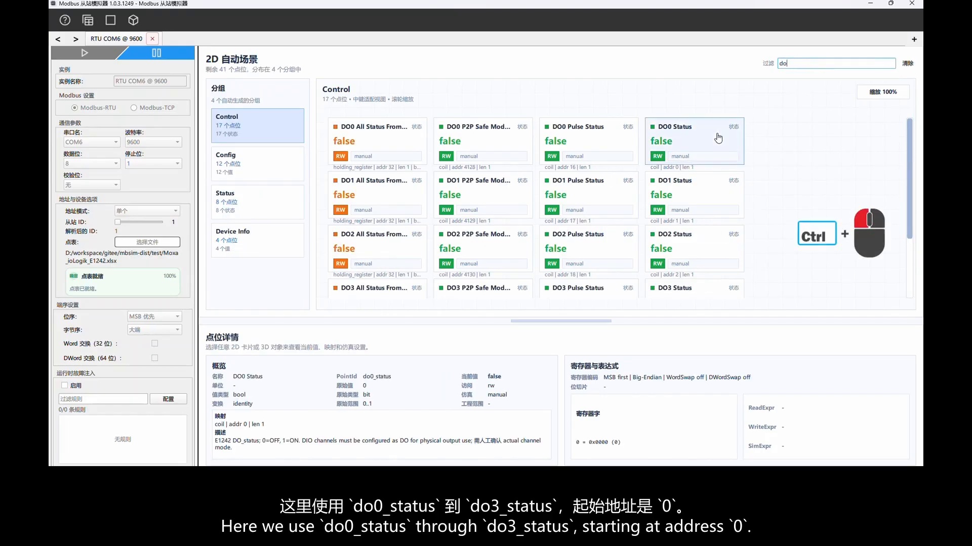
ctrl+click(704, 192)
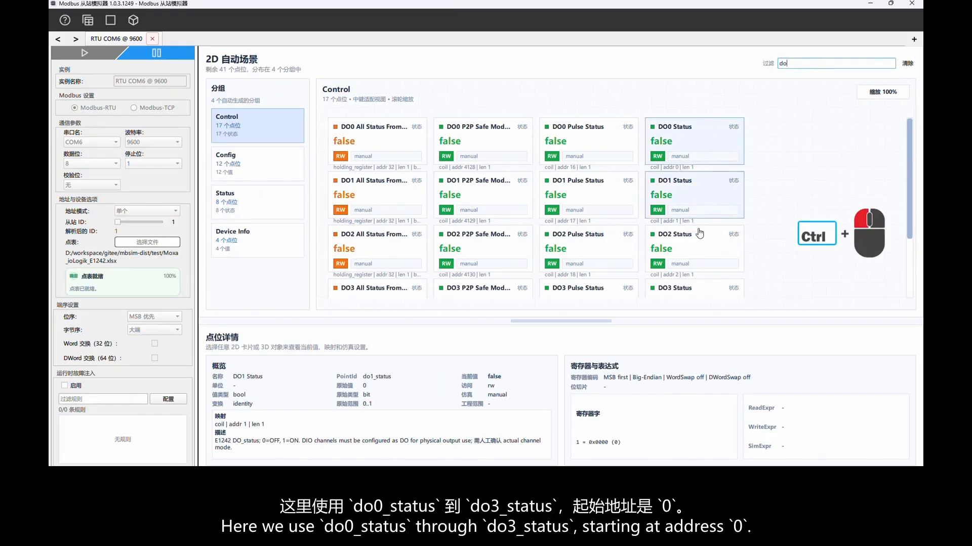
ctrl+click(699, 245)
ctrl+click(738, 287)
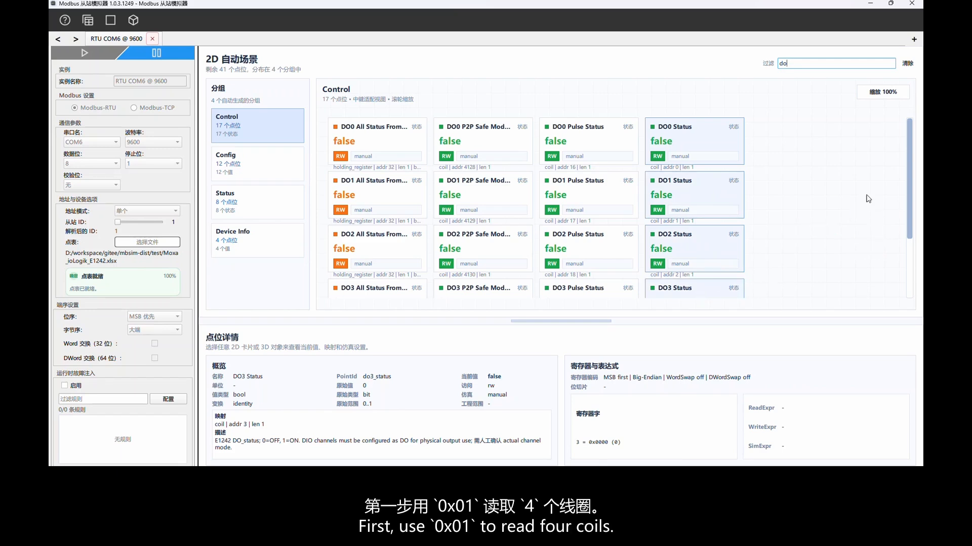
scroll(910, 177, down, 1)
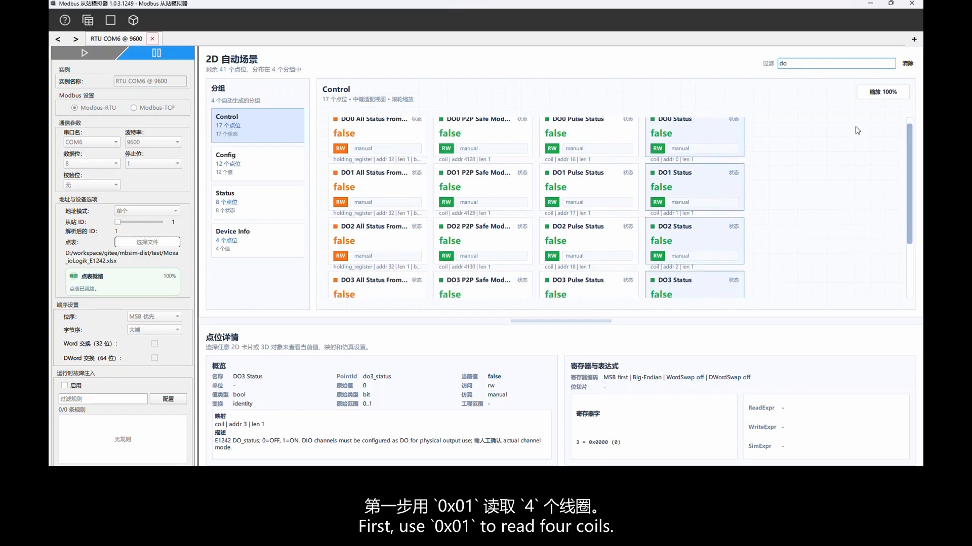
click(885, 93)
scroll(909, 156, up, 1)
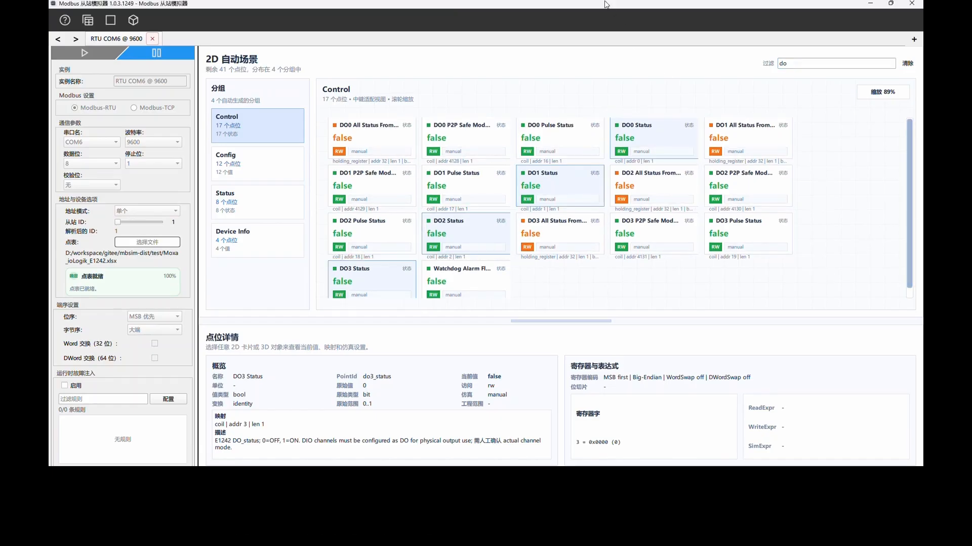
key(alt+s)
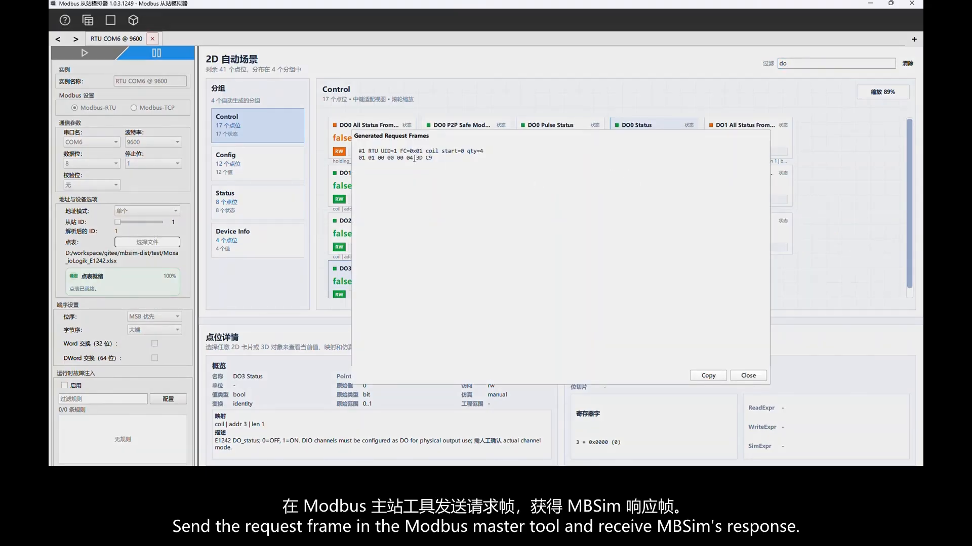
drag(415, 158, 359, 160)
key(ctrl+c)
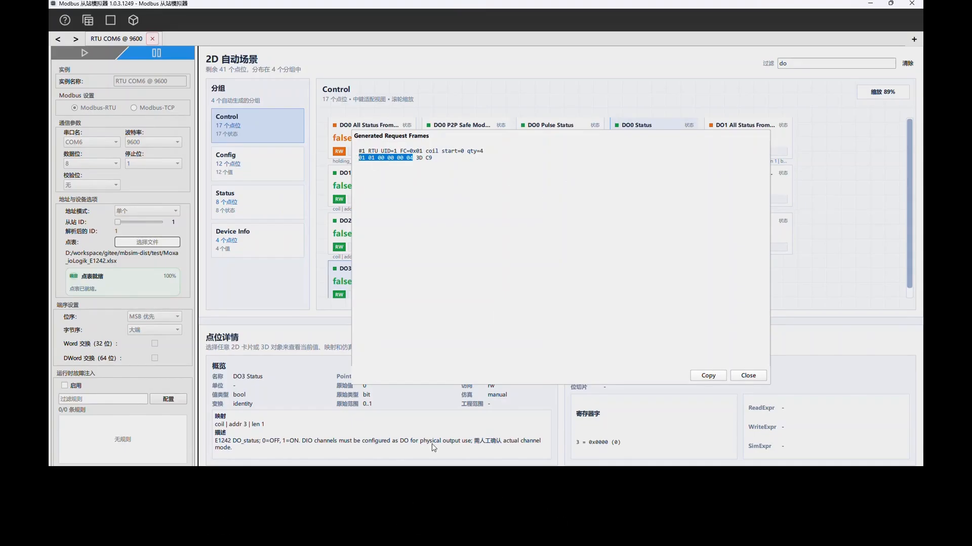
click(429, 476)
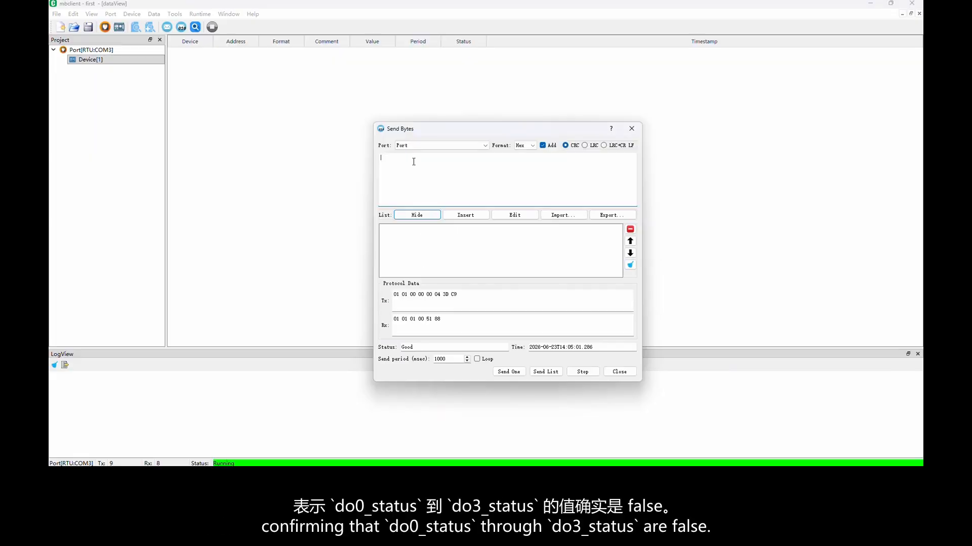
key(ctrl+v)
click(463, 216)
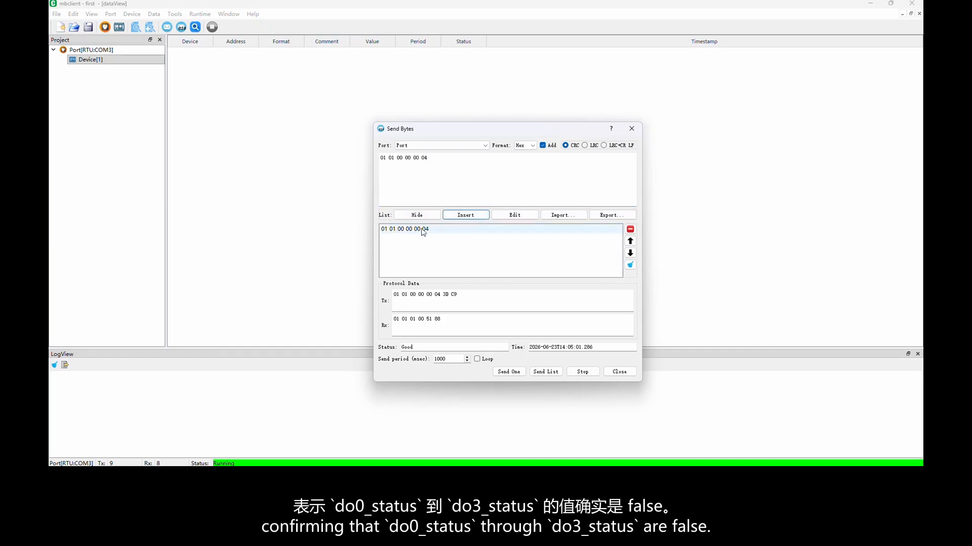
click(508, 372)
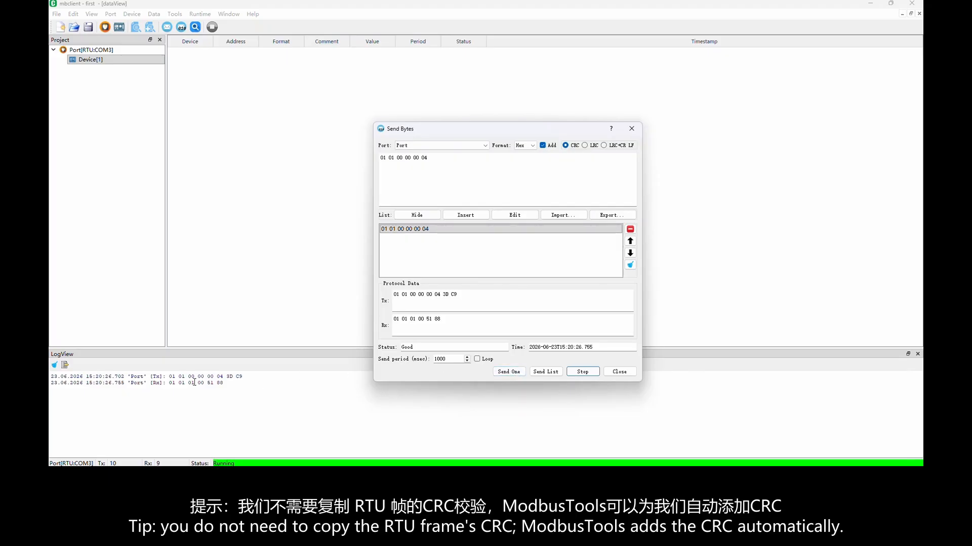
click(421, 320)
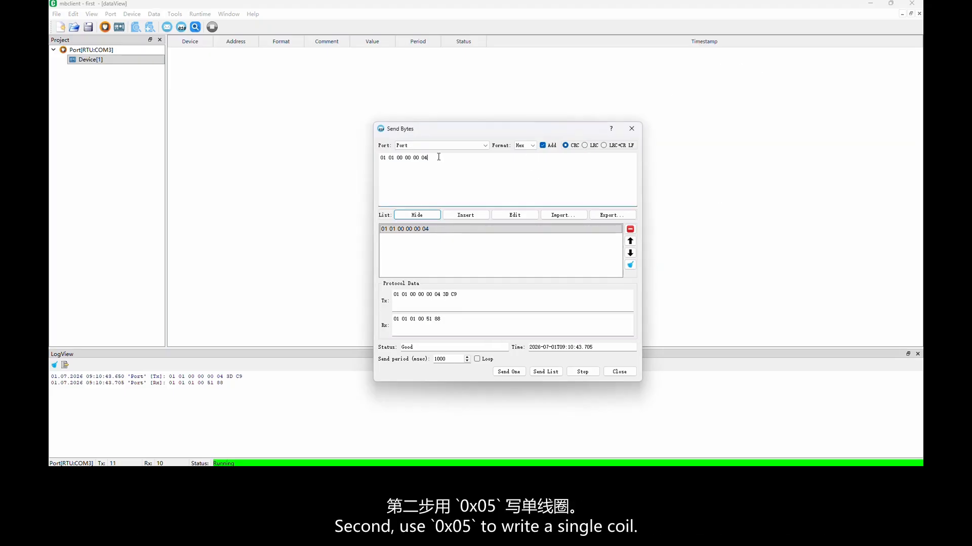
Add the single-coil write frame 01 05 00 00 FF 00 to the send list, send it and highlight its logged response.
drag(439, 158, 345, 162)
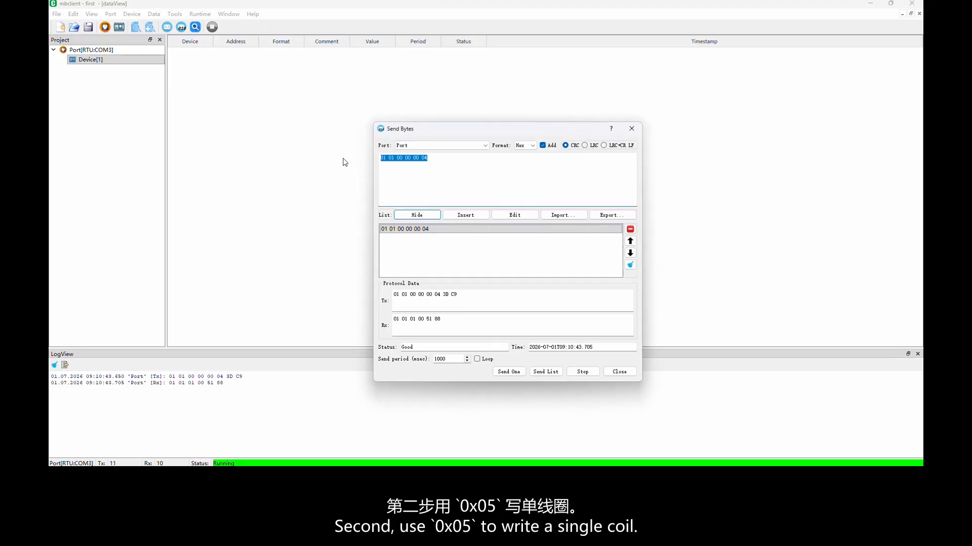
text(01 05 00 00 FF 00)
click(477, 217)
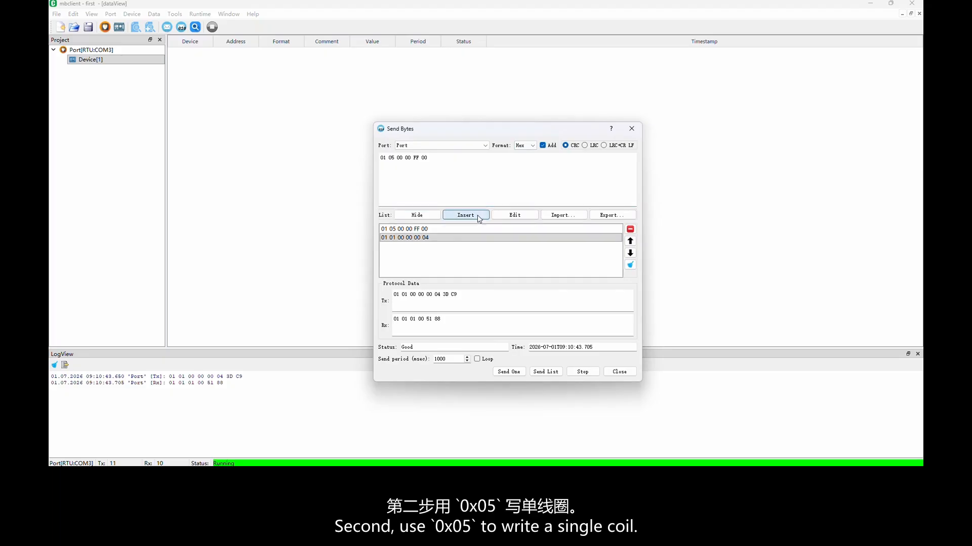
click(419, 231)
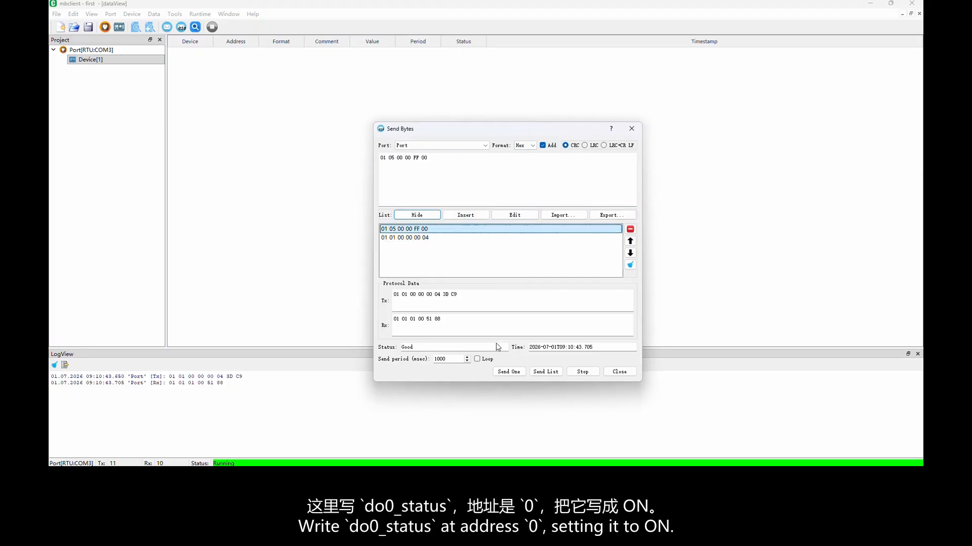
click(506, 373)
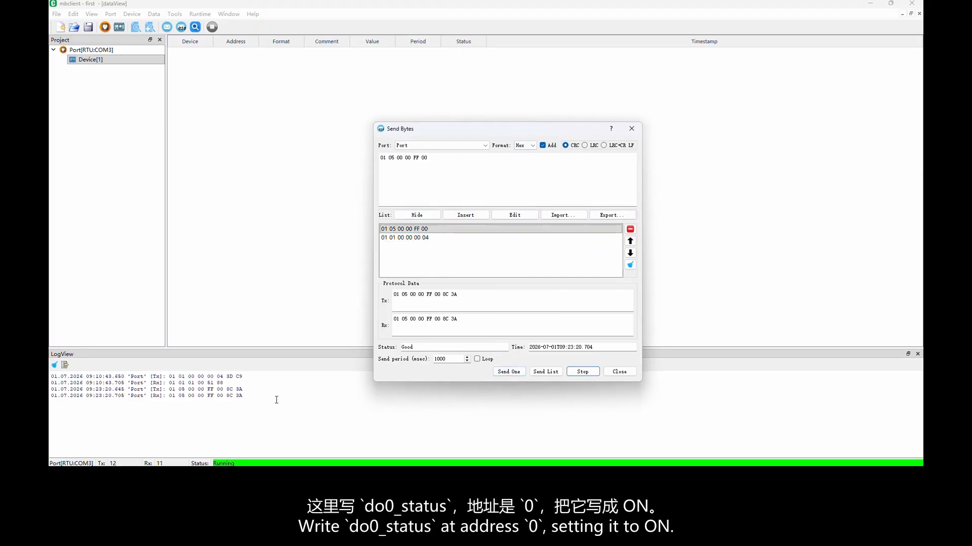
drag(169, 396, 243, 398)
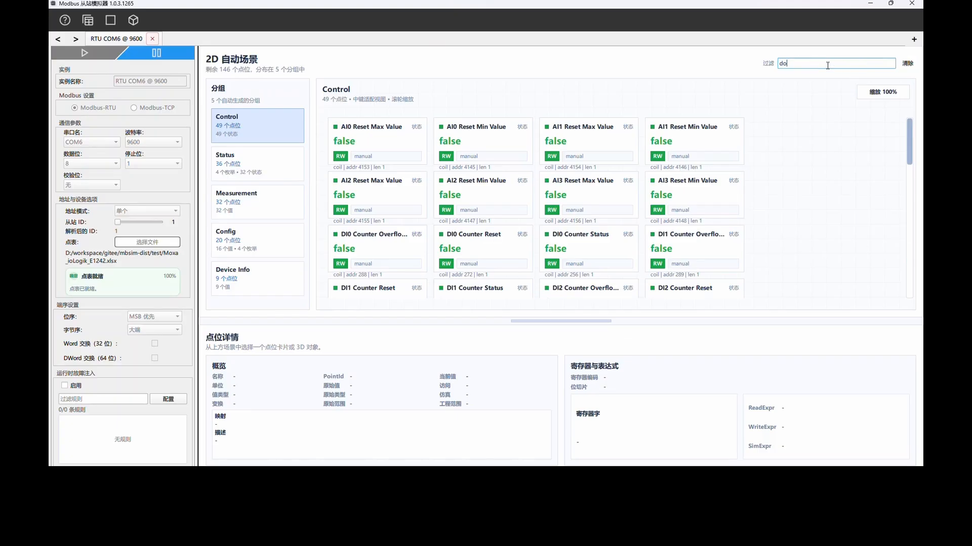
Switch to the Modbus slave simulator, filter the points by "do0" and show the details of DO0 Status.
text(o0)
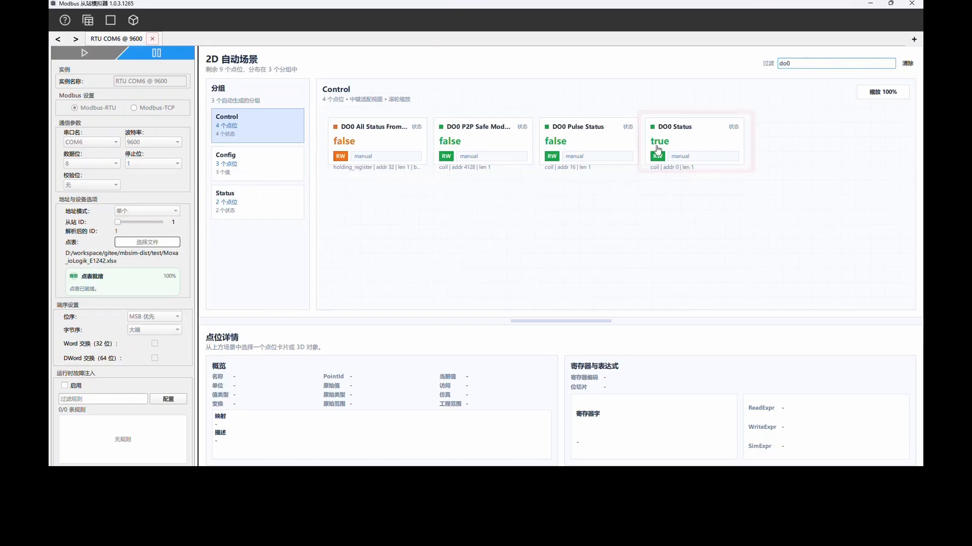
click(698, 143)
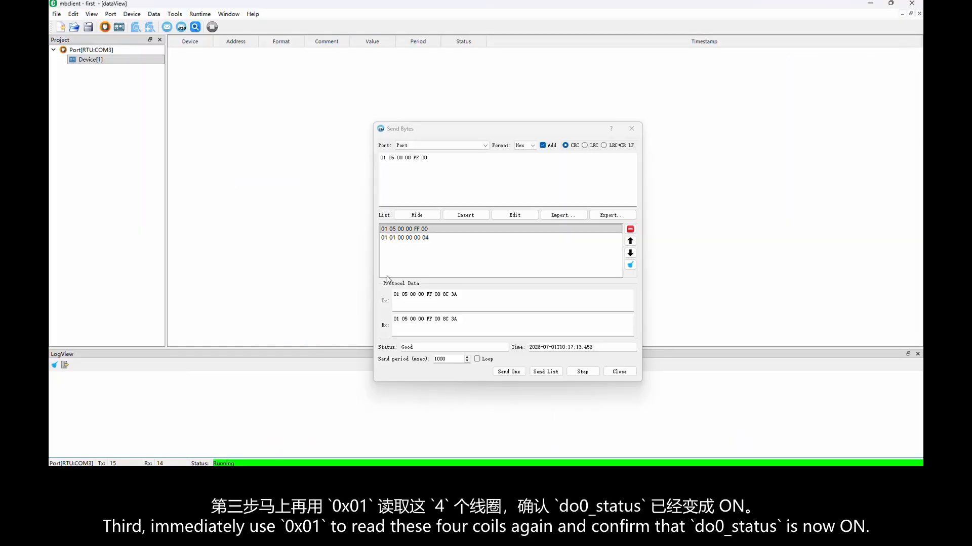
click(417, 237)
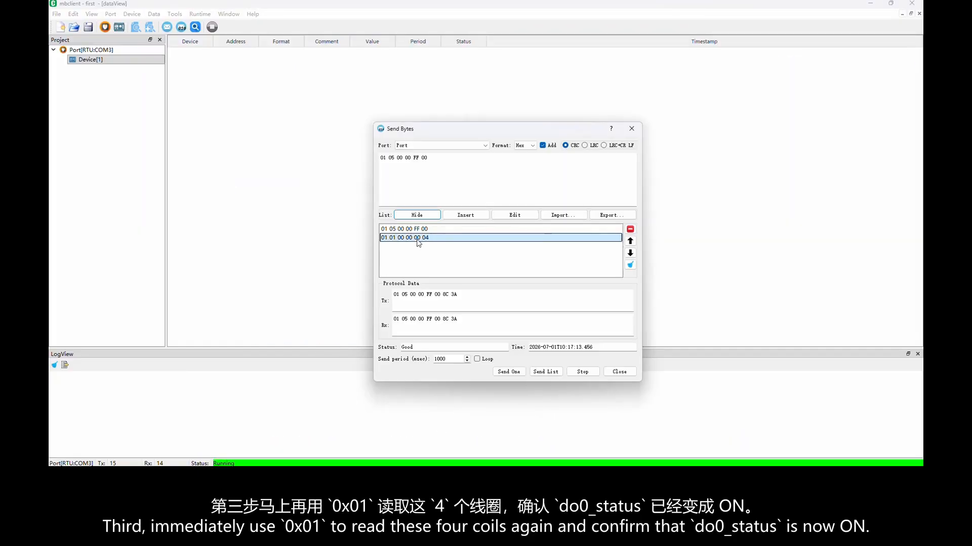
click(504, 372)
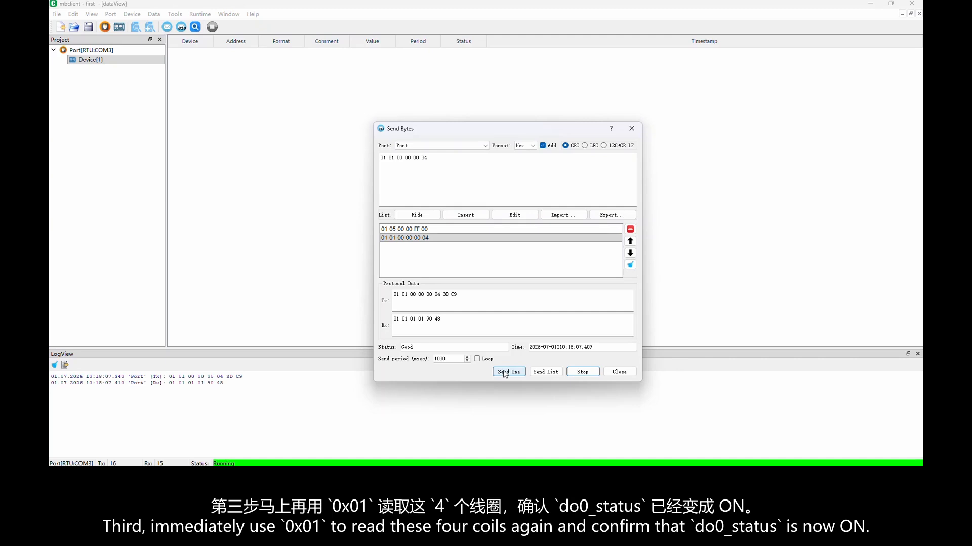
double_click(421, 320)
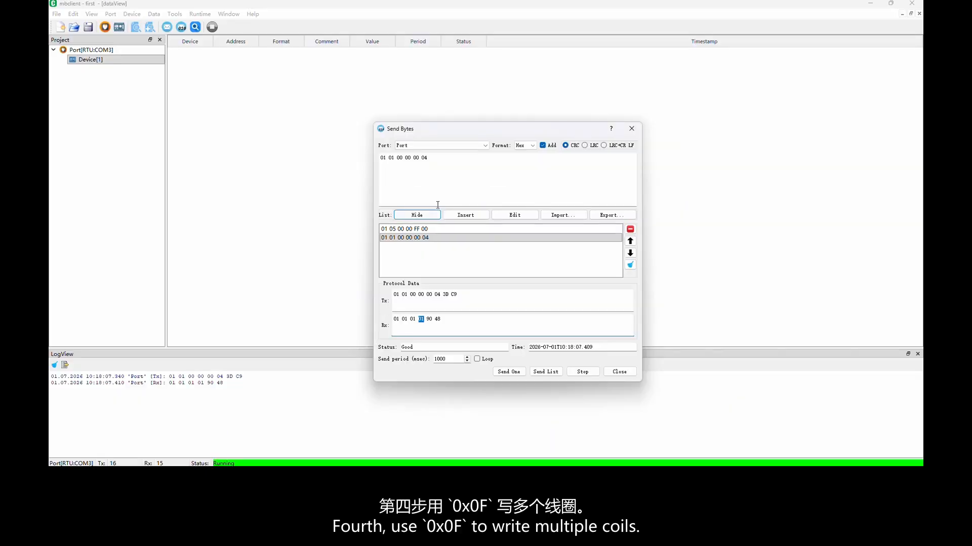
drag(427, 157, 388, 161)
key(ctrl+v)
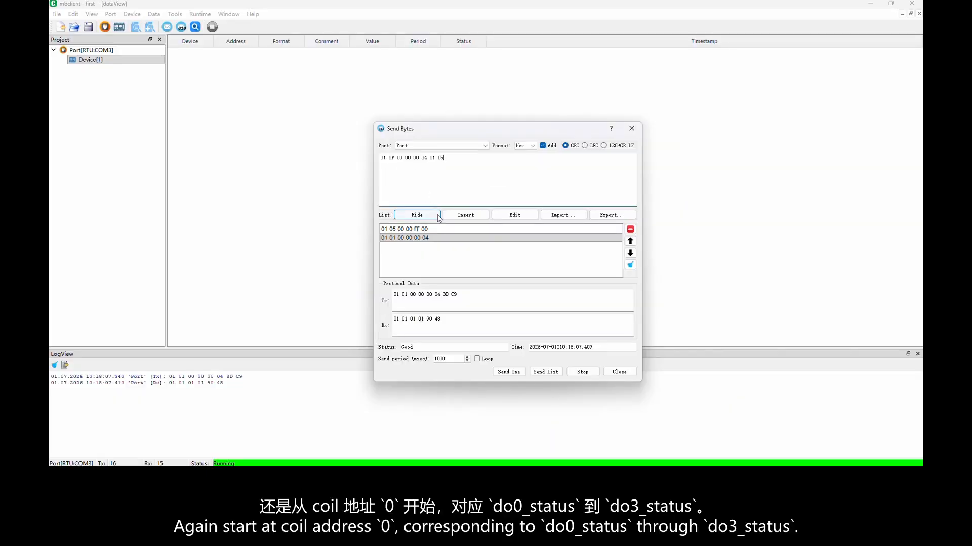
click(463, 216)
click(449, 237)
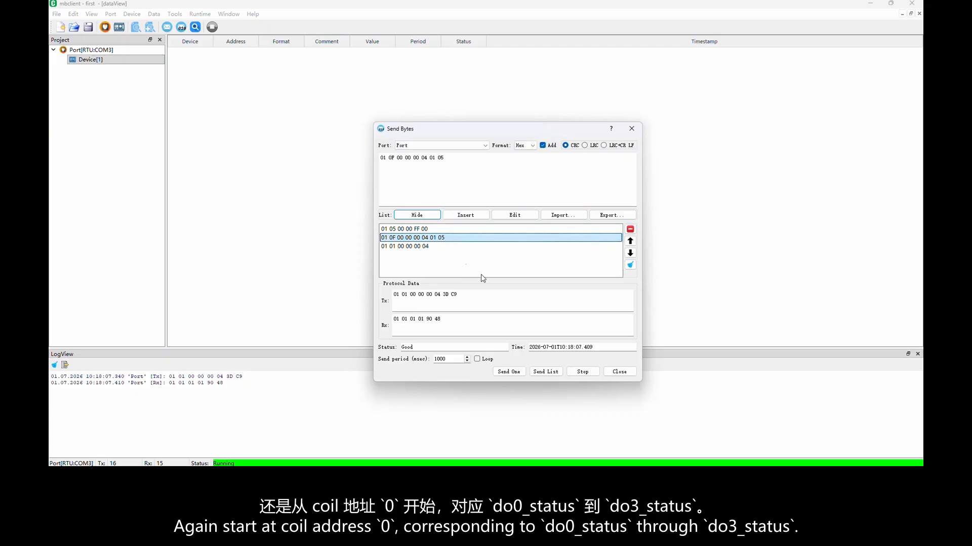
click(508, 372)
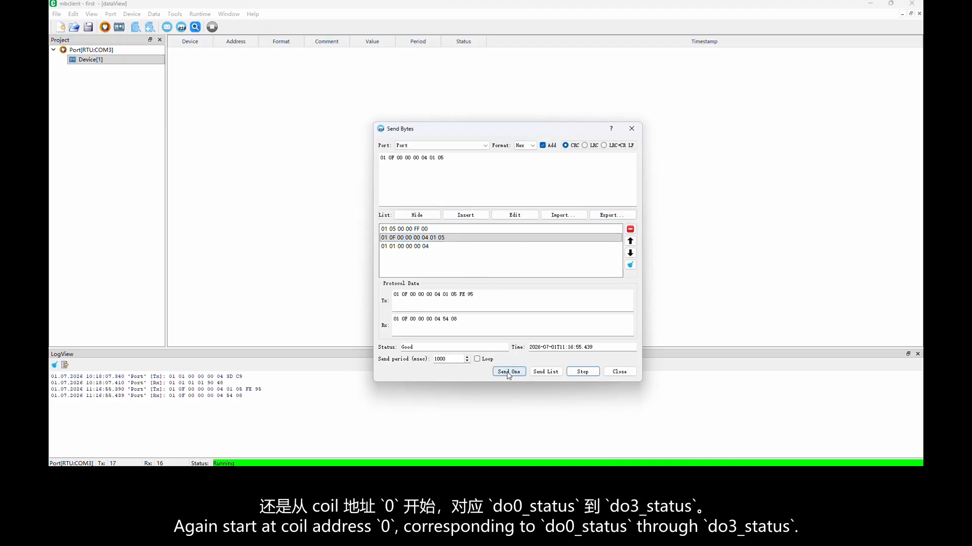
drag(461, 319, 390, 315)
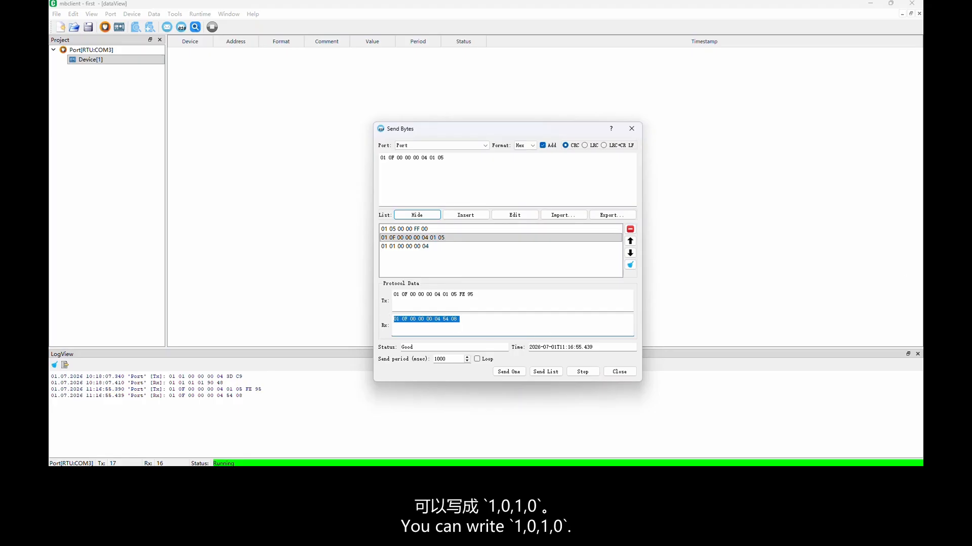
click(475, 318)
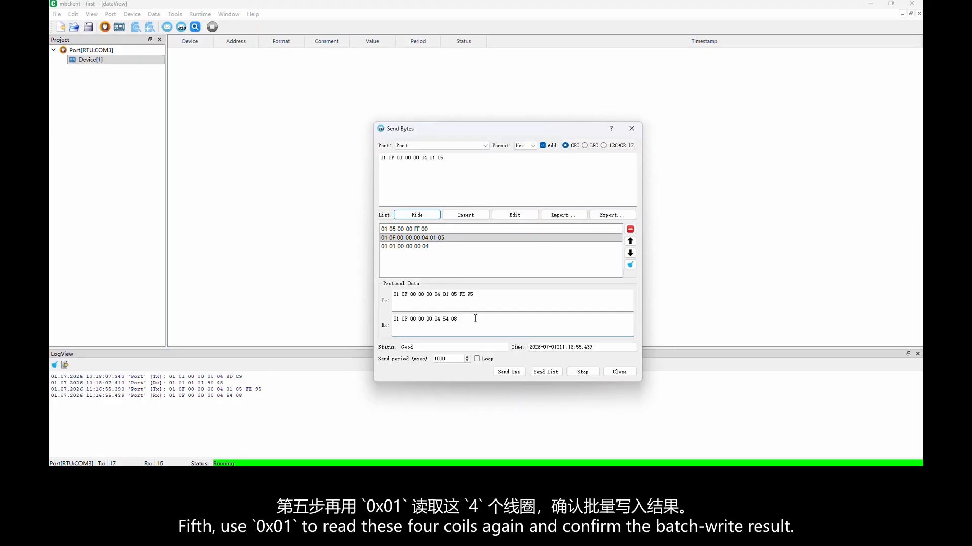
click(430, 249)
double_click(429, 248)
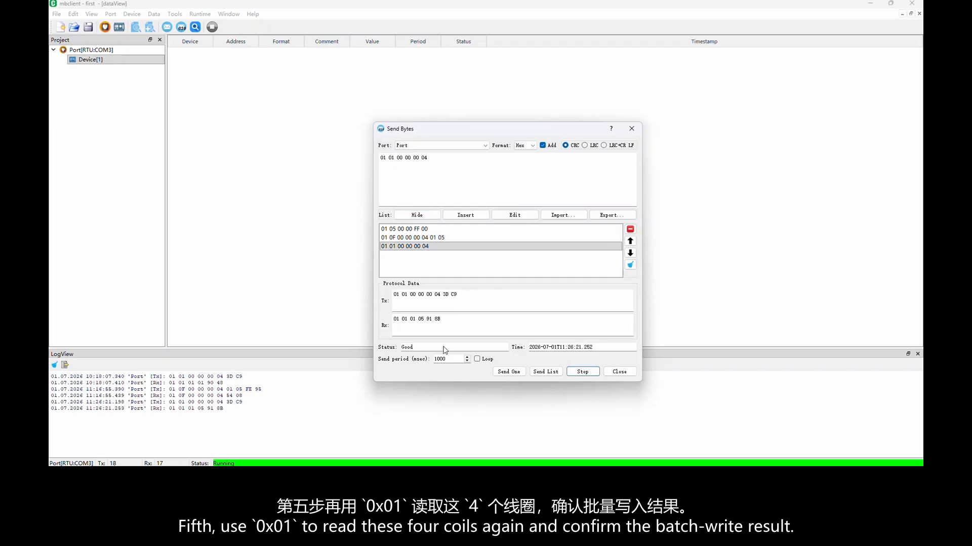
drag(447, 319, 390, 317)
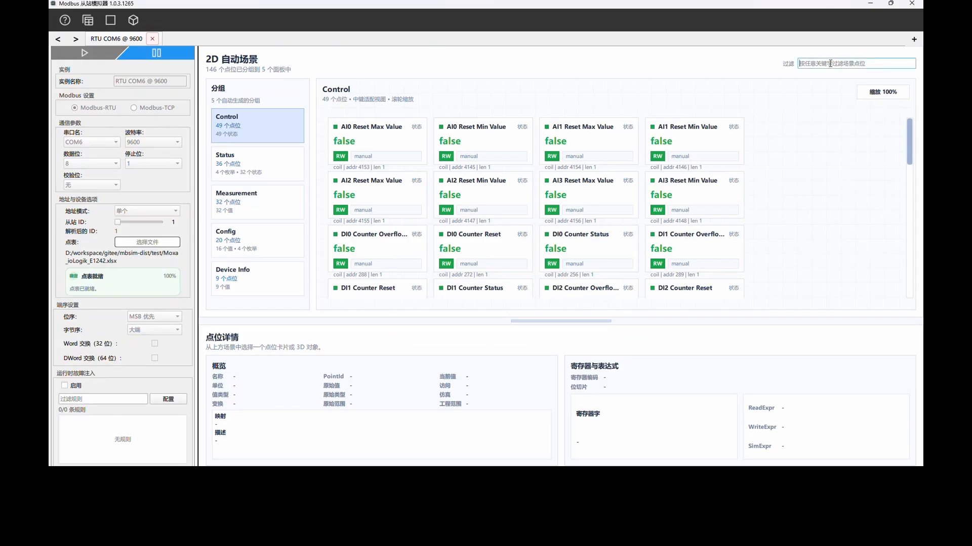
Switch to the slave simulator, filter the 2D scene by "do" and check the DO1, DO2 and DO3 Status cards.
text(do)
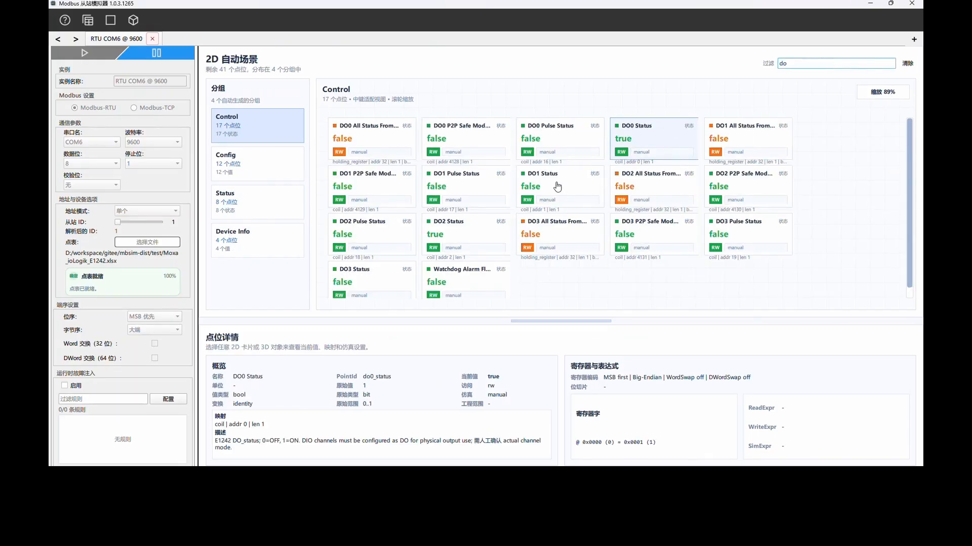
click(557, 187)
click(444, 237)
click(370, 275)
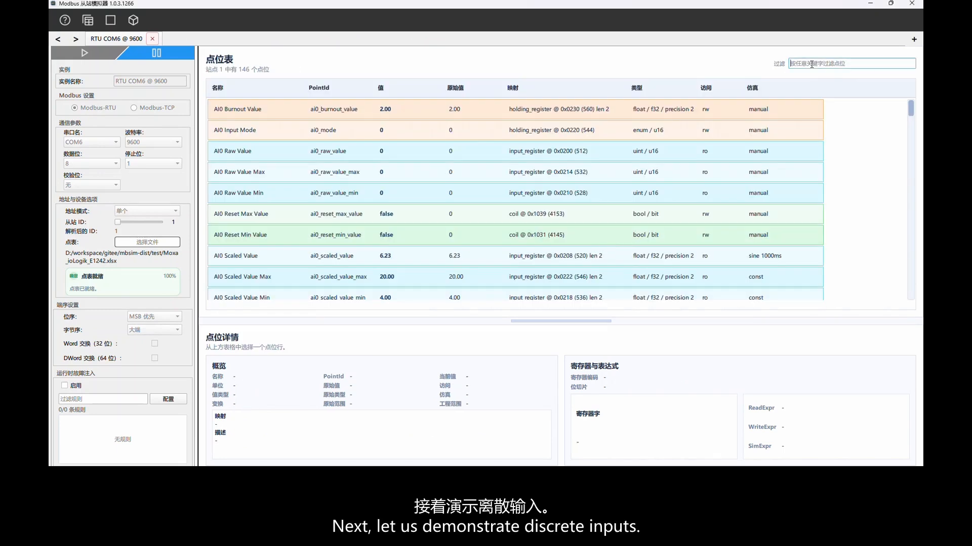
Filter the simulator's point table by di[0-7]_status to list the eight discrete-input status points.
click(811, 62)
text(di)
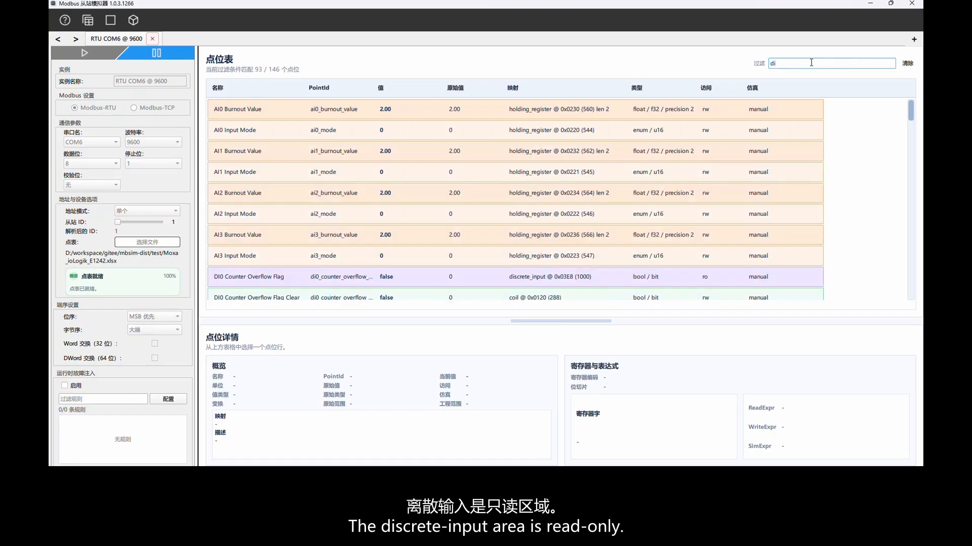
text([0-7])
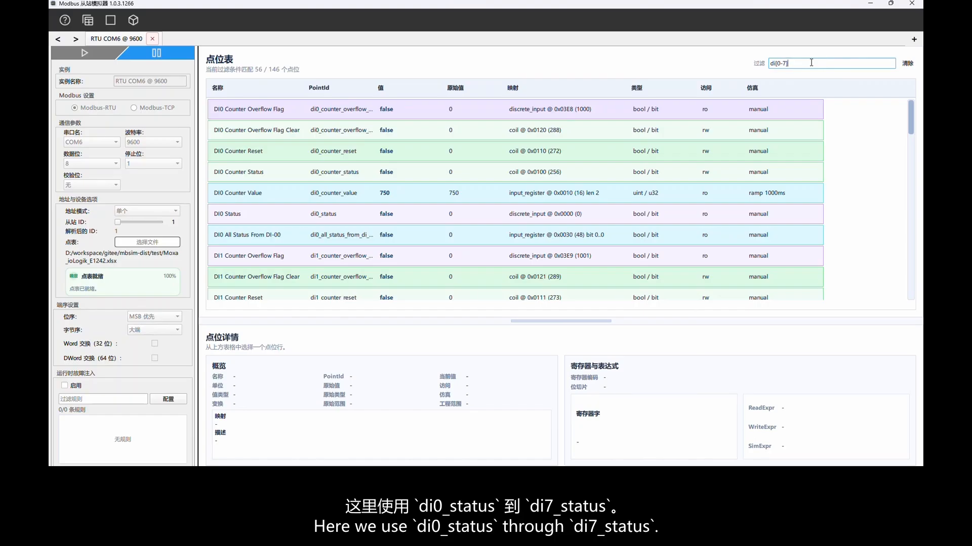
text(_status)
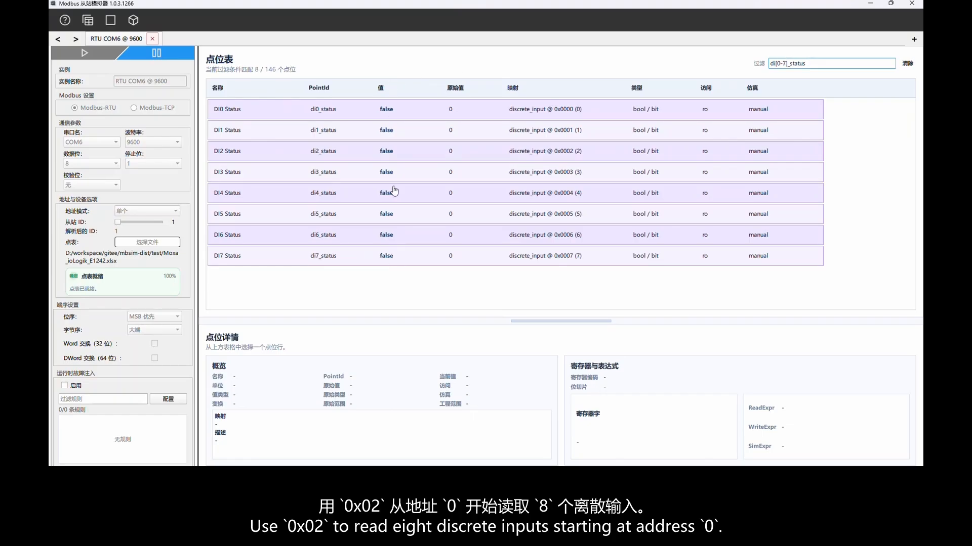
click(384, 113)
shift+click(393, 259)
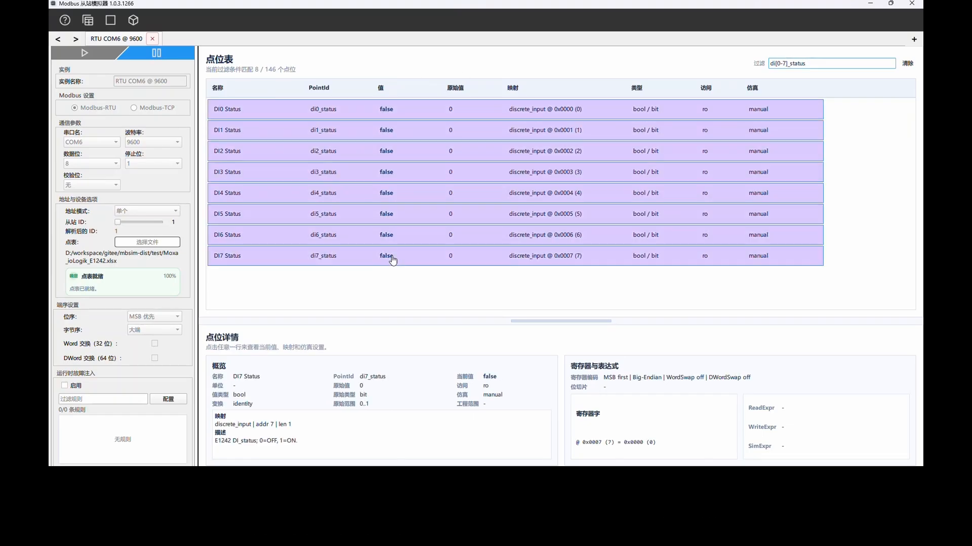
key(alt+s)
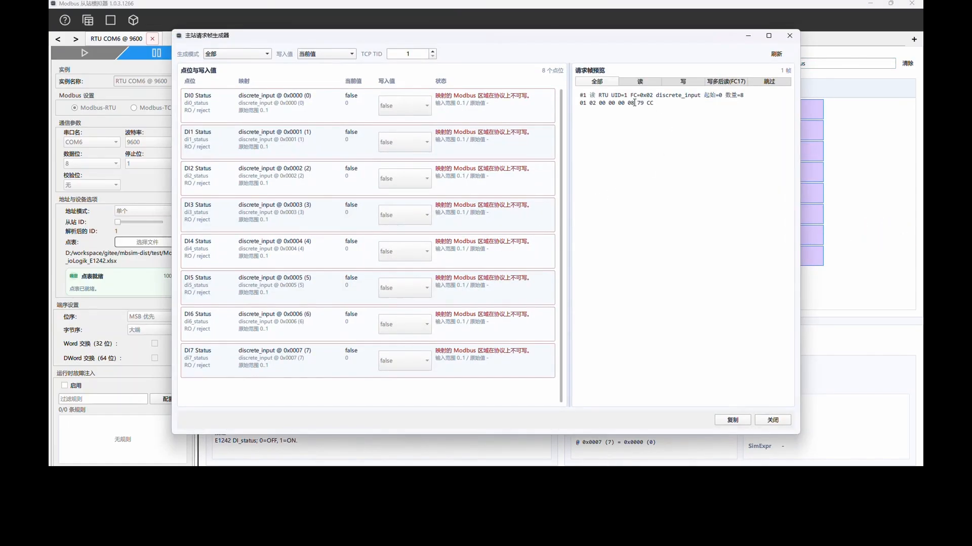
drag(635, 103, 577, 103)
key(ctrl+c)
click(260, 476)
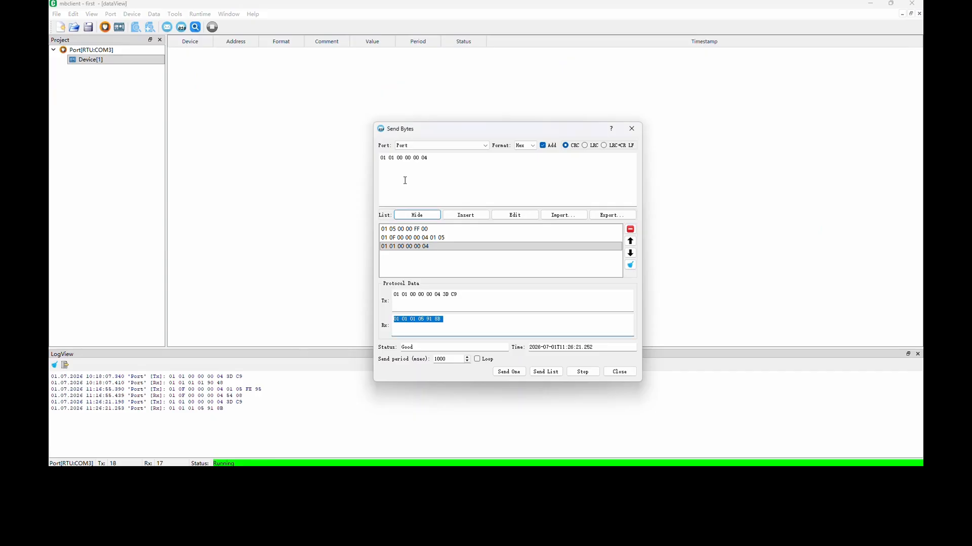
drag(461, 159, 370, 169)
key(ctrl+v)
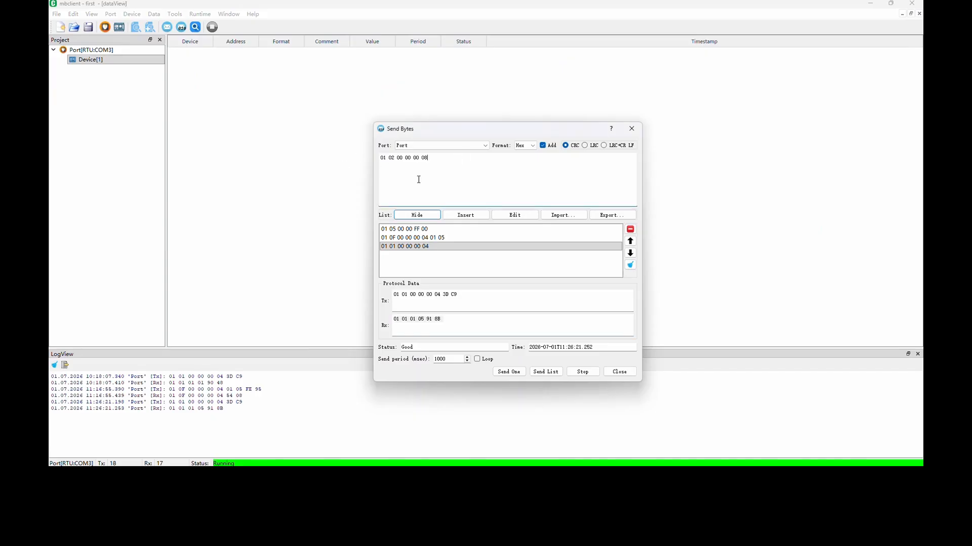
click(465, 215)
click(420, 247)
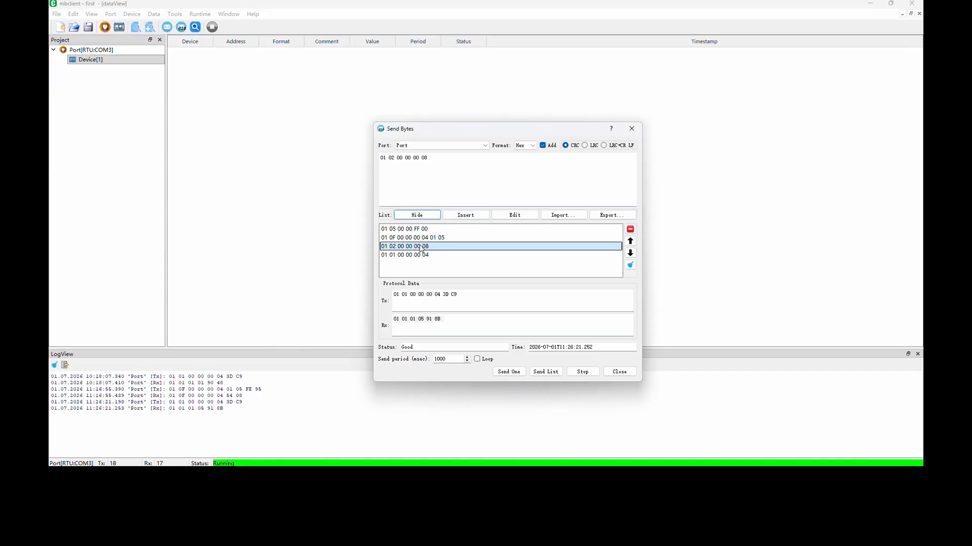
click(511, 373)
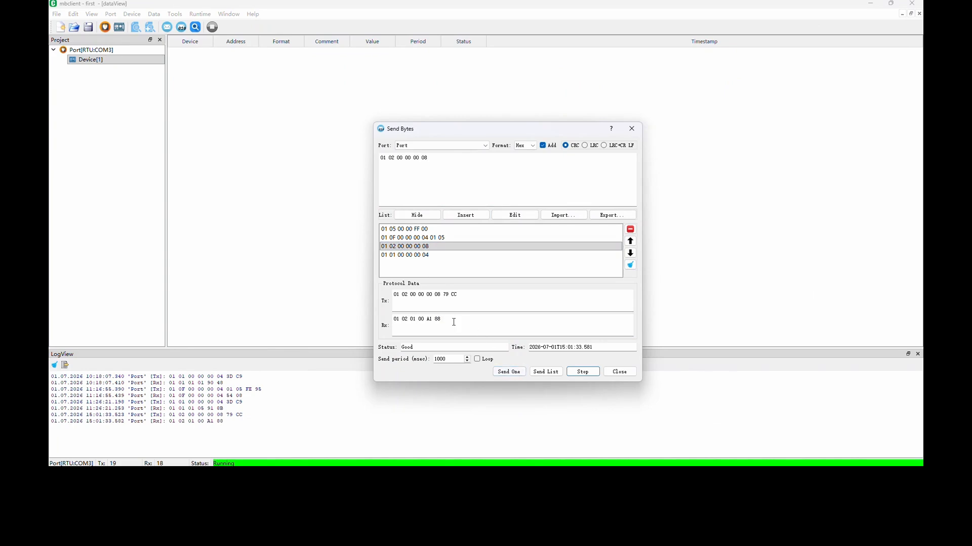
drag(424, 319, 422, 319)
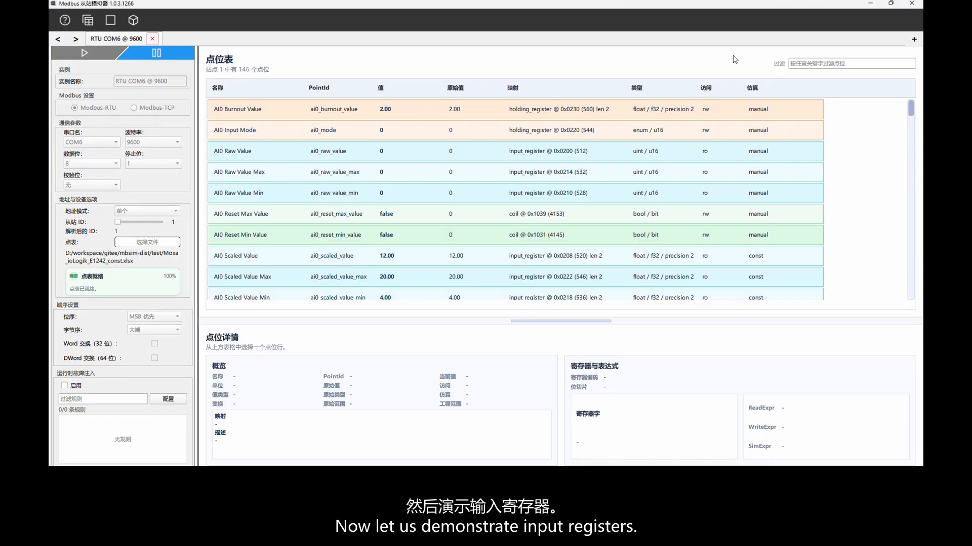
In the slave simulator, filter the point table by \bai[0-3]_scaled_value\b.
text(ai)
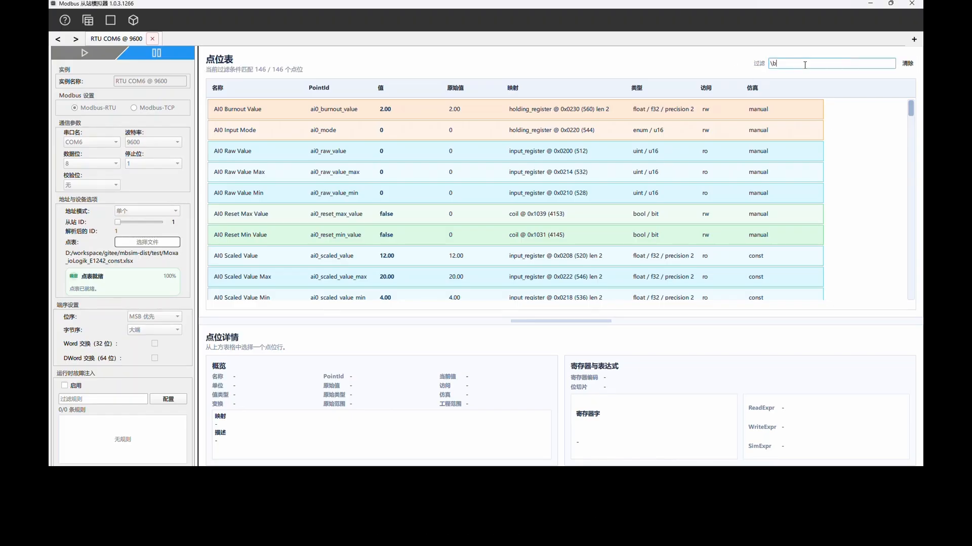
text([)
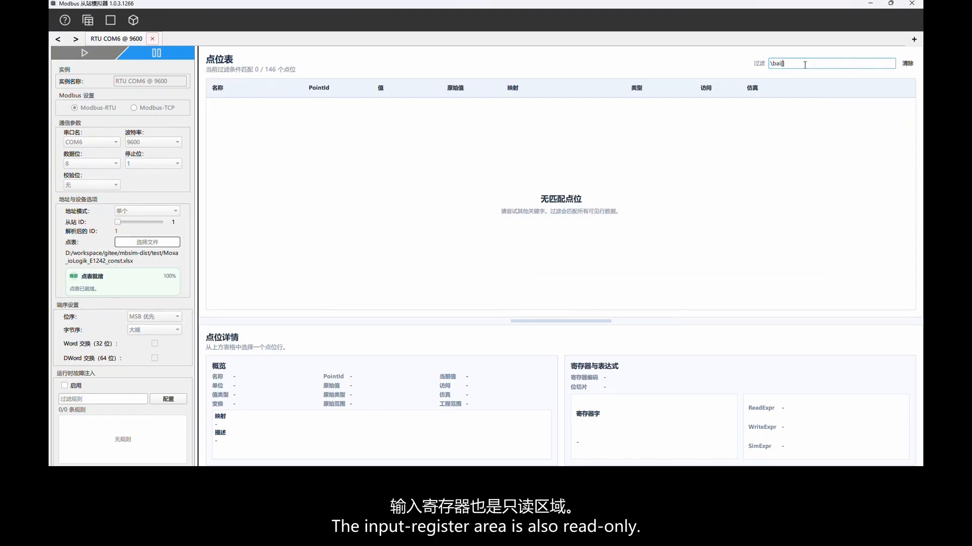
text(0-3])
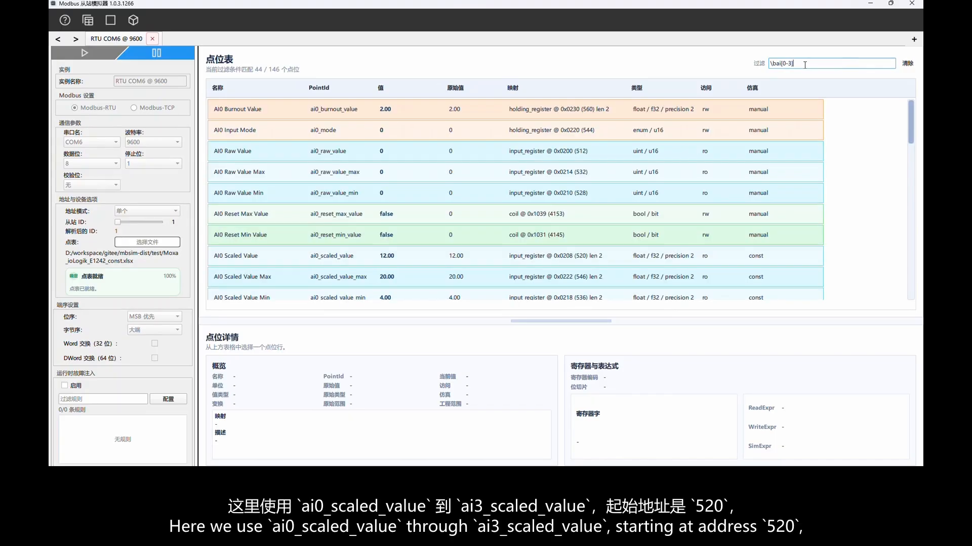
text(_scale)
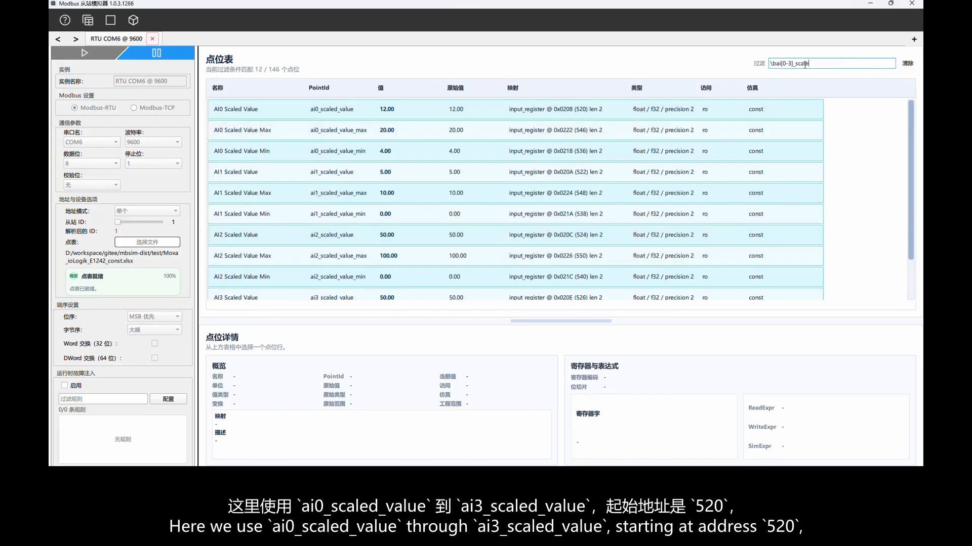
text(d_value)
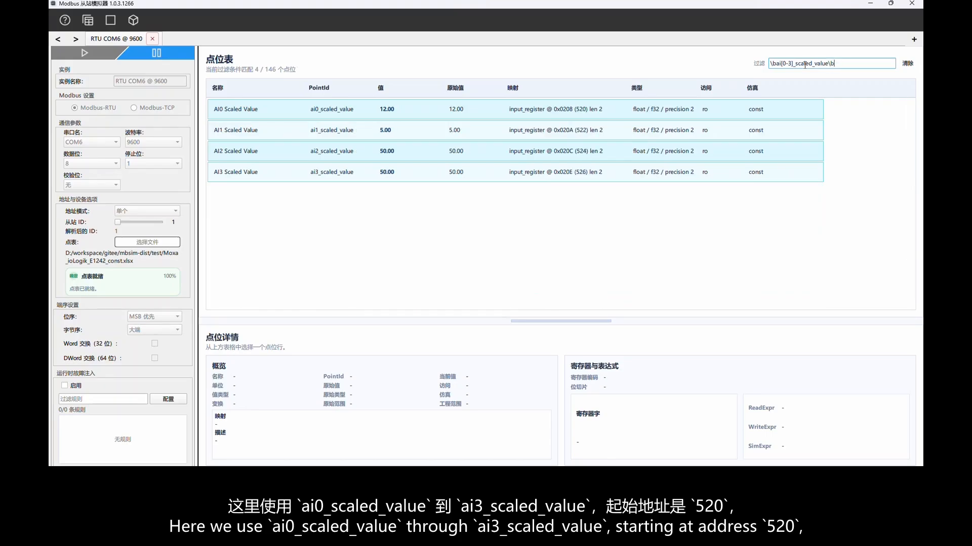
click(400, 112)
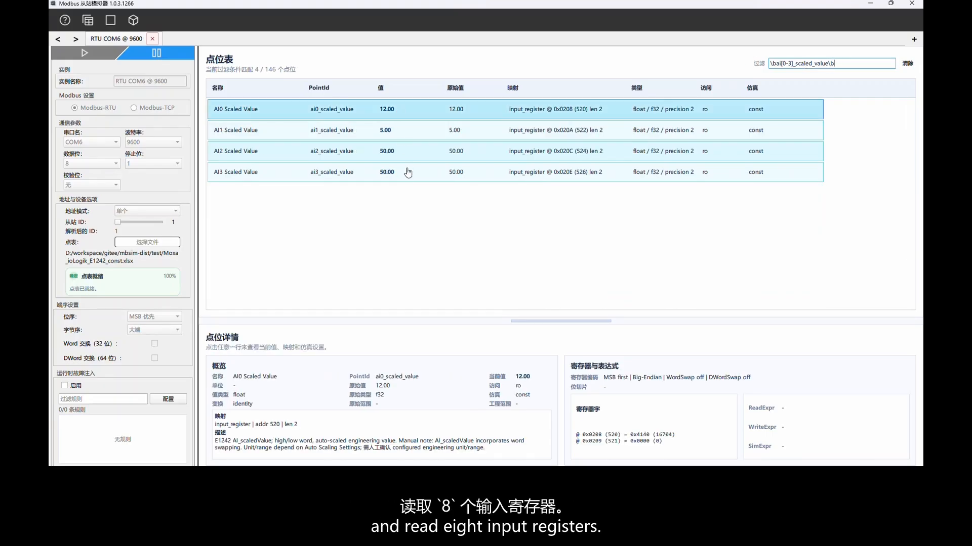
shift+click(408, 180)
key(alt+s)
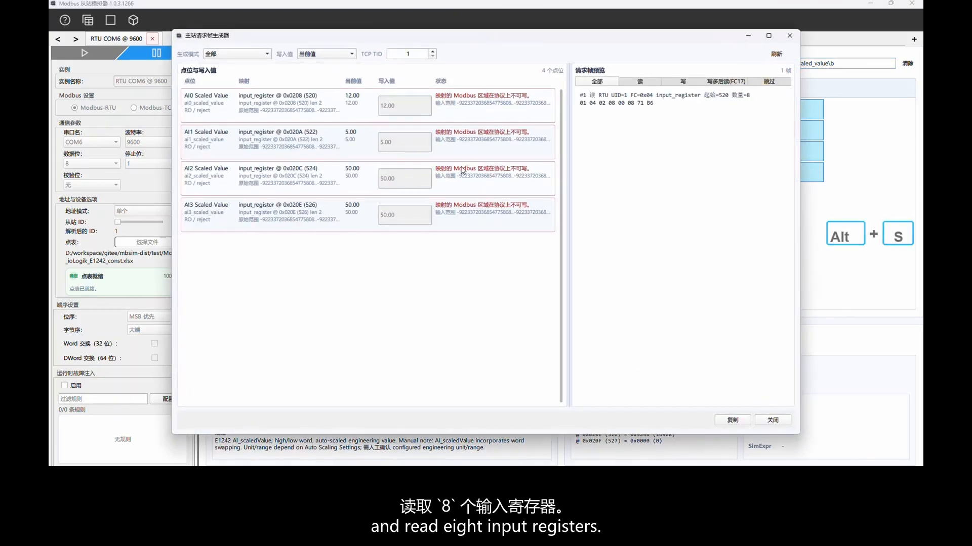
drag(579, 103, 633, 105)
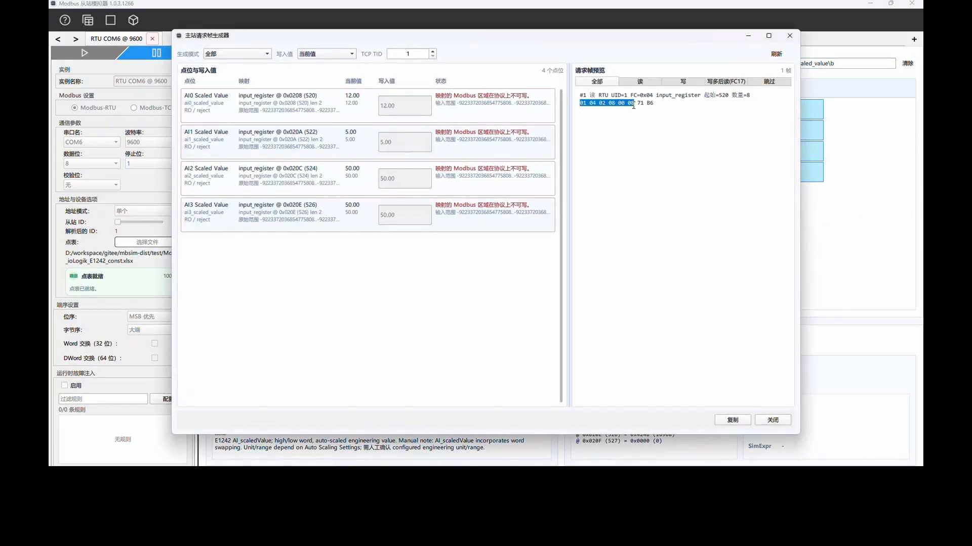
click(772, 420)
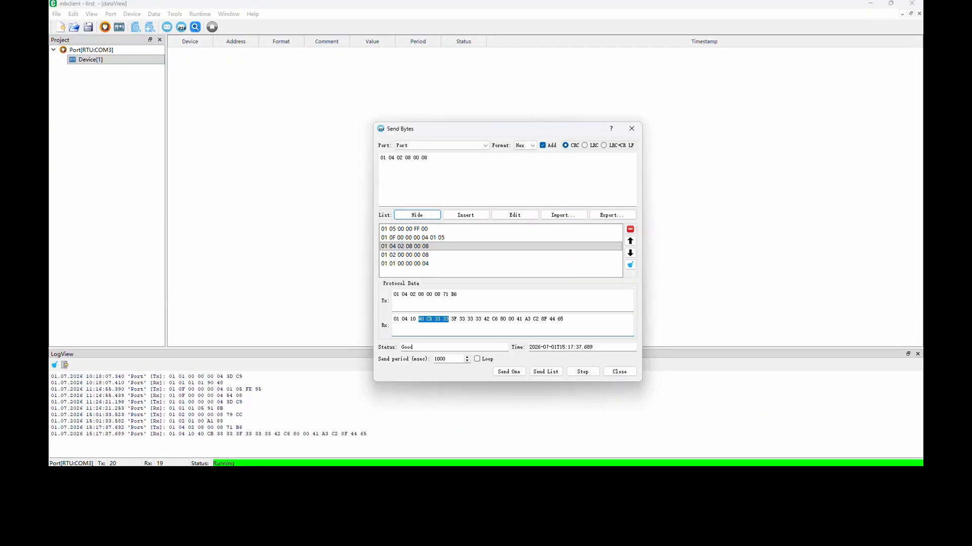
drag(430, 158, 360, 160)
click(447, 178)
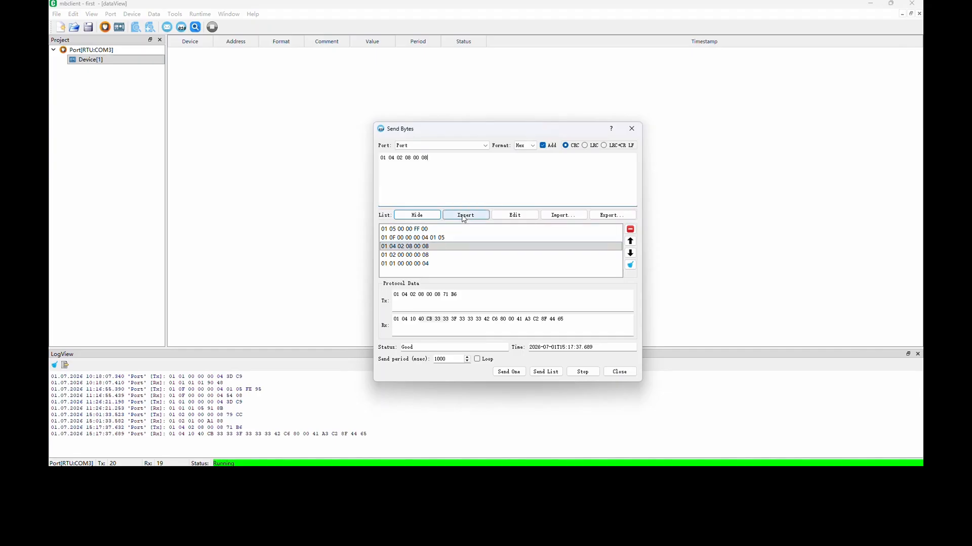
click(426, 248)
click(518, 377)
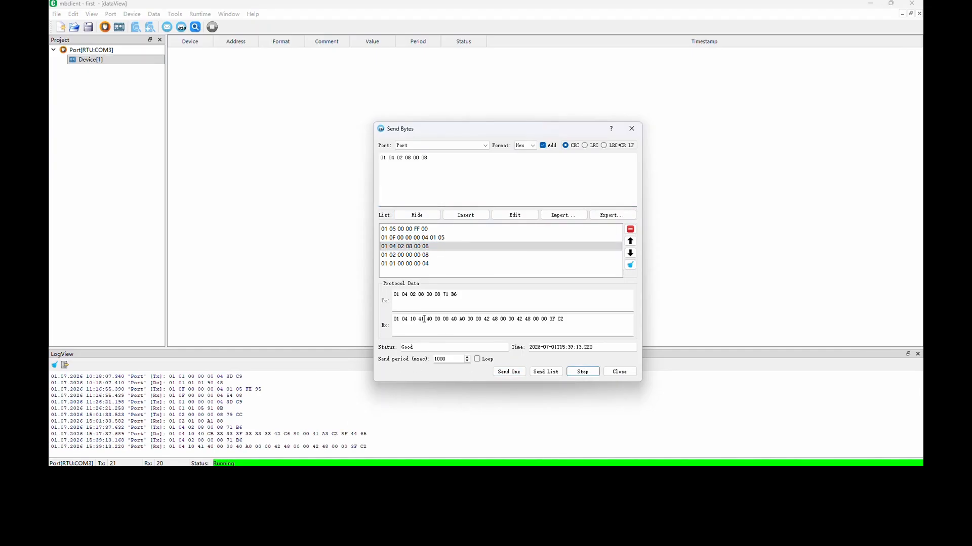
Highlight the first four data bytes of the response and compare them with AI0 Scaled Value's register words in the simulator.
drag(420, 319, 446, 319)
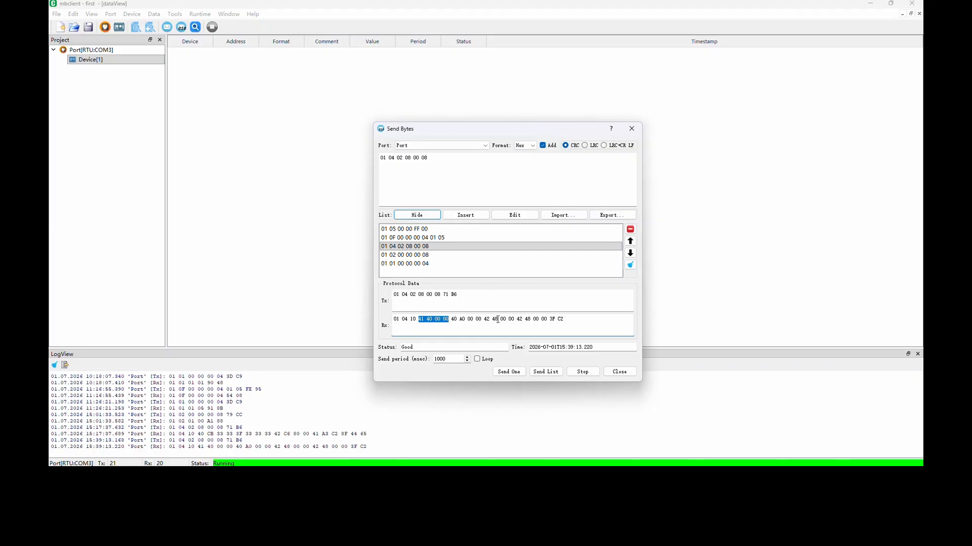
key(alt+Tab)
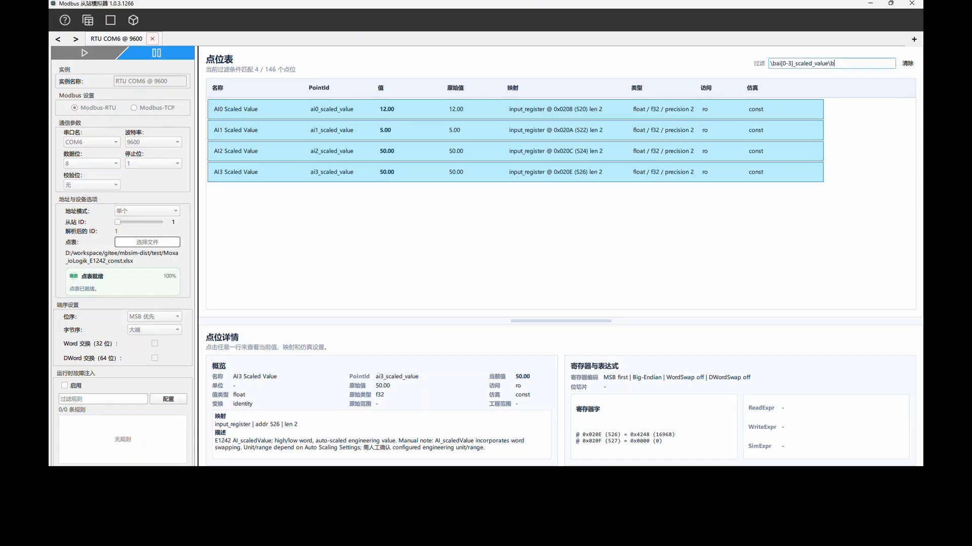
click(618, 108)
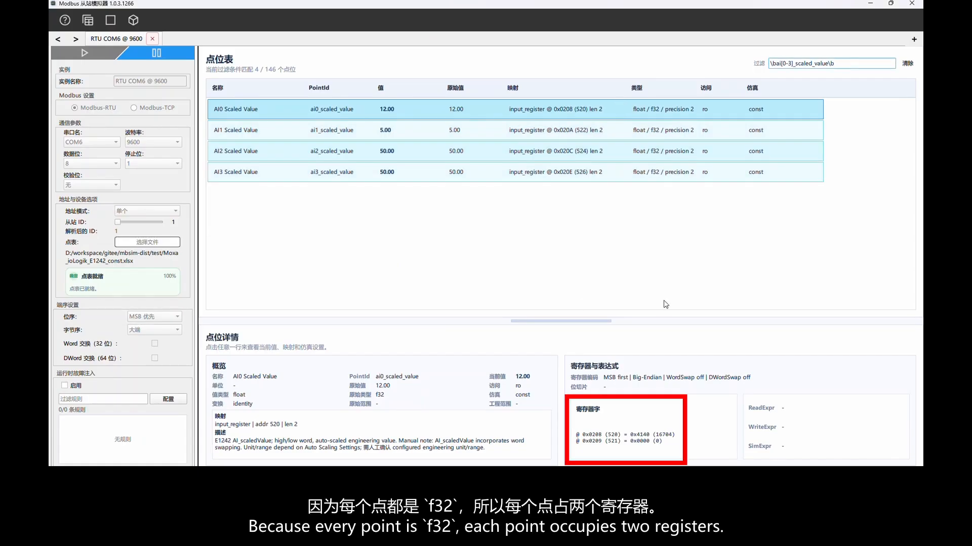
Highlight the remaining four-byte groups in mbclient's response and compare them with the simulator's AI1, AI2 and AI3 Scaled Value register words.
key(alt+Tab)
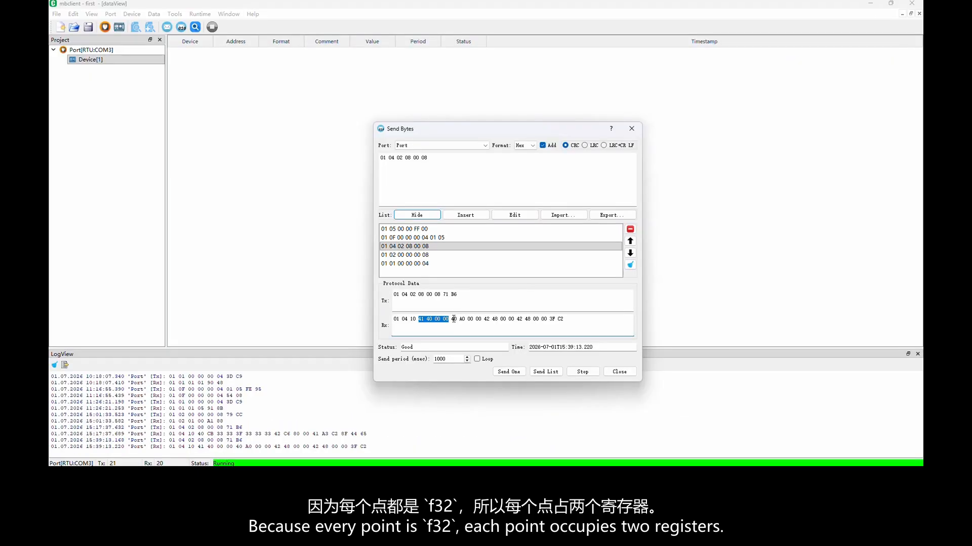
drag(452, 320, 483, 320)
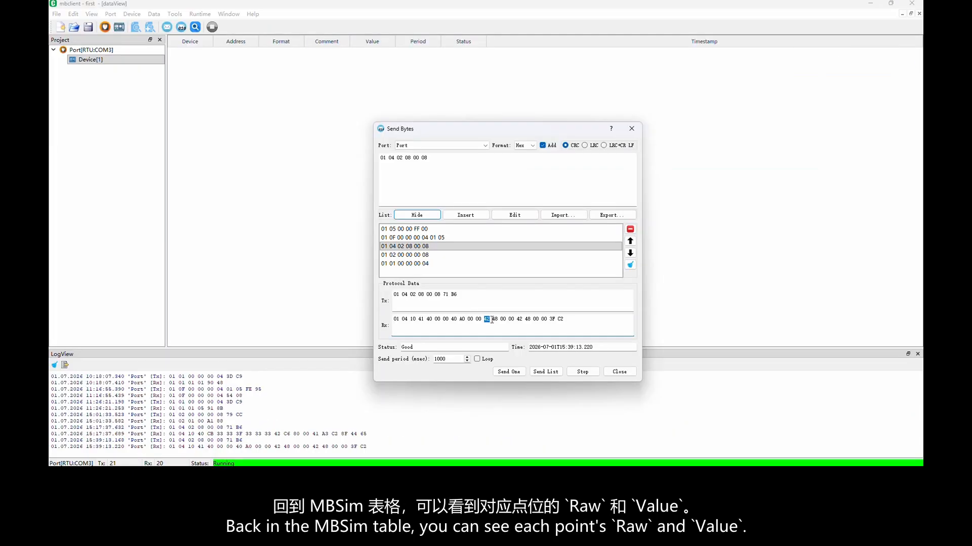
drag(495, 319, 513, 320)
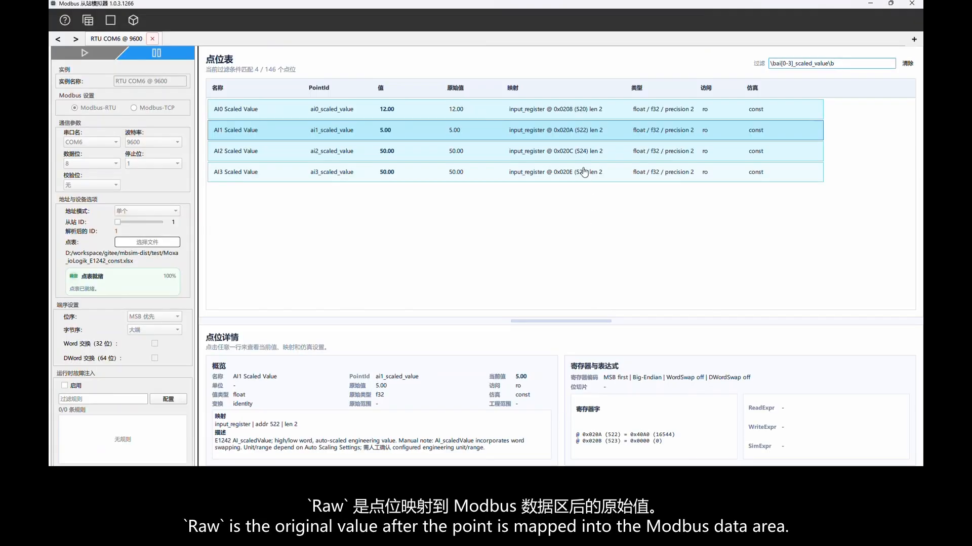
click(582, 152)
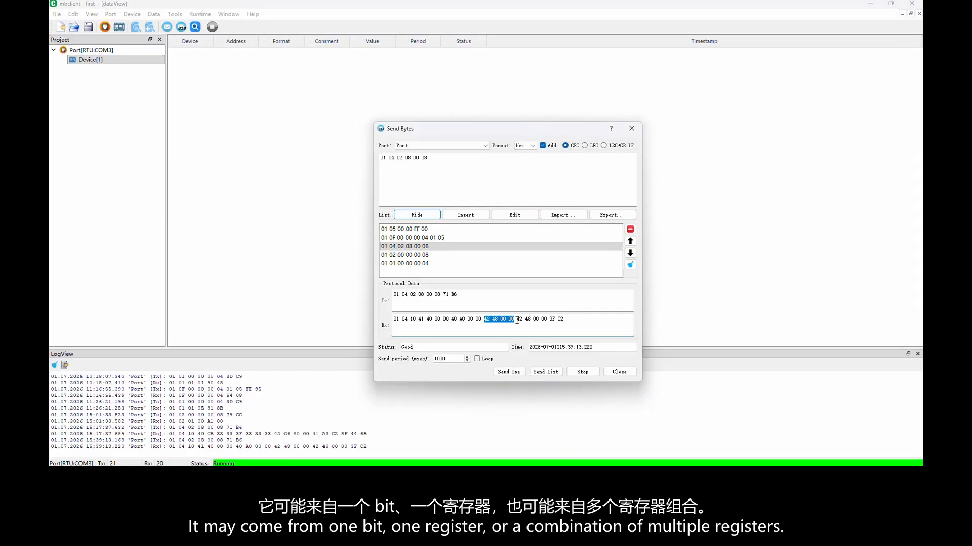
drag(517, 321, 546, 322)
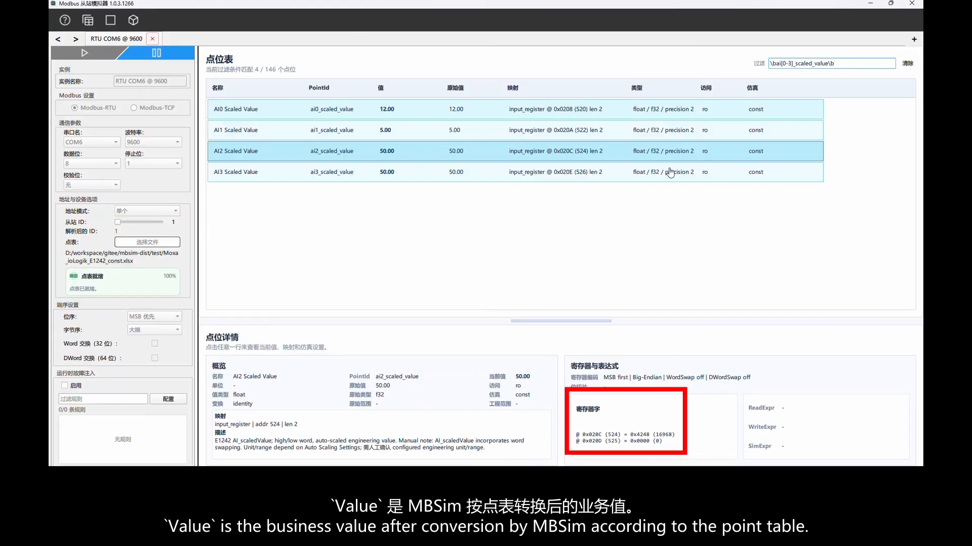
click(670, 173)
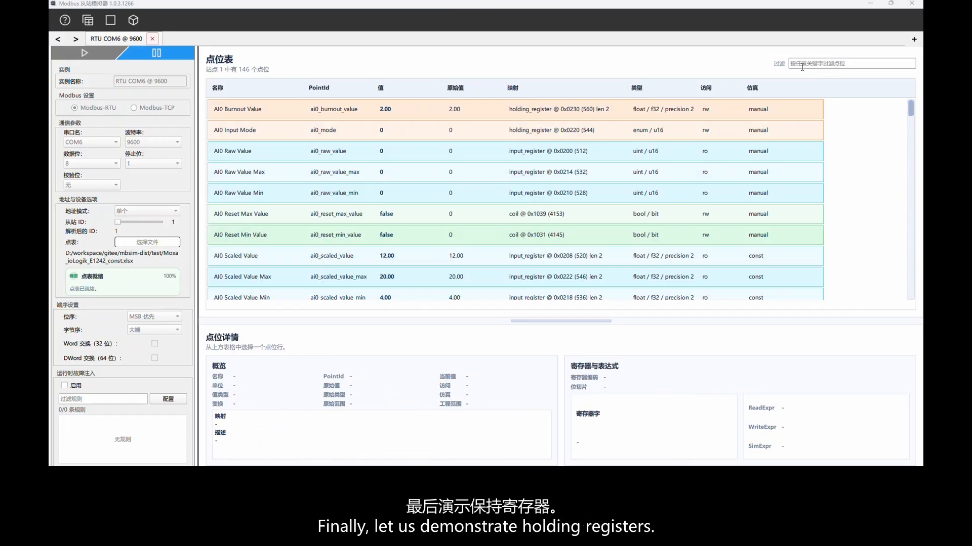
Filter the simulator's point table by \bdo[0-3]_pulse_count to list the pulse-count holding registers.
text()
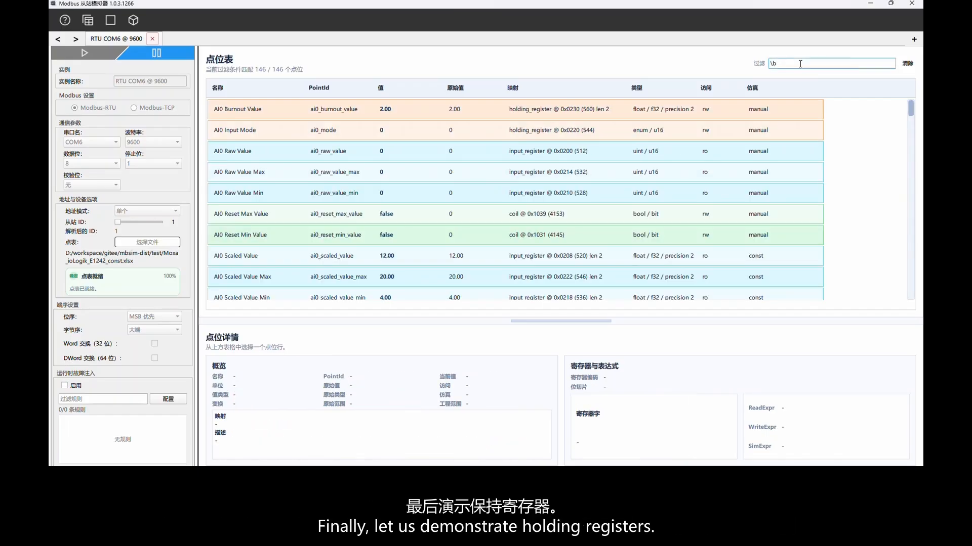
text([])
key(Left)
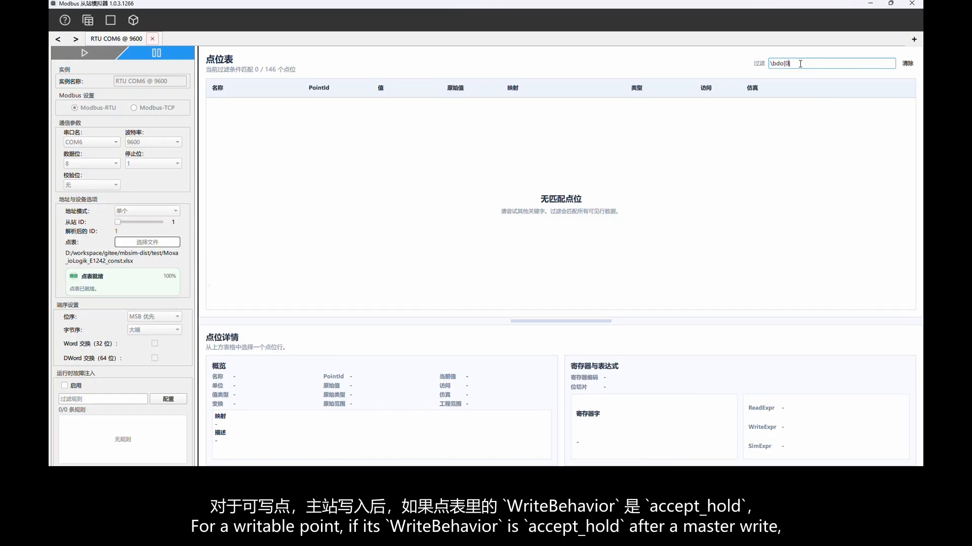
text(-3])
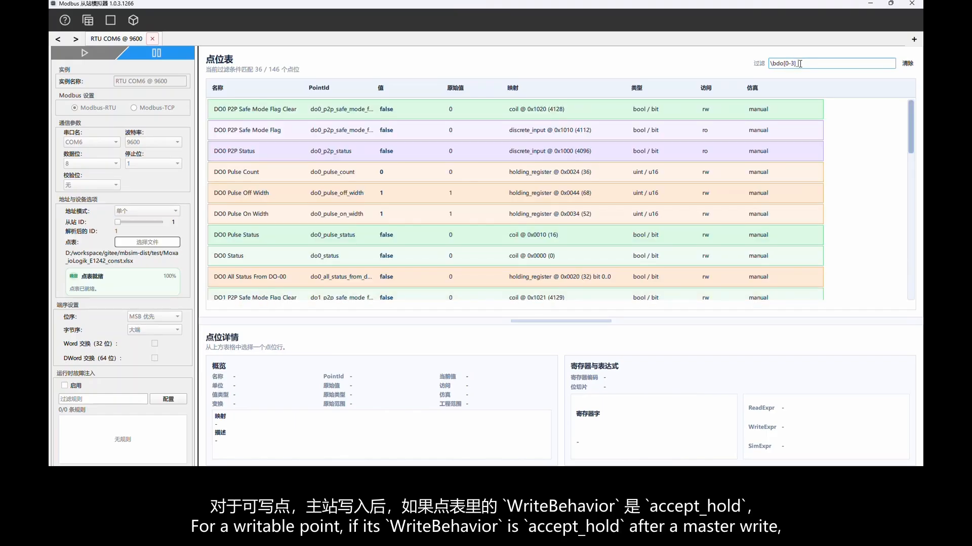
text(_pulse)
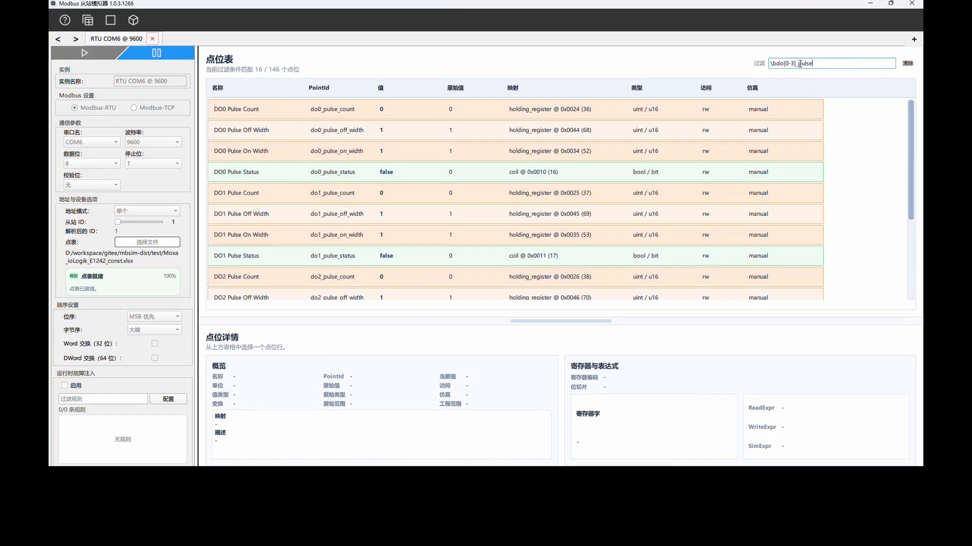
text(_count)
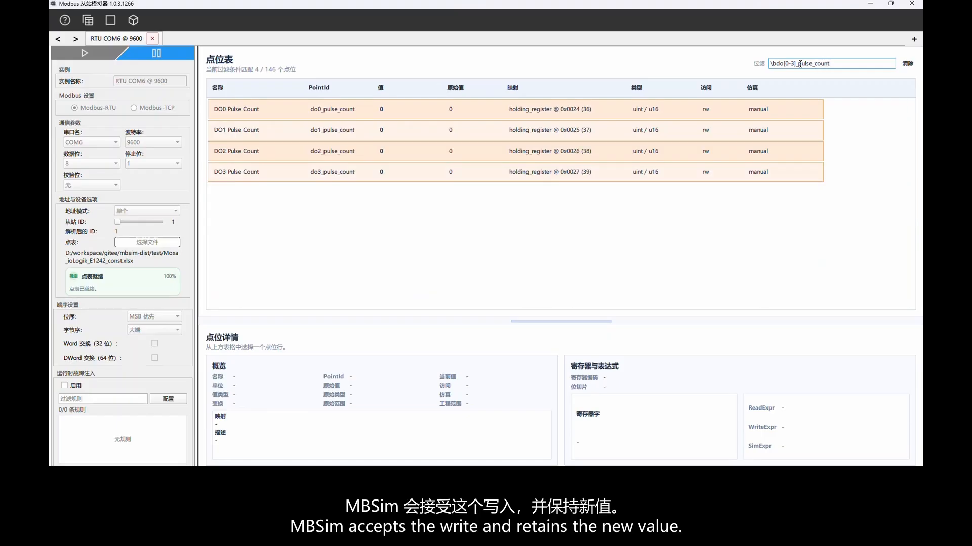
click(526, 112)
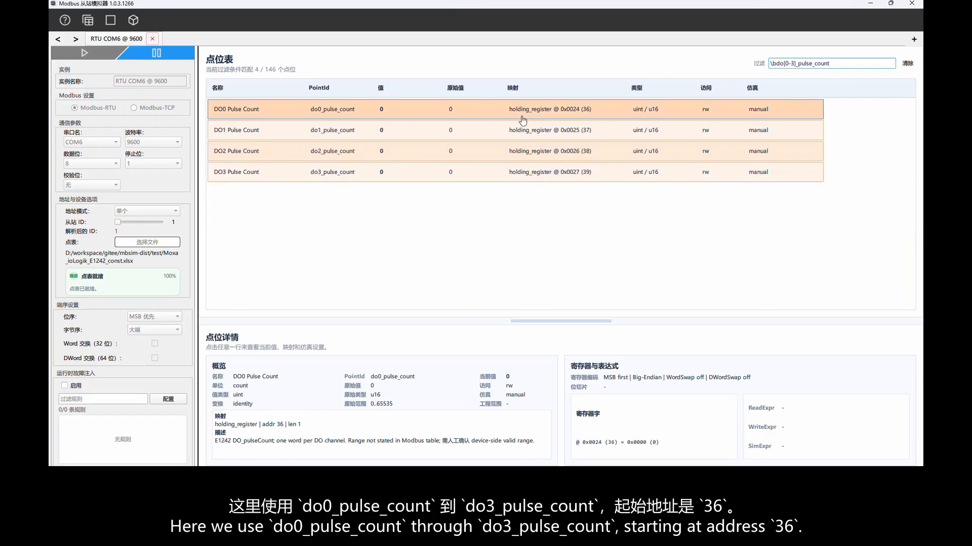
shift+click(493, 172)
key(alt+s)
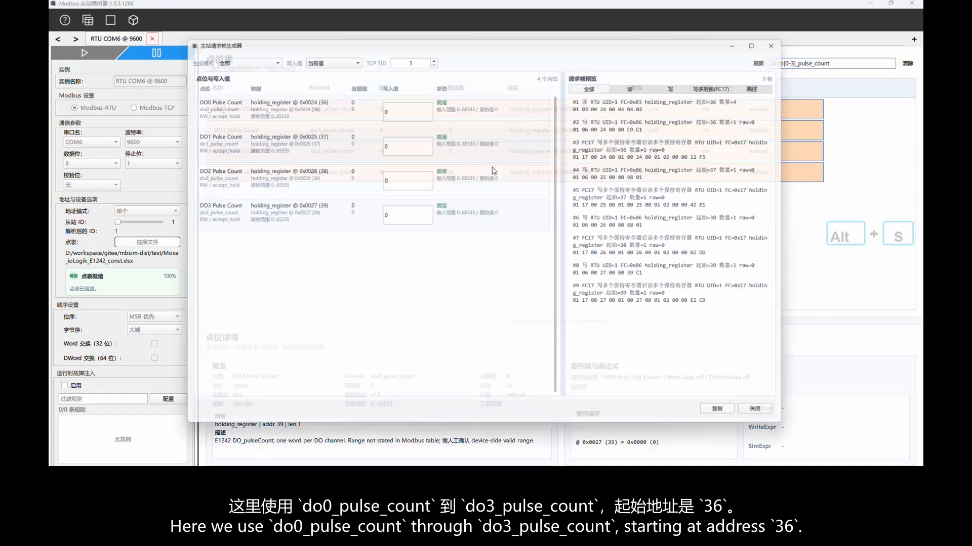
click(640, 82)
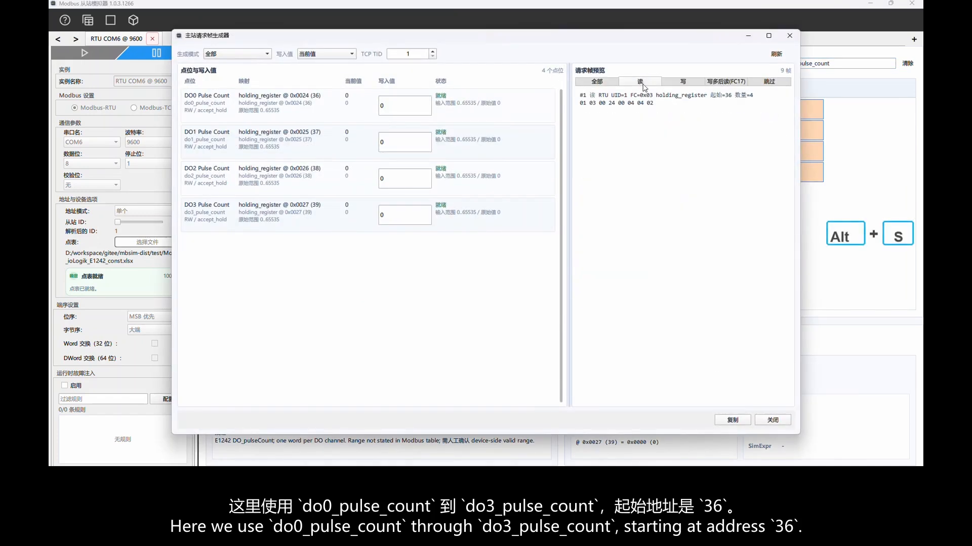
drag(580, 103, 636, 105)
key(ctrl+c)
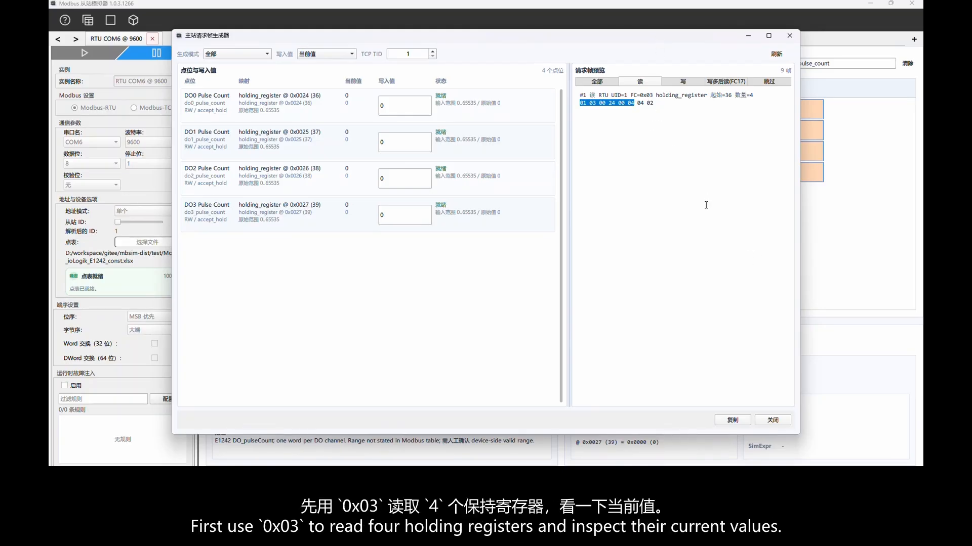
click(772, 421)
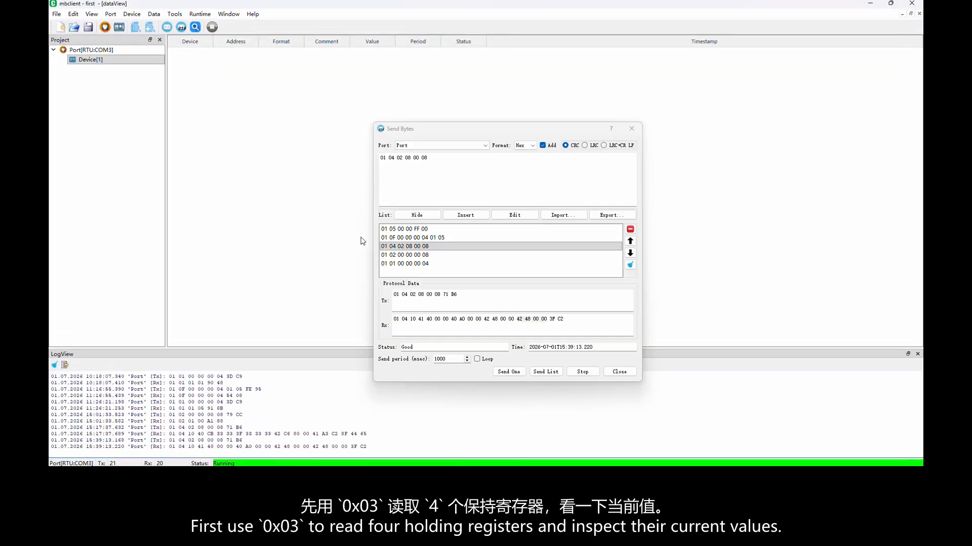
key(ctrl+v)
click(466, 215)
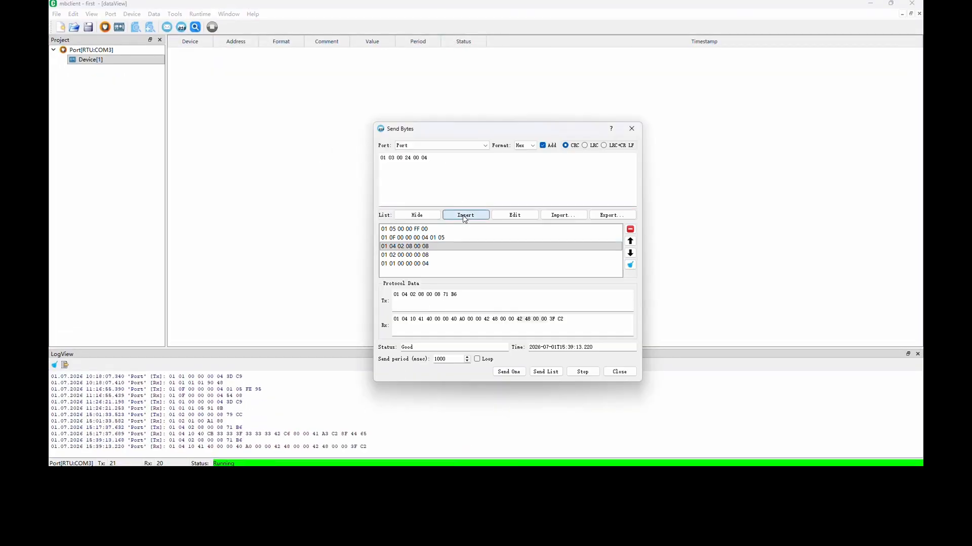
click(443, 256)
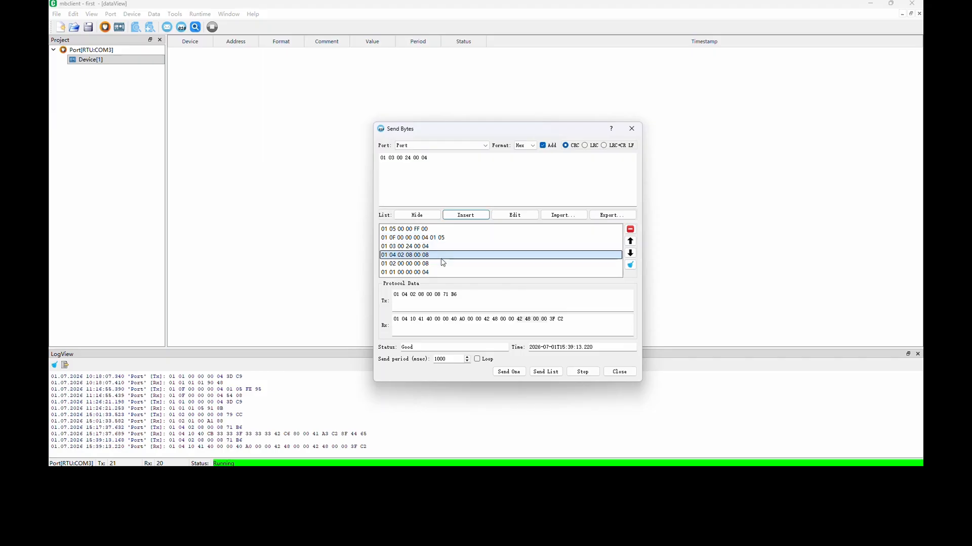
click(416, 247)
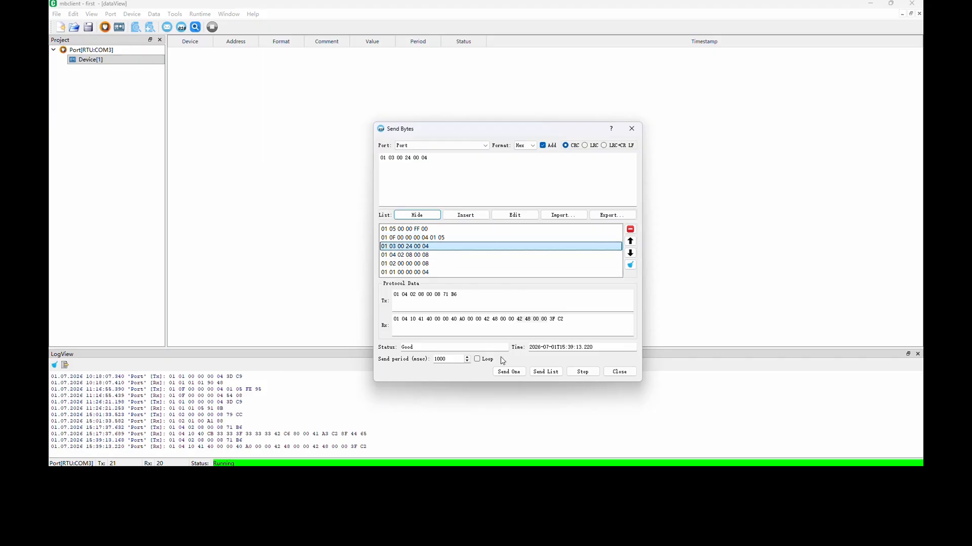
click(509, 372)
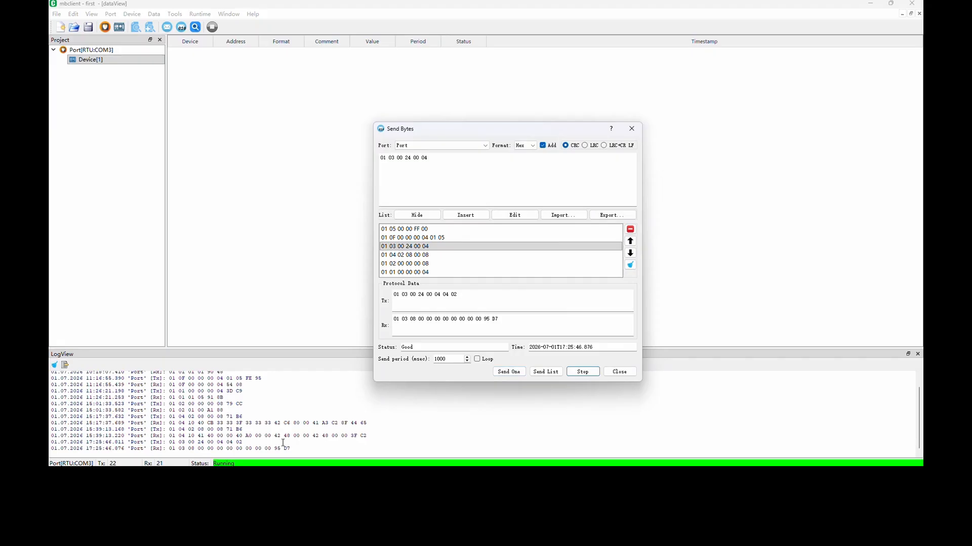
Highlight the response's data bytes and compare them with the register words of DO0 to DO3 Pulse Count in the simulator.
drag(419, 316, 478, 317)
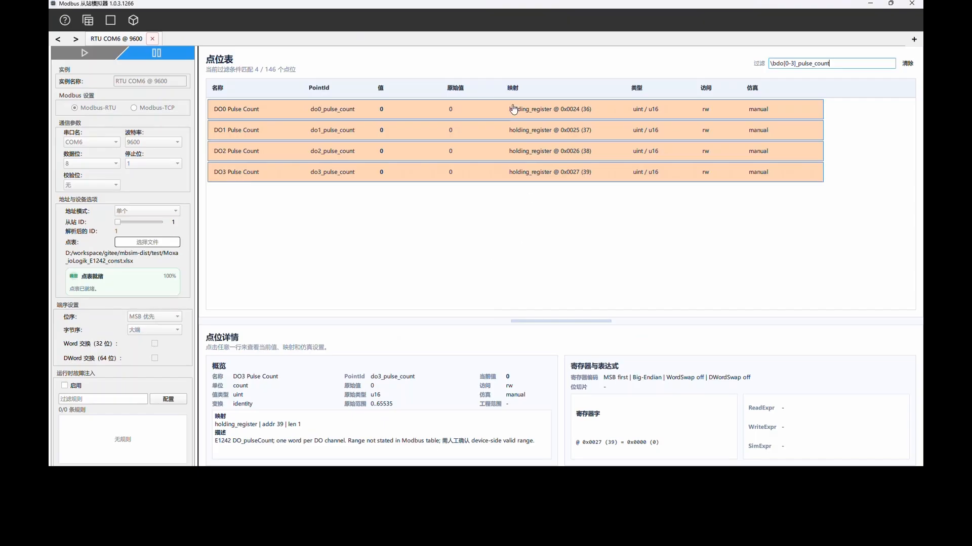
click(514, 110)
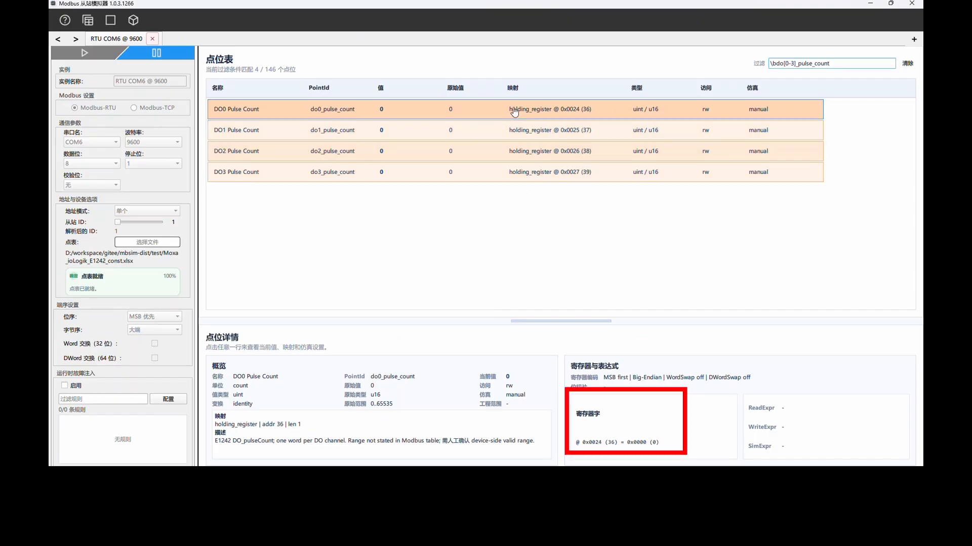
click(592, 132)
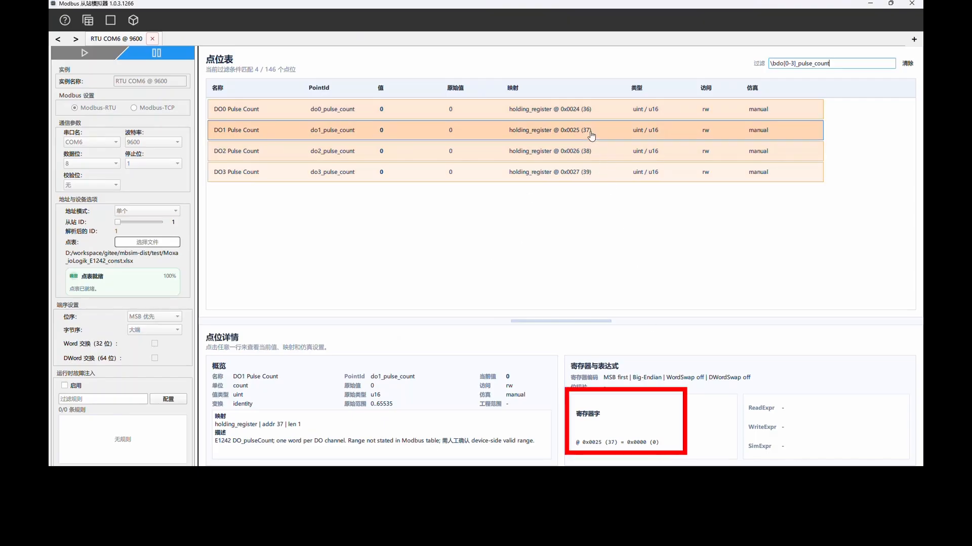
click(596, 153)
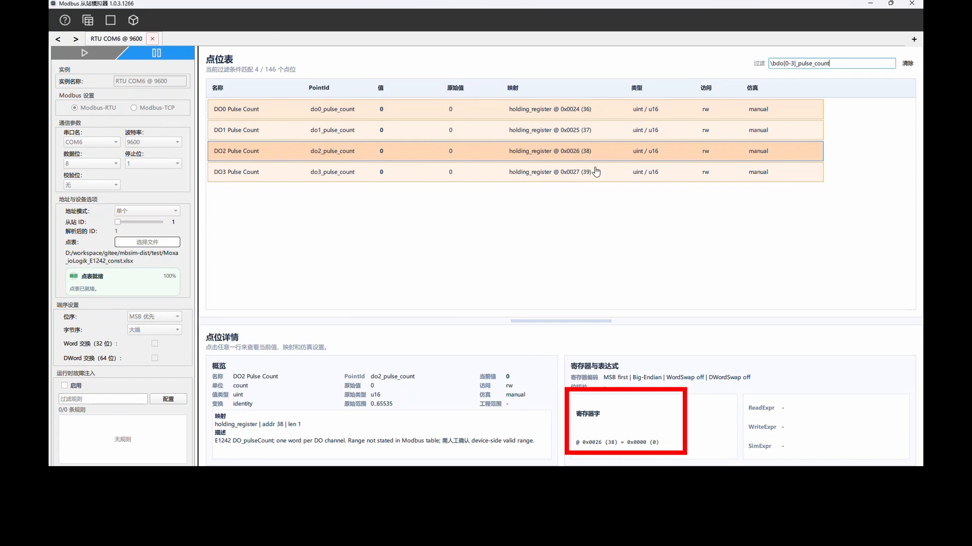
click(594, 172)
click(567, 111)
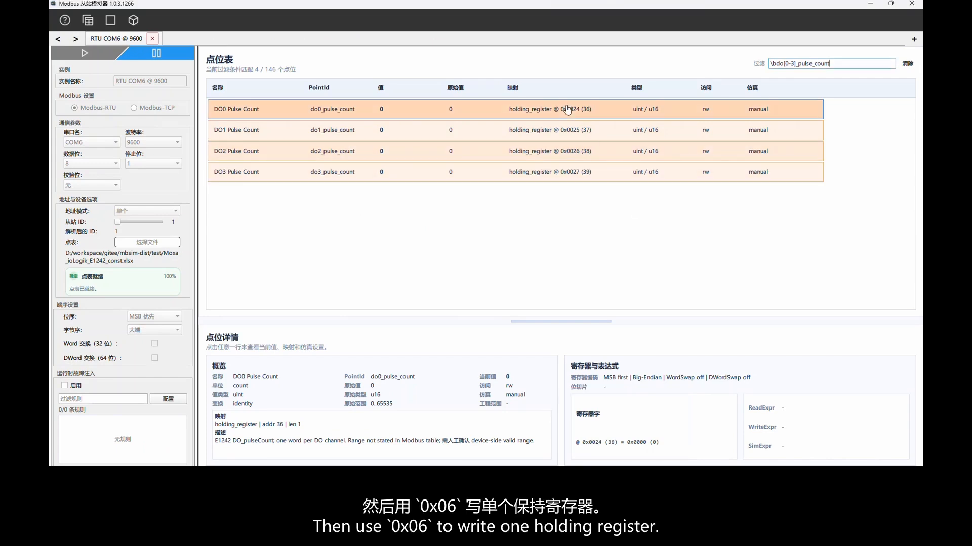
key(alt+s)
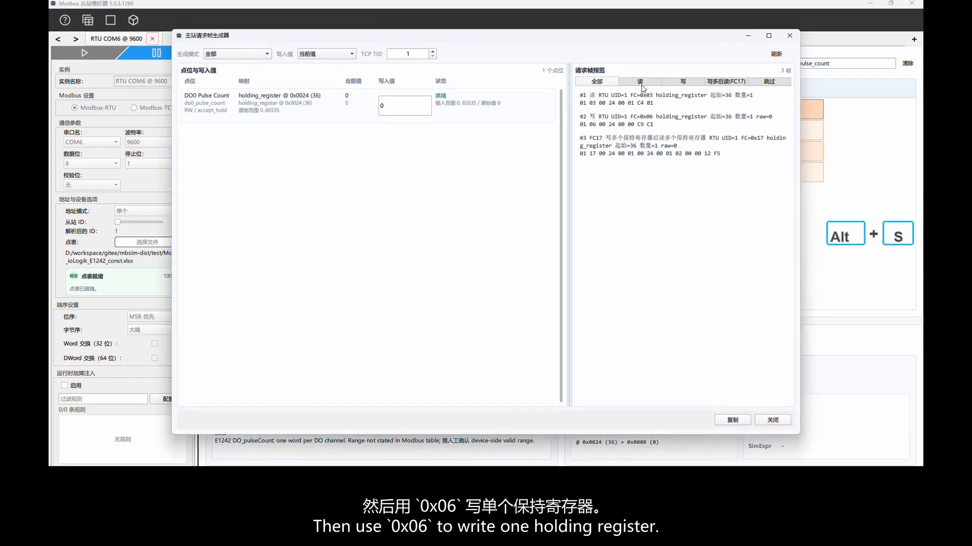
click(683, 82)
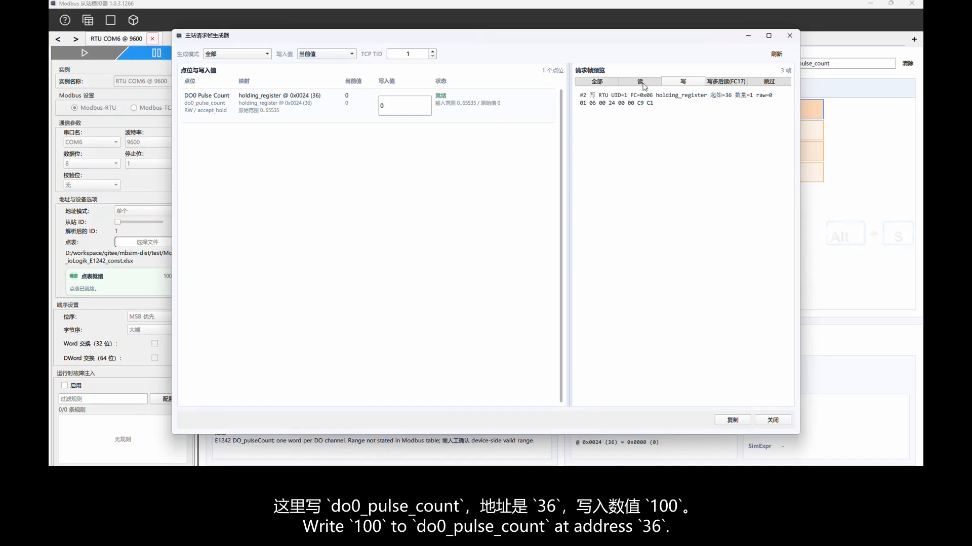
double_click(397, 102)
text(100)
key(Return)
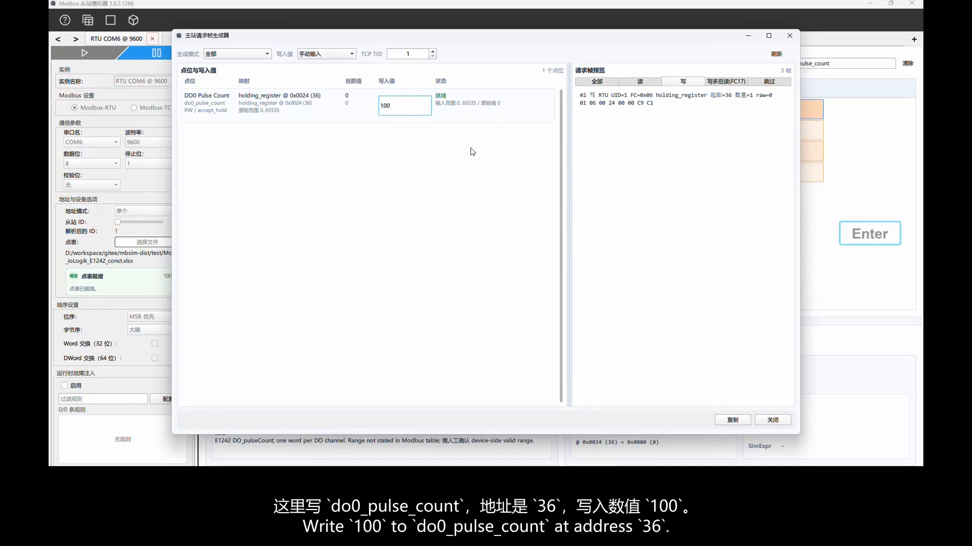
drag(582, 106, 635, 106)
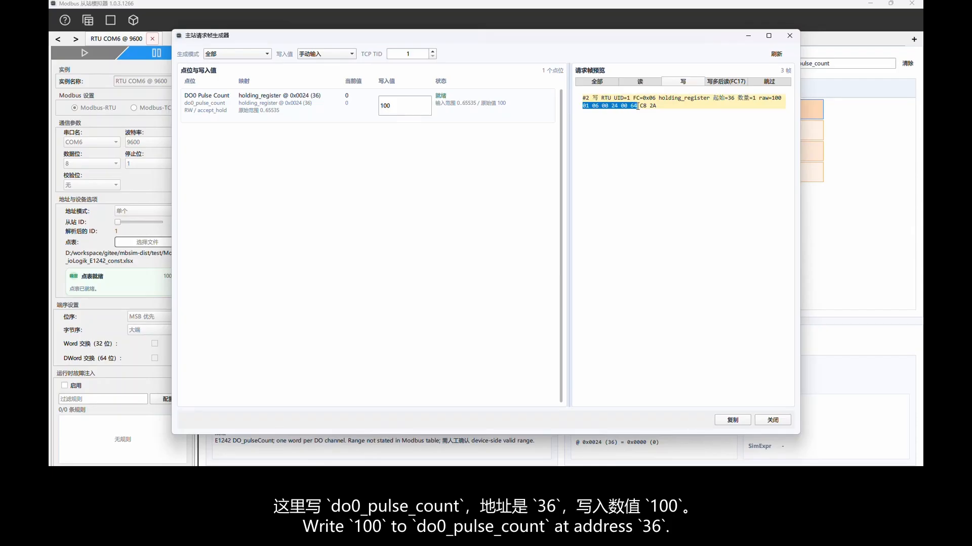
click(776, 421)
click(256, 477)
click(424, 171)
key(ctrl+a)
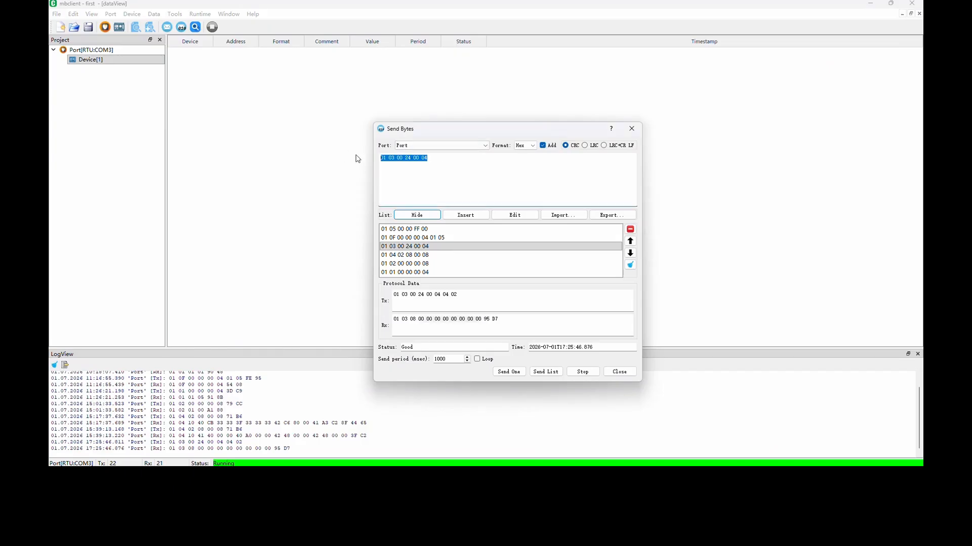
key(ctrl+v)
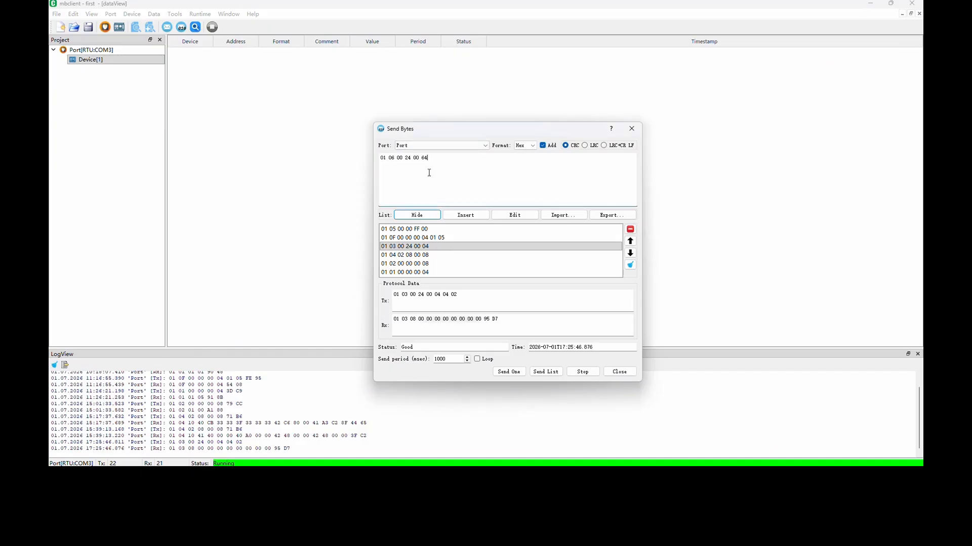
click(466, 217)
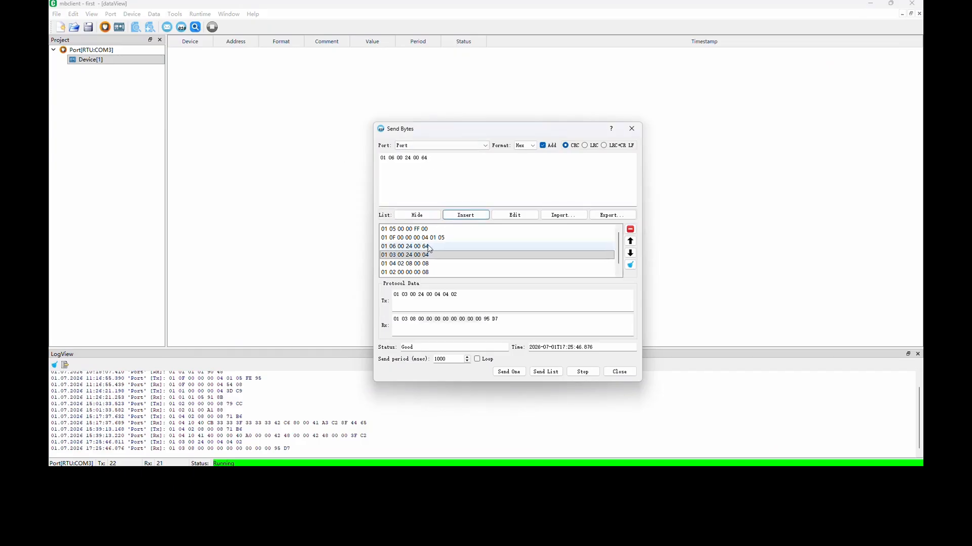
click(429, 248)
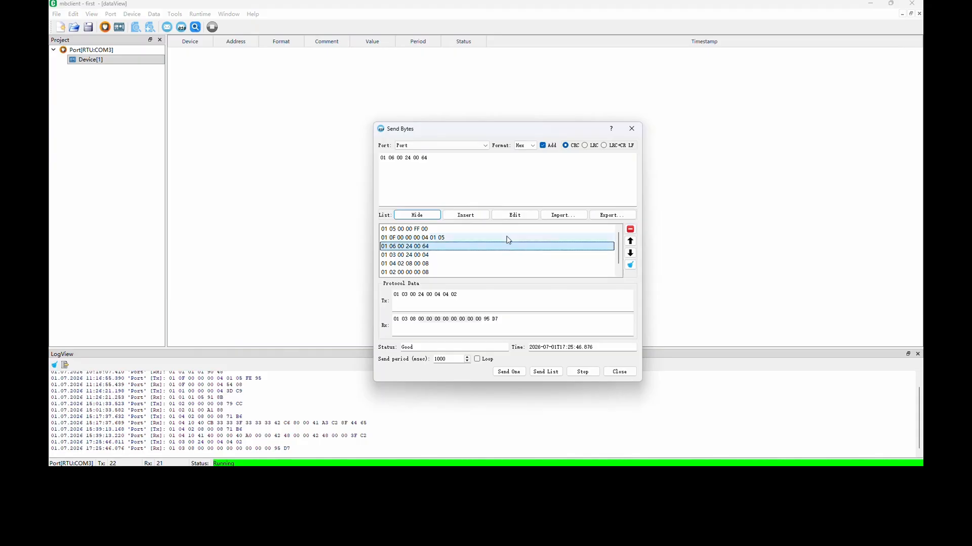
click(521, 373)
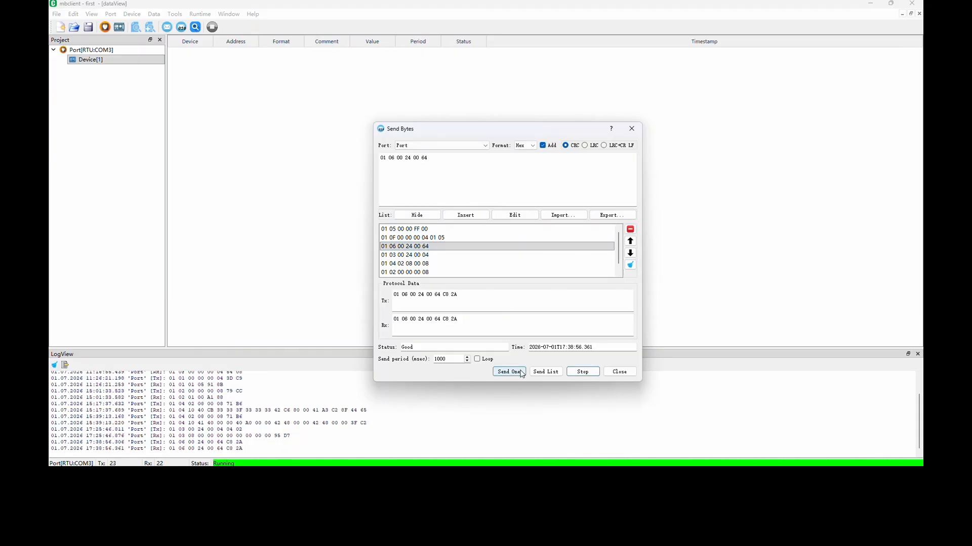
click(522, 374)
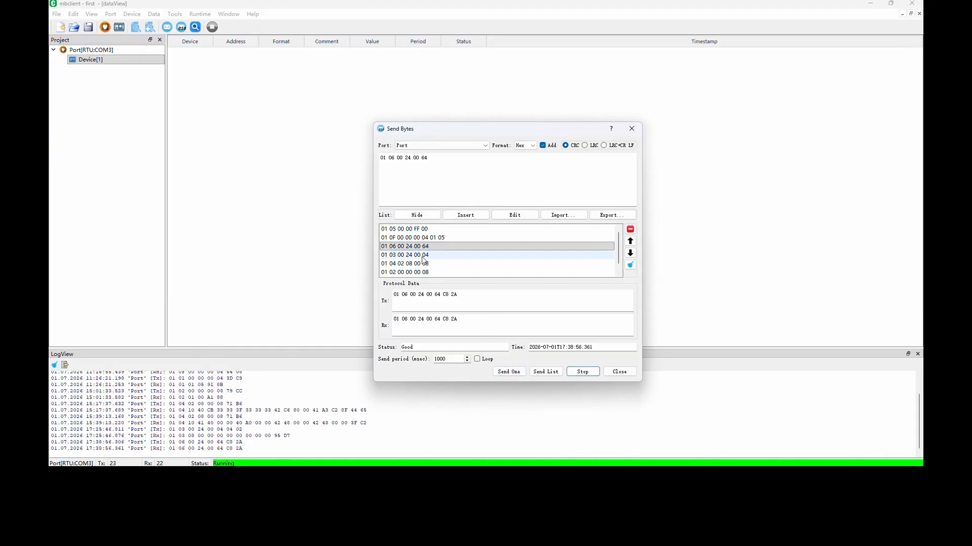
click(422, 256)
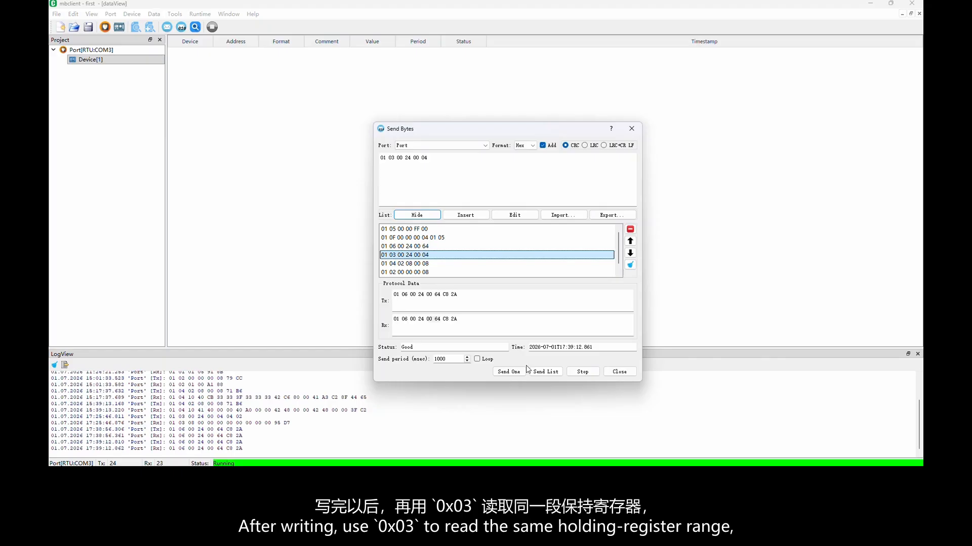
click(514, 374)
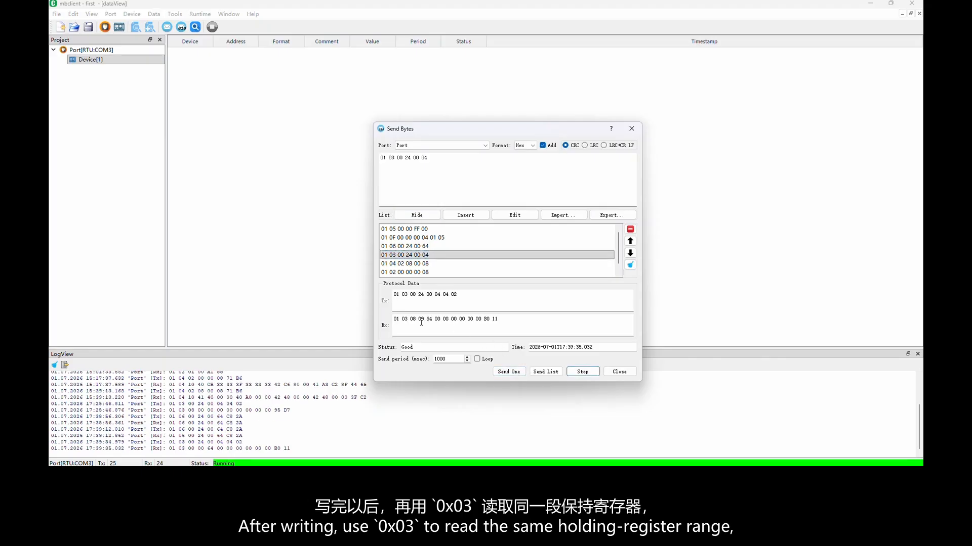
drag(419, 319, 430, 319)
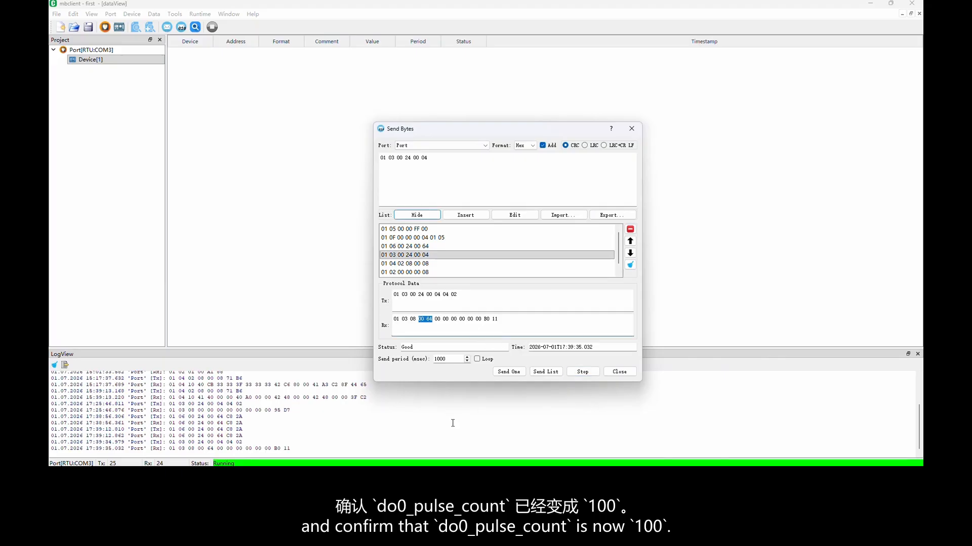
In the TCP simulator, filter the point table by \bdo[0-3]_pulse_count\b and open the master request frame generator for all four pulse-count points.
click(466, 478)
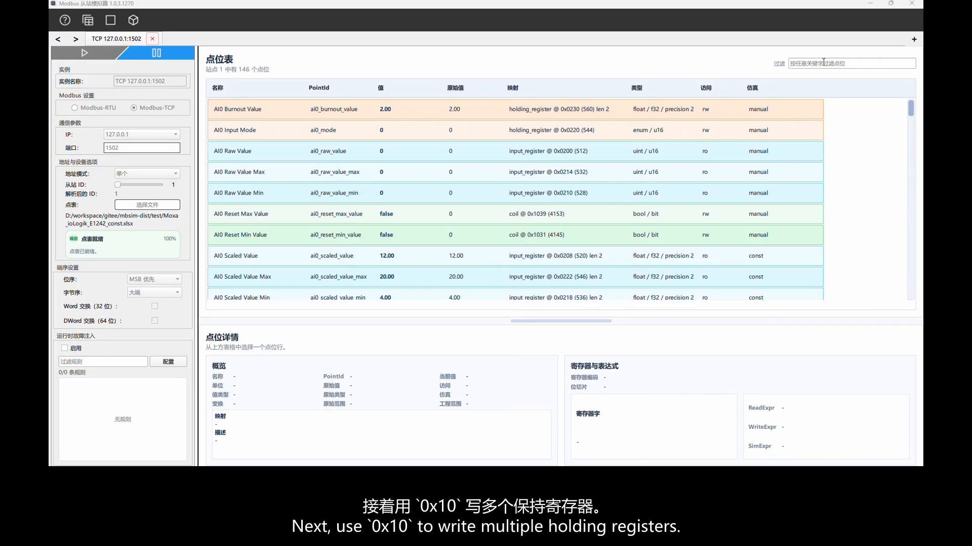
click(823, 62)
text(\bdo[0-3]_pulse_count\b)
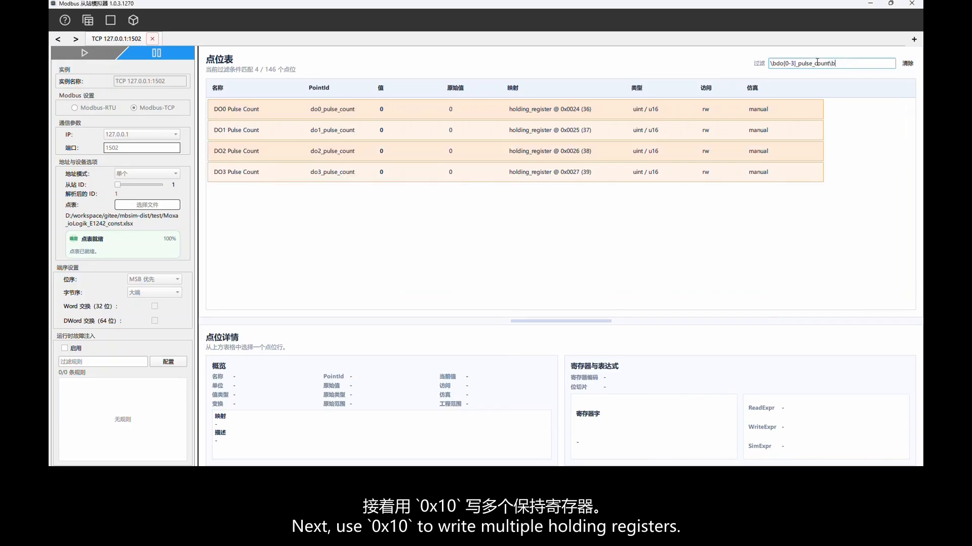
drag(438, 216, 334, 106)
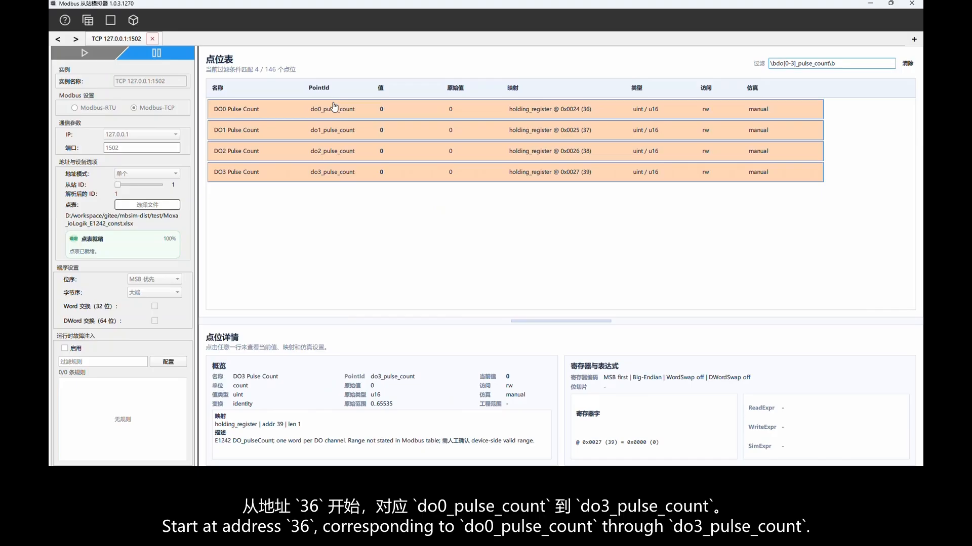
right_click(403, 196)
click(447, 207)
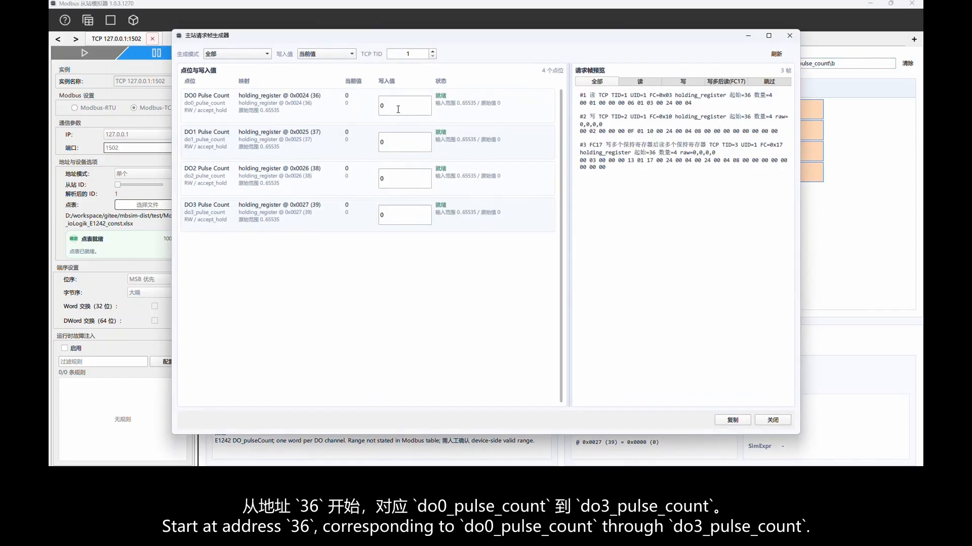
Set the write values of DO0 to DO3 Pulse Count to 100, 200, 300 and 400 and show only the write frames.
click(399, 109)
text(100)
click(403, 142)
text(200)
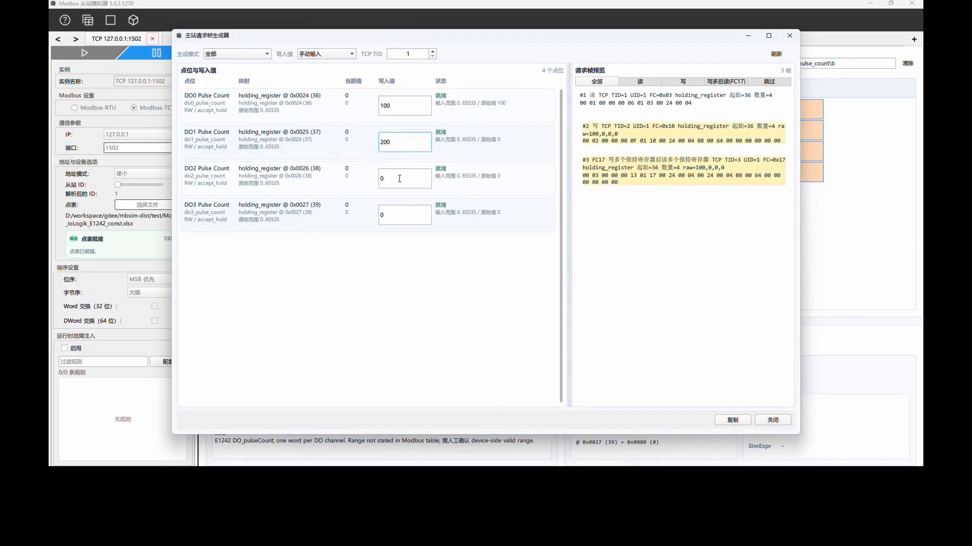
click(400, 178)
text(300)
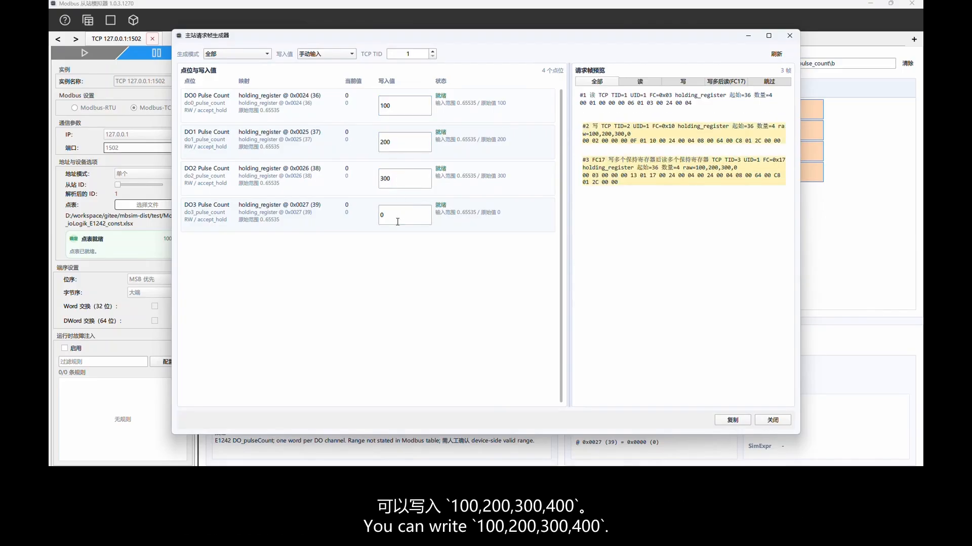
click(398, 221)
text(400)
click(683, 83)
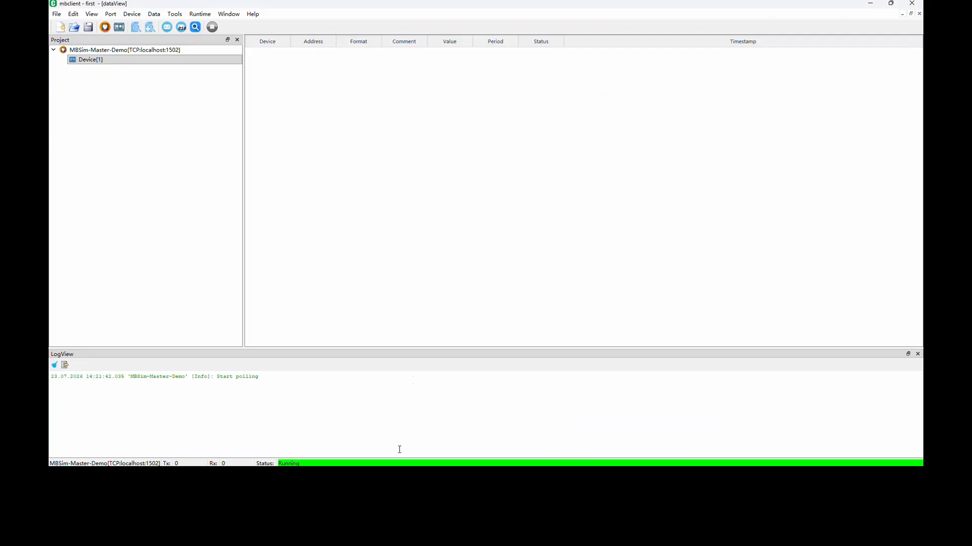
click(176, 28)
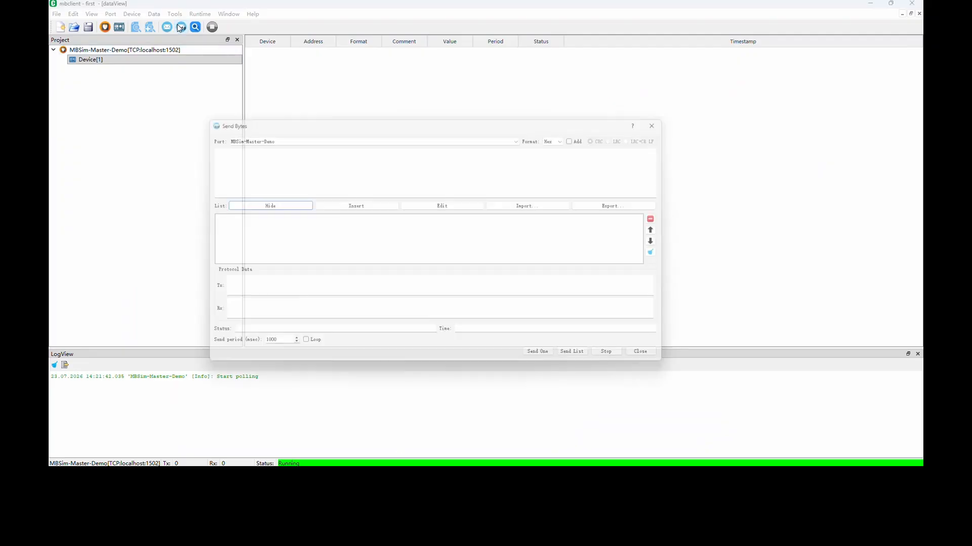
click(234, 162)
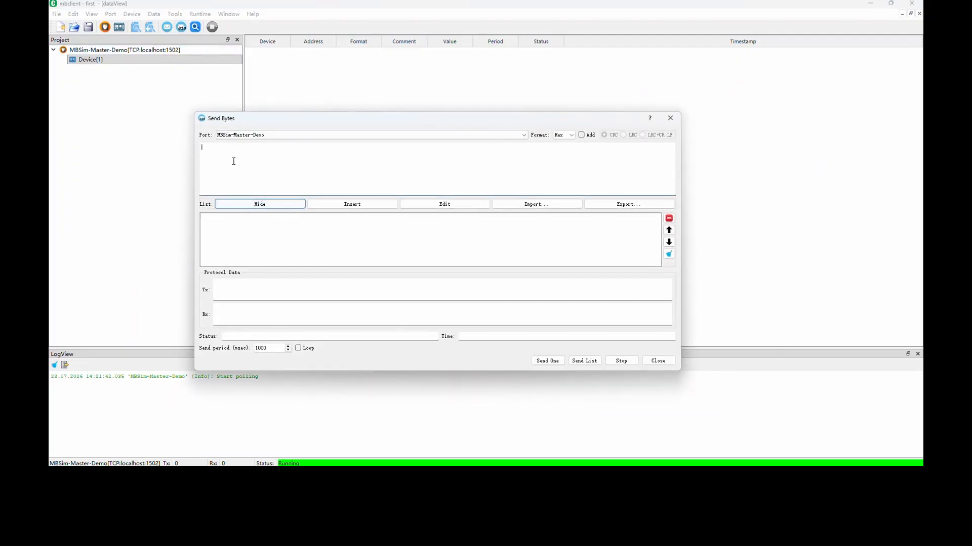
key(ctrl+v)
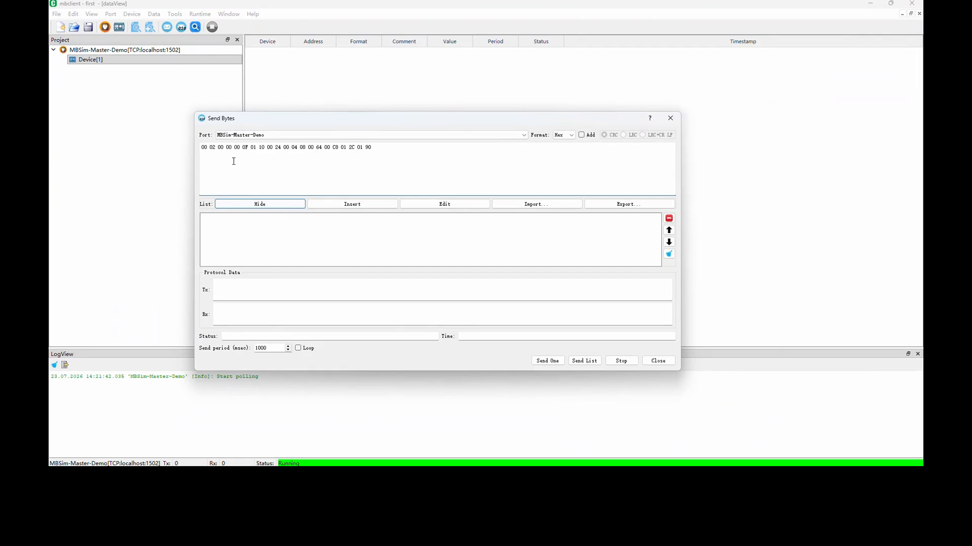
click(357, 205)
click(373, 219)
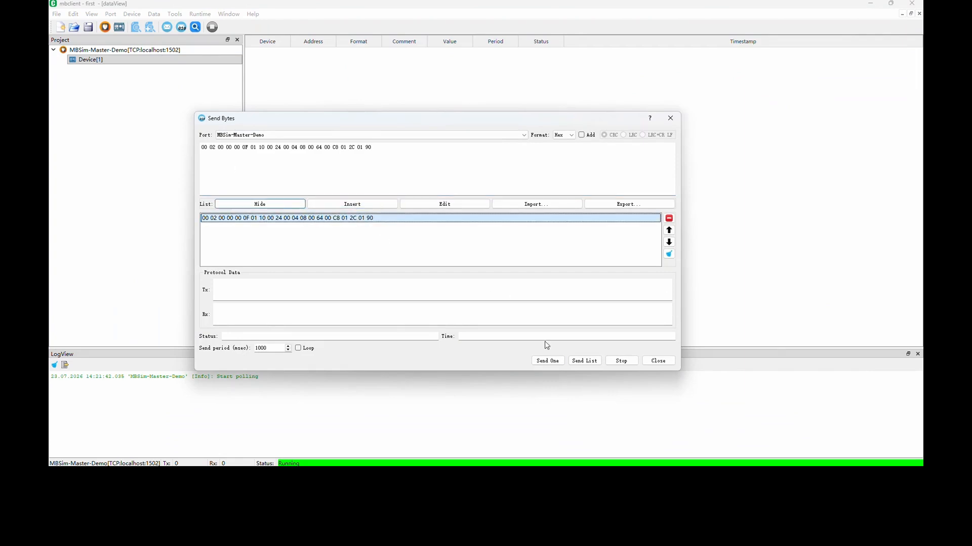
click(547, 361)
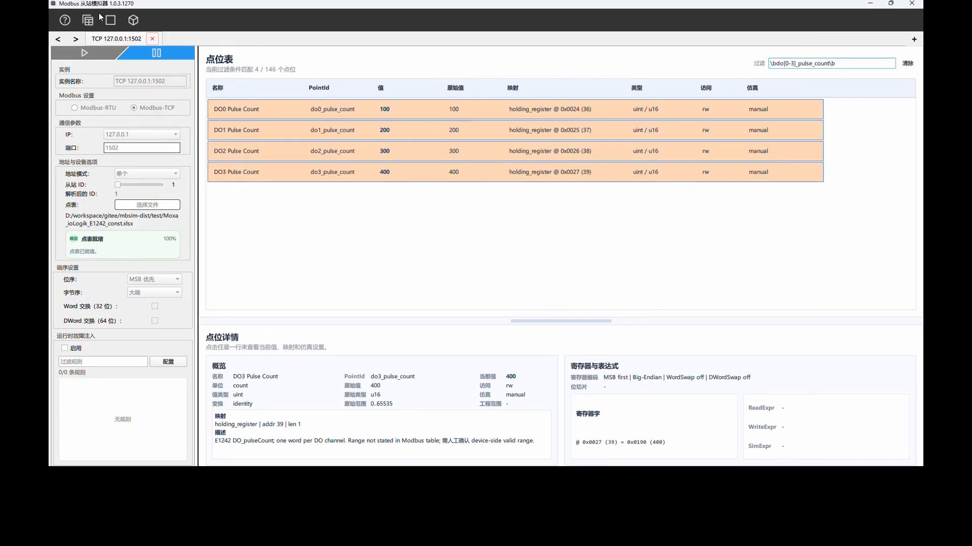
In the TCP simulator, show the filtered points as a 2D scene and check DO0 to DO3 Pulse Count one by one.
click(101, 18)
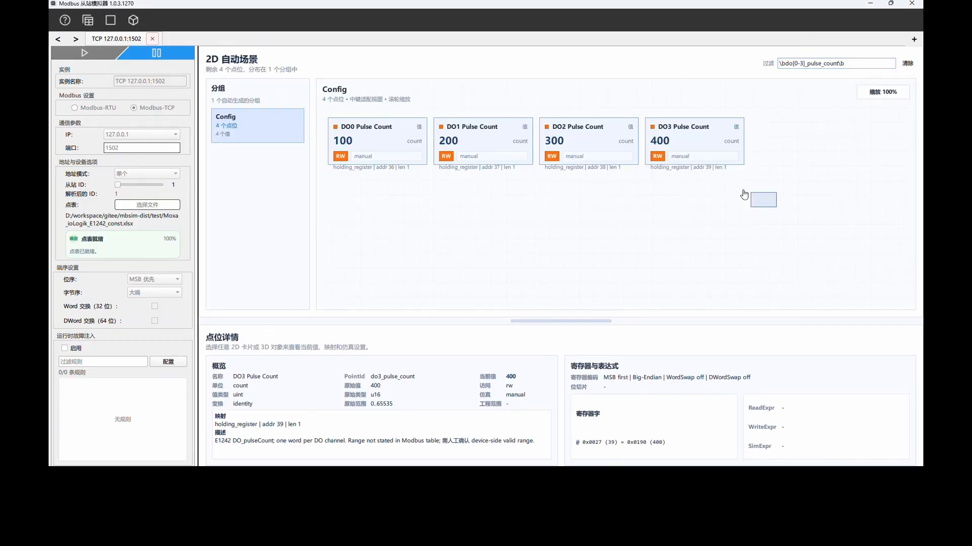
drag(743, 194, 344, 116)
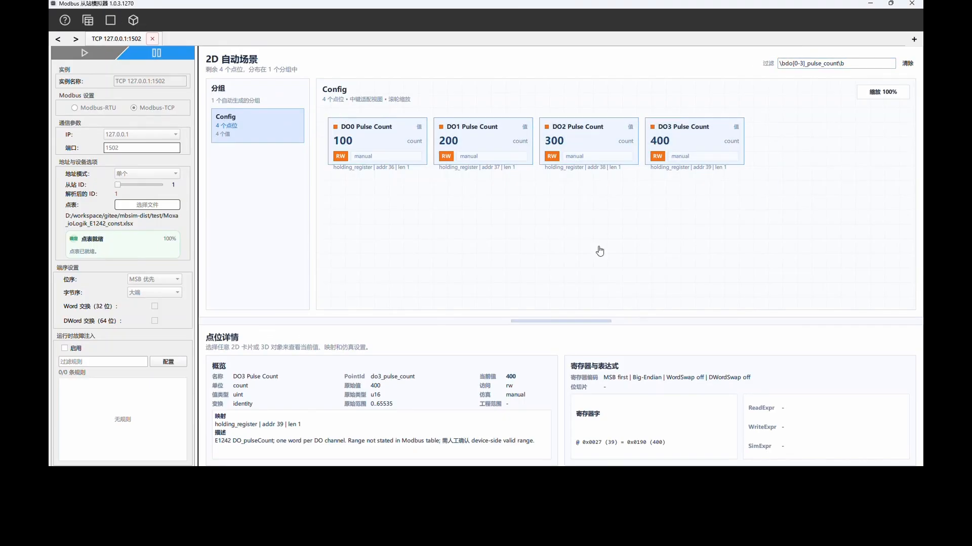
click(375, 144)
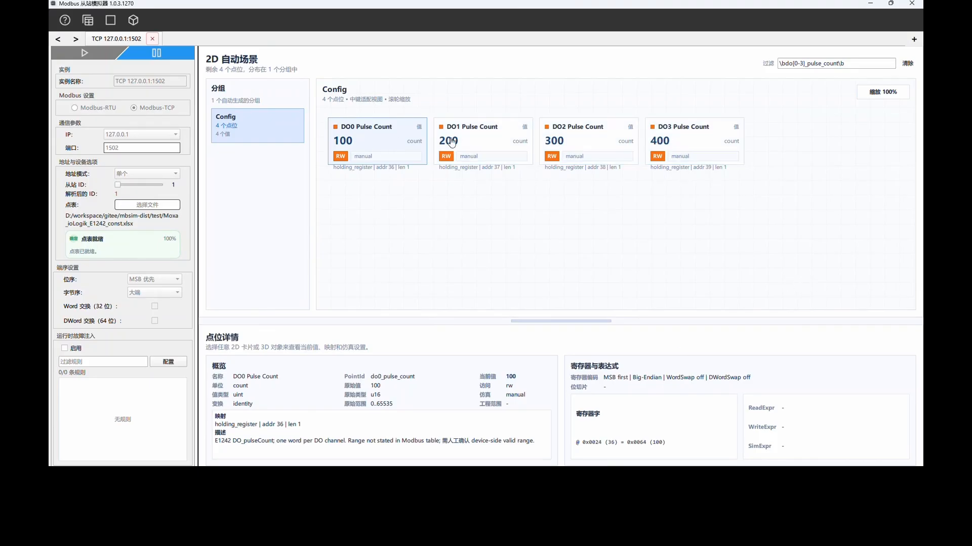
click(474, 143)
click(572, 143)
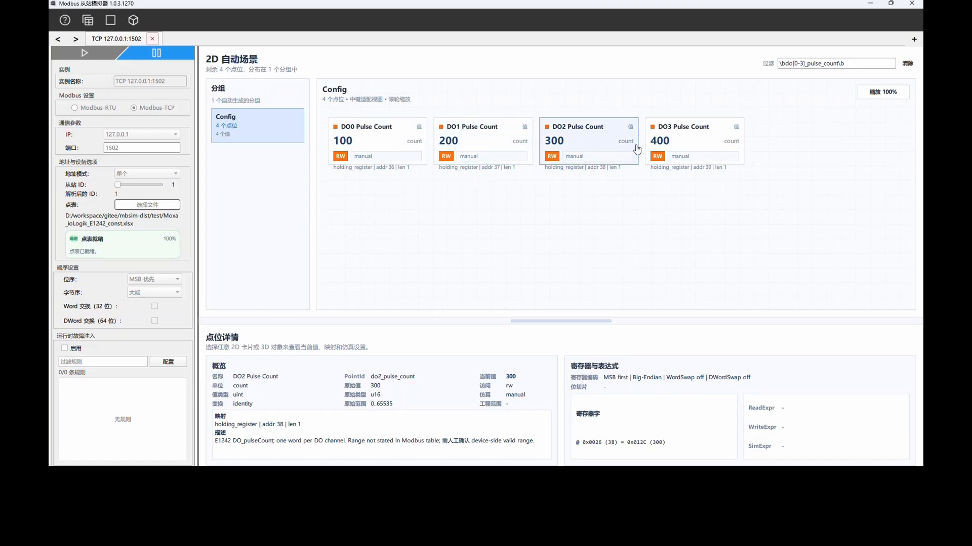
click(704, 152)
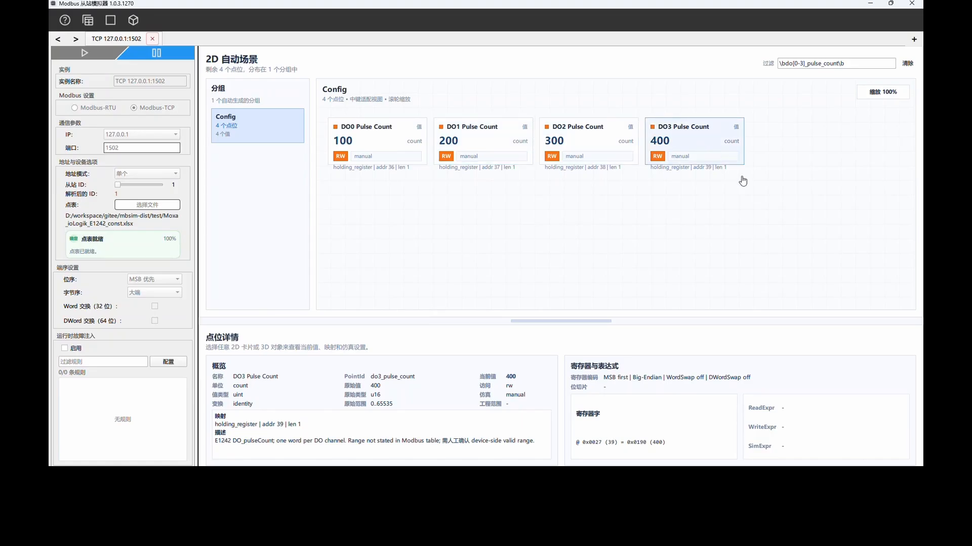
Select all four pulse-count cards, open the master request frame generator and show only the read frame.
drag(780, 248, 350, 131)
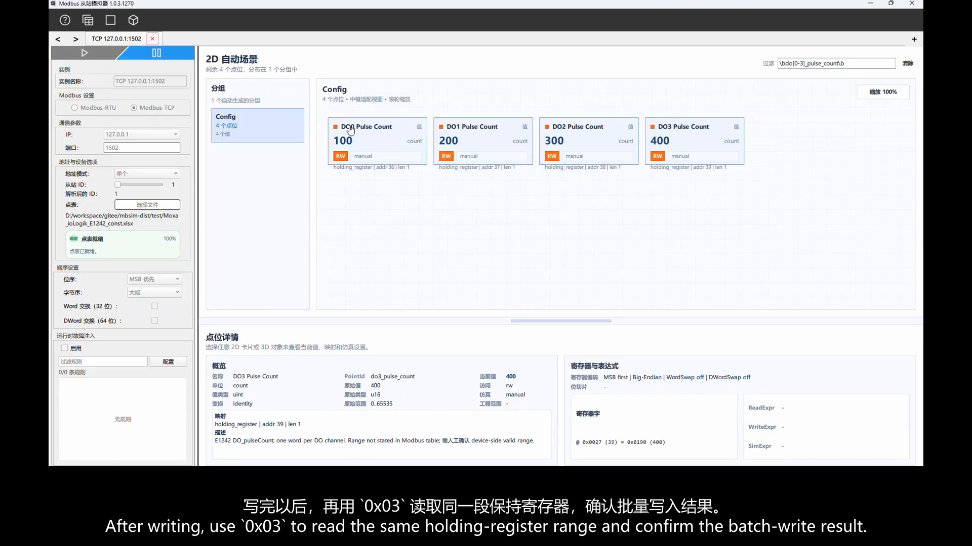
right_click(350, 127)
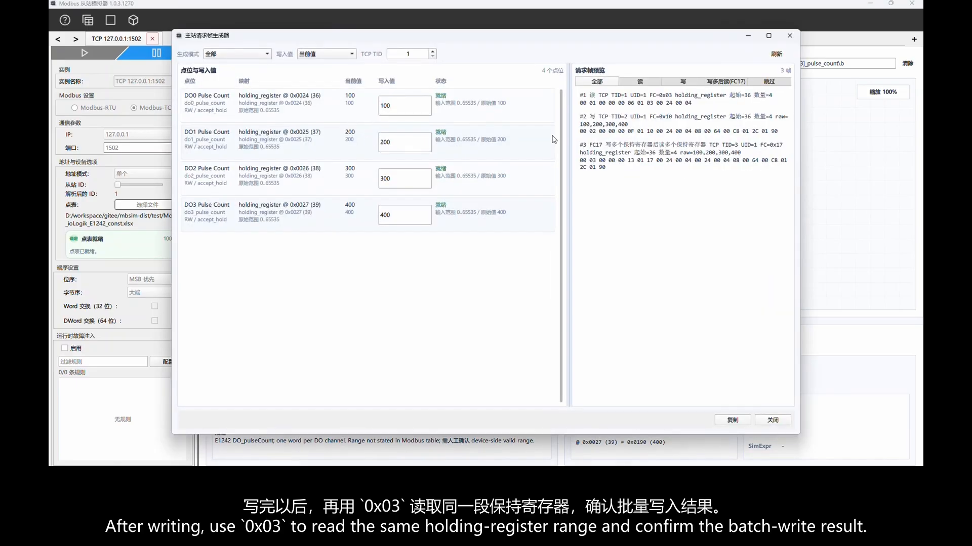
click(637, 84)
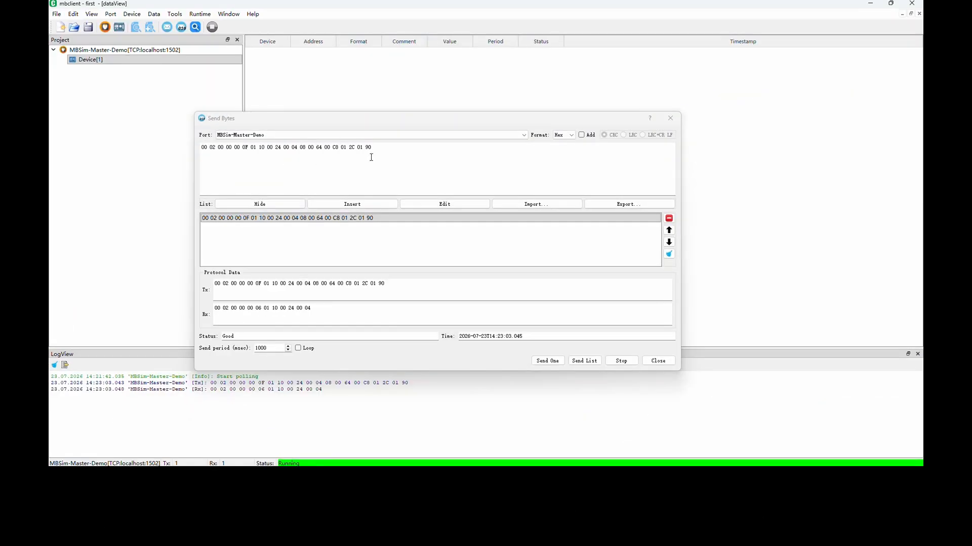
drag(371, 157, 186, 147)
key(ctrl+v)
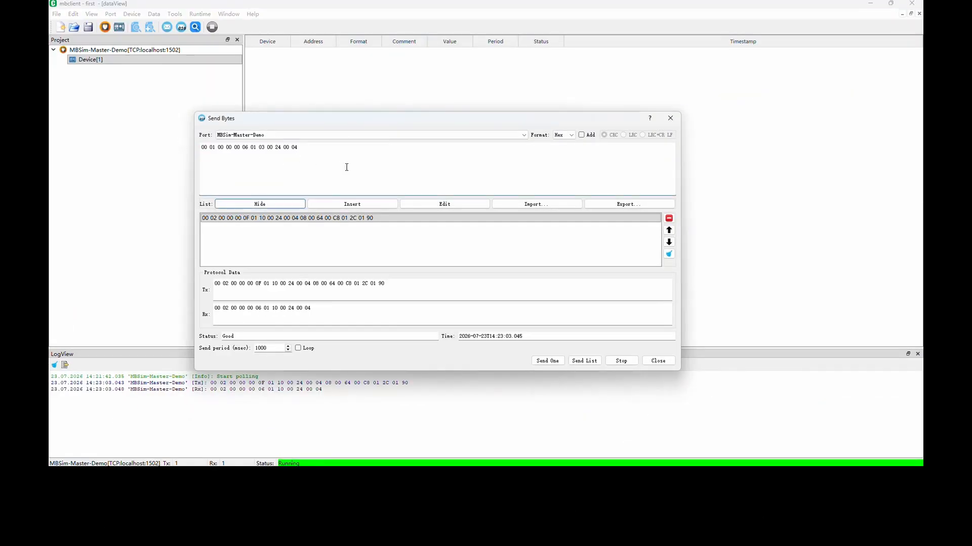
click(350, 204)
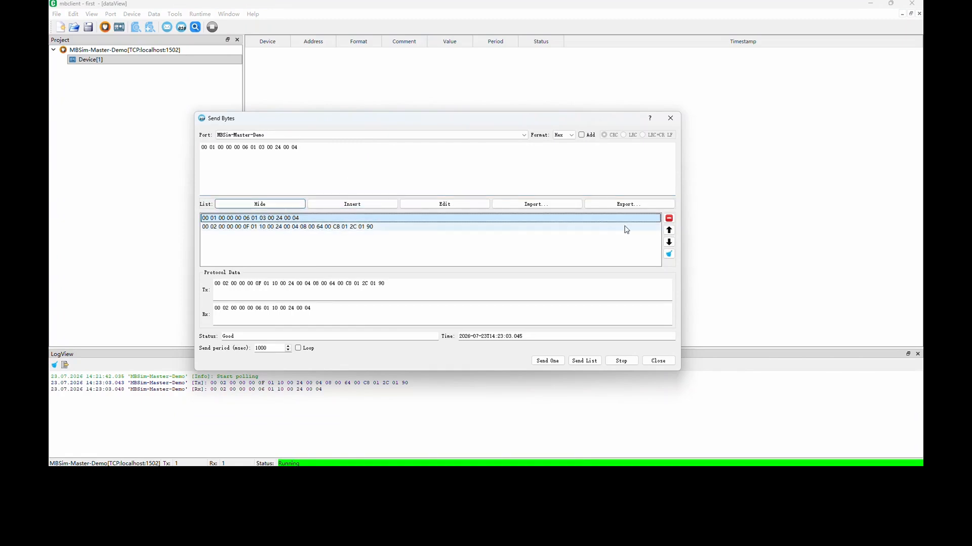
click(557, 361)
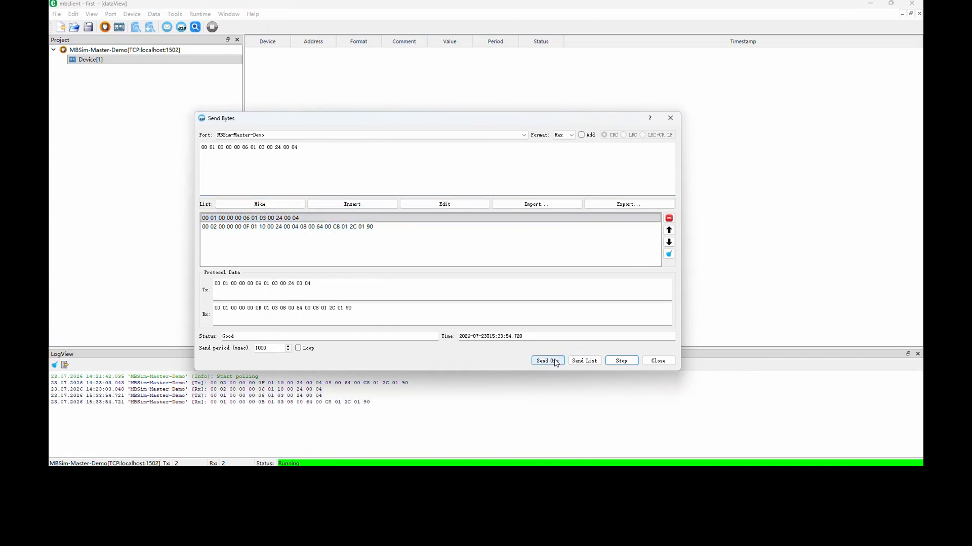
Highlight the response's first and second data byte pairs and compare the second with DO1 Pulse Count's register word in the simulator.
double_click(298, 310)
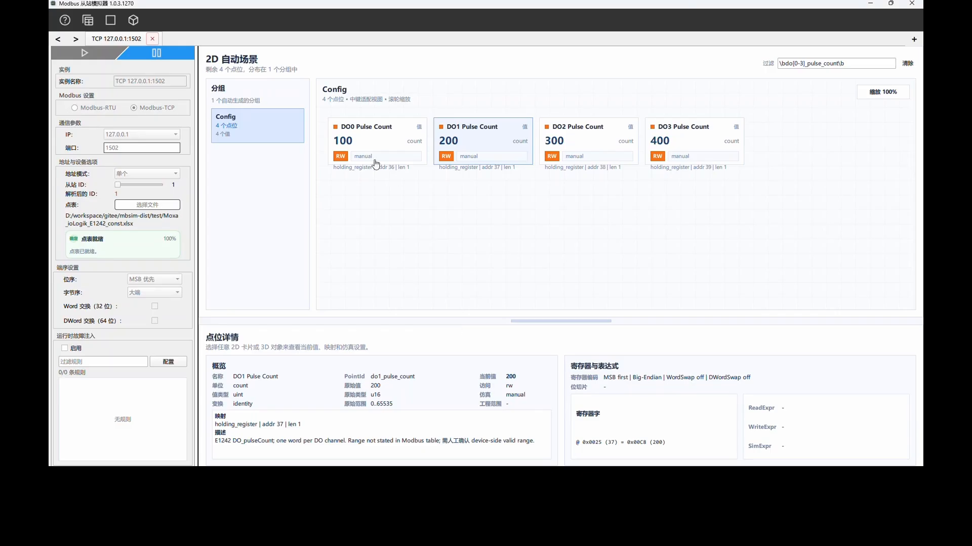
click(371, 161)
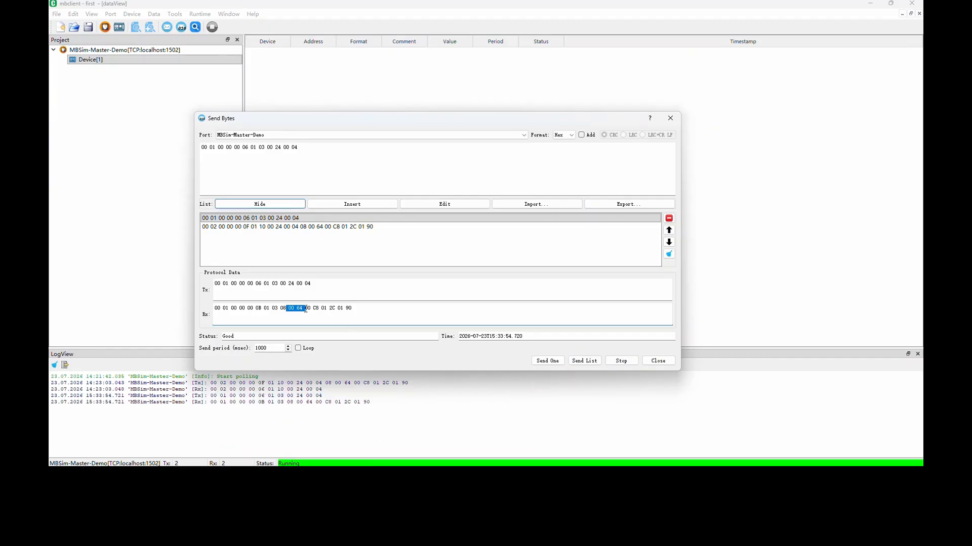
drag(305, 310, 321, 309)
key(alt+Tab)
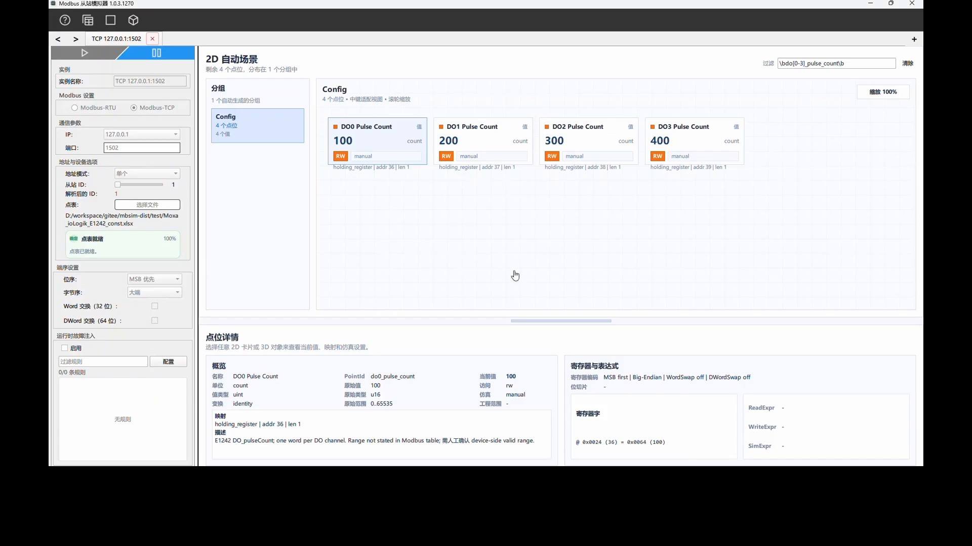
click(481, 149)
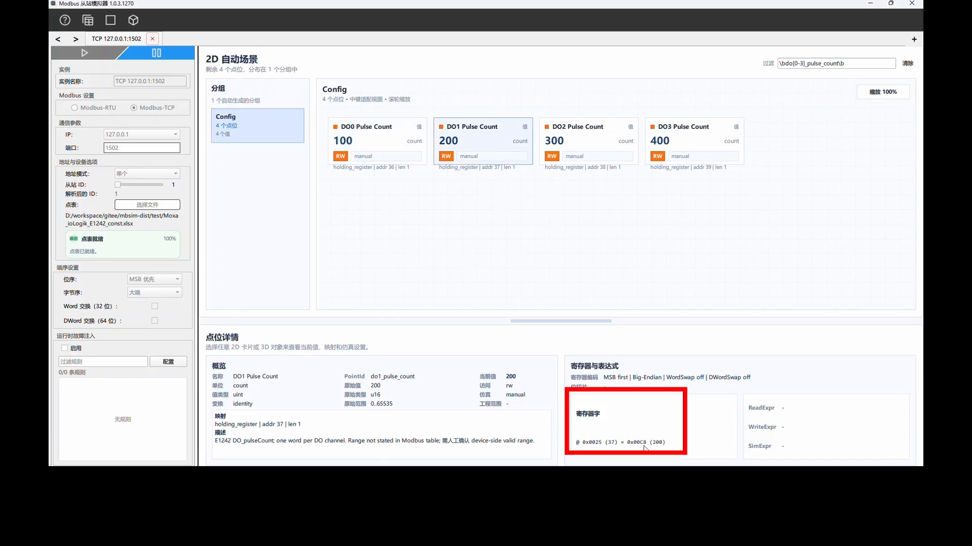
Highlight the response's third and fourth data byte pairs in mbclient and compare them with the DO2 and DO3 register words in the simulator.
key(alt+Tab)
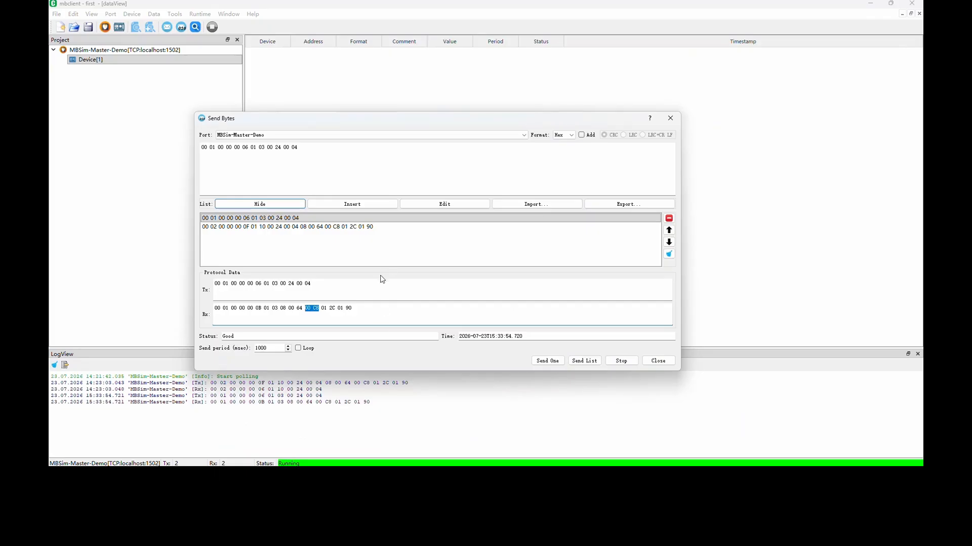
drag(321, 308, 336, 308)
key(alt+Tab)
click(588, 143)
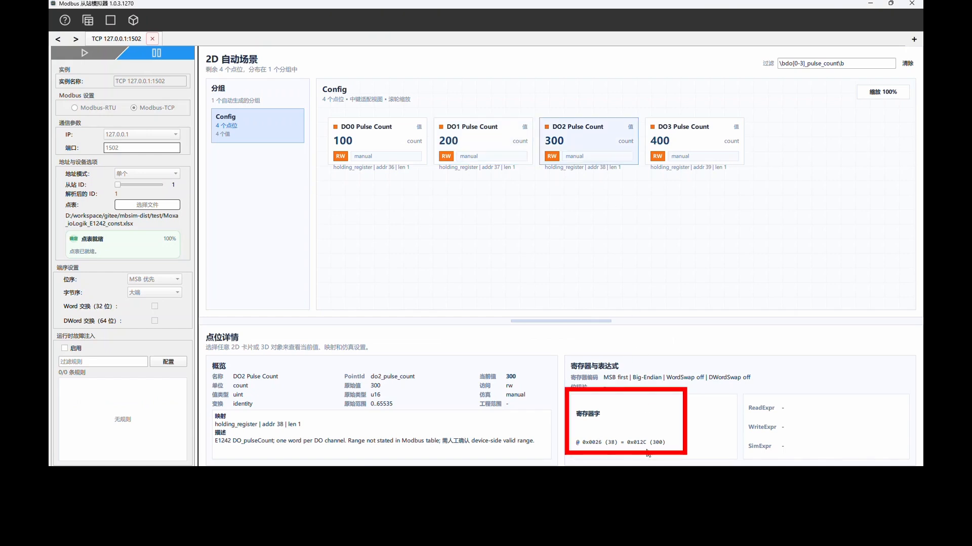
key(alt+Tab)
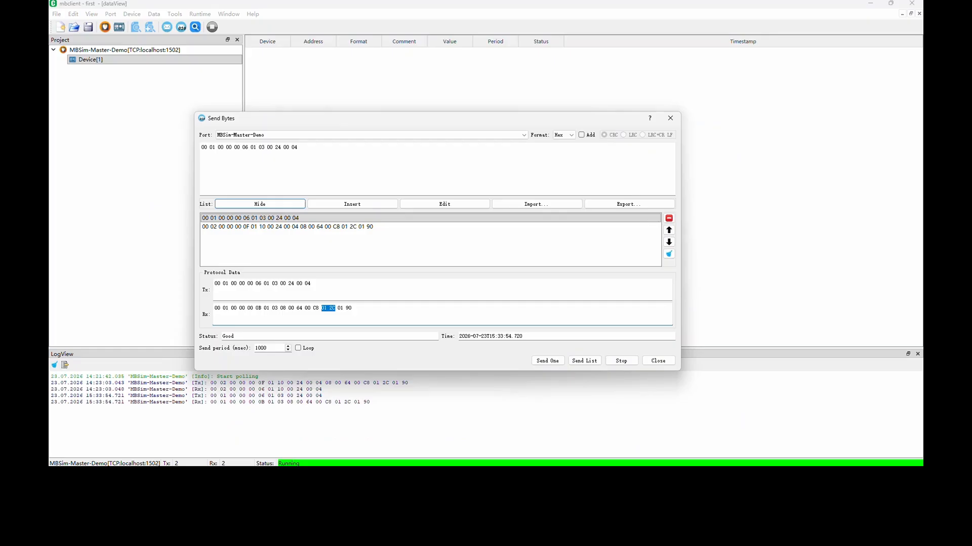
drag(337, 308, 352, 311)
key(alt+Tab)
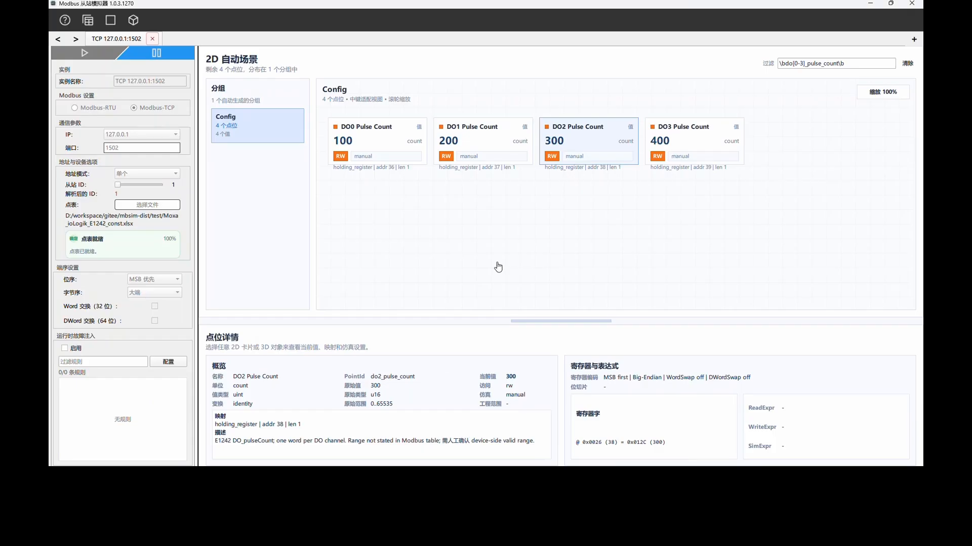
click(676, 141)
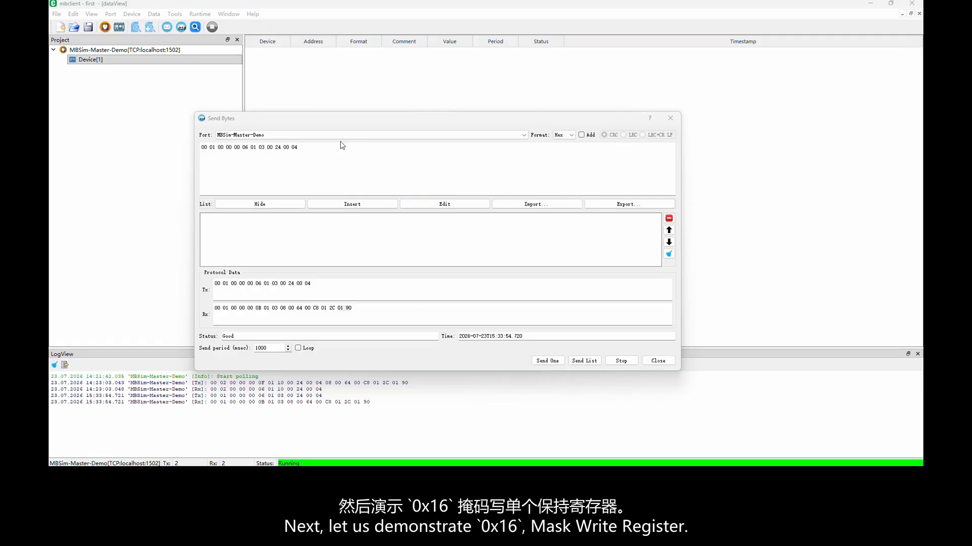
triple_click(336, 143)
drag(329, 148, 187, 147)
key(ctrl+a)
key(ctrl+v)
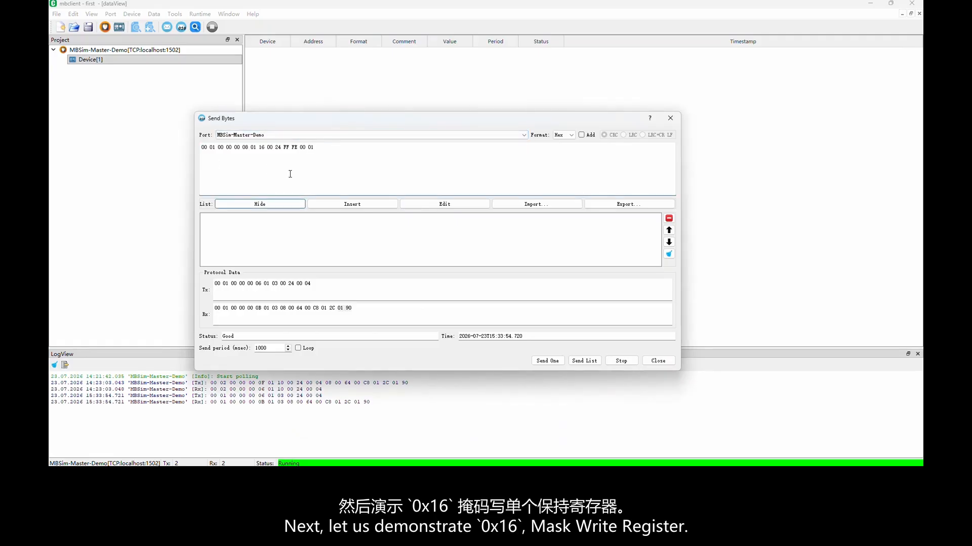
click(337, 205)
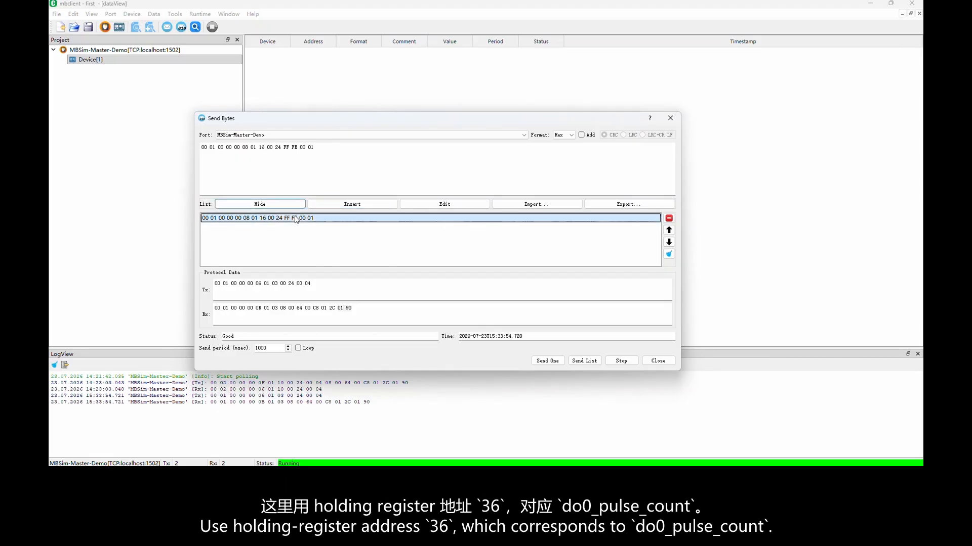
click(554, 362)
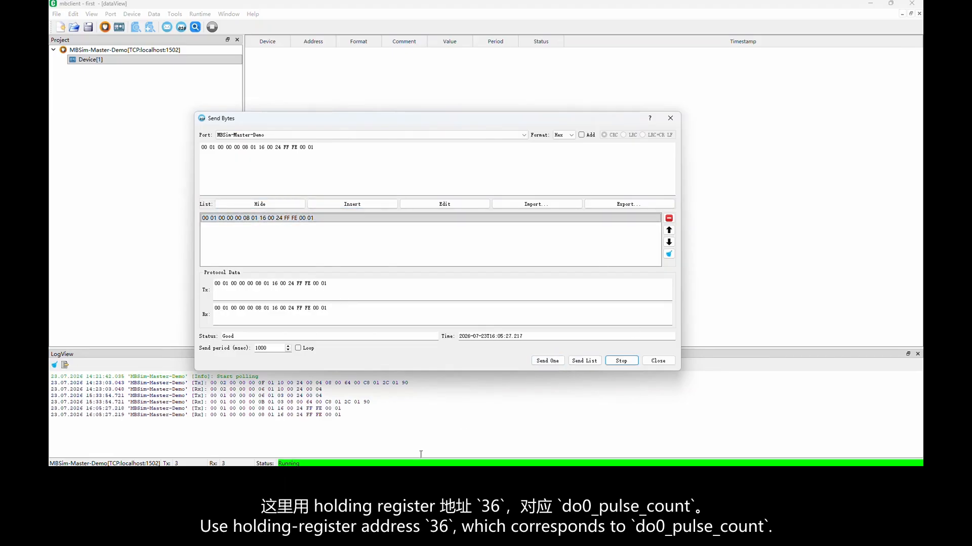
In the TCP simulator, check DO0 Pulse Count and copy its read frame from the master request frame generator.
click(377, 477)
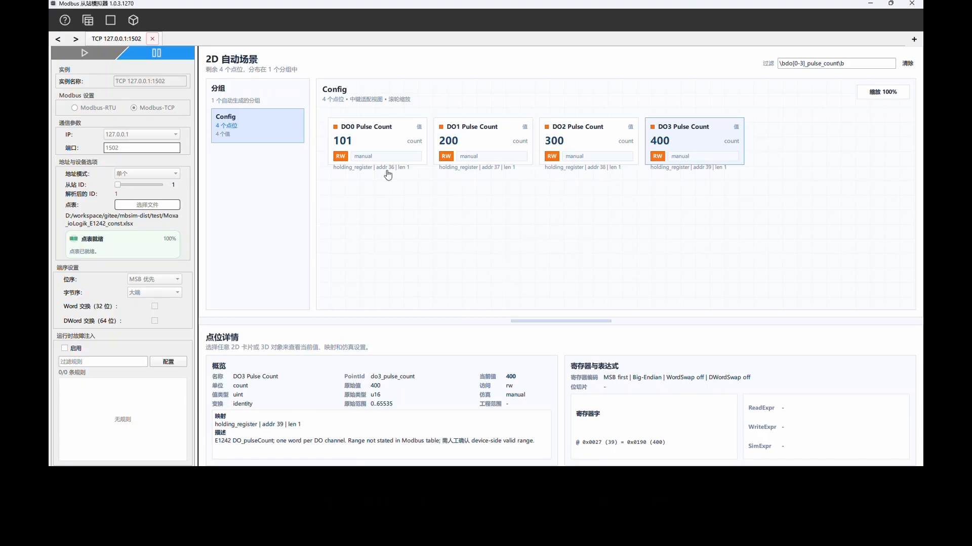
click(375, 146)
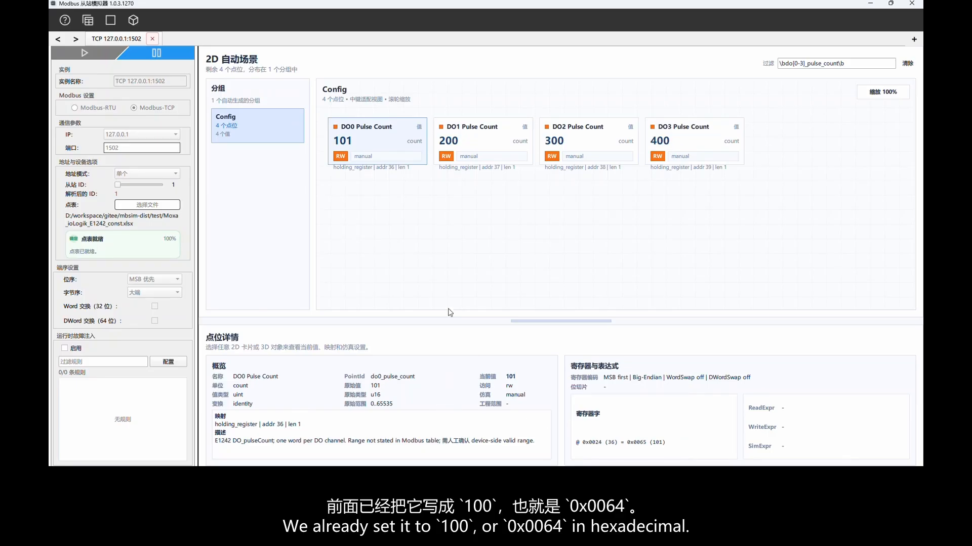
double_click(381, 152)
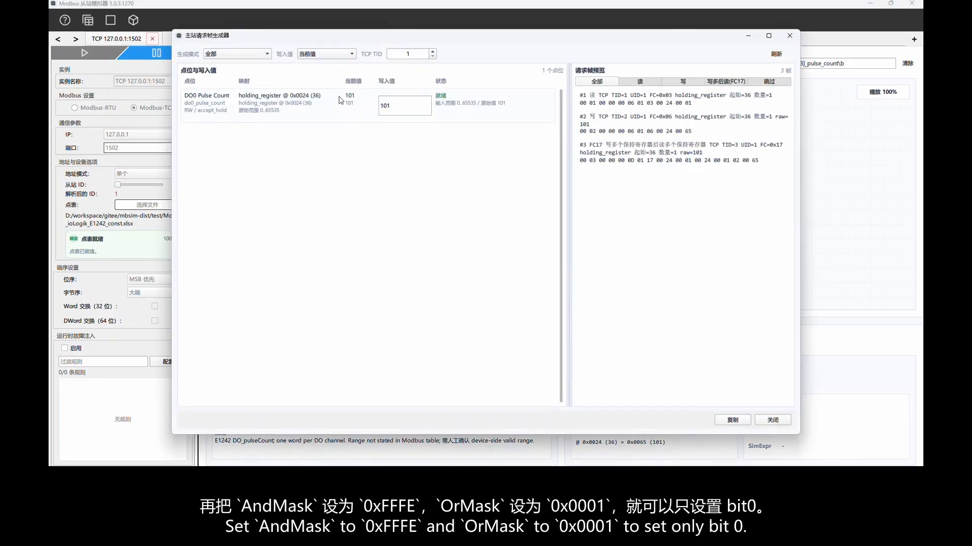
click(640, 82)
click(735, 419)
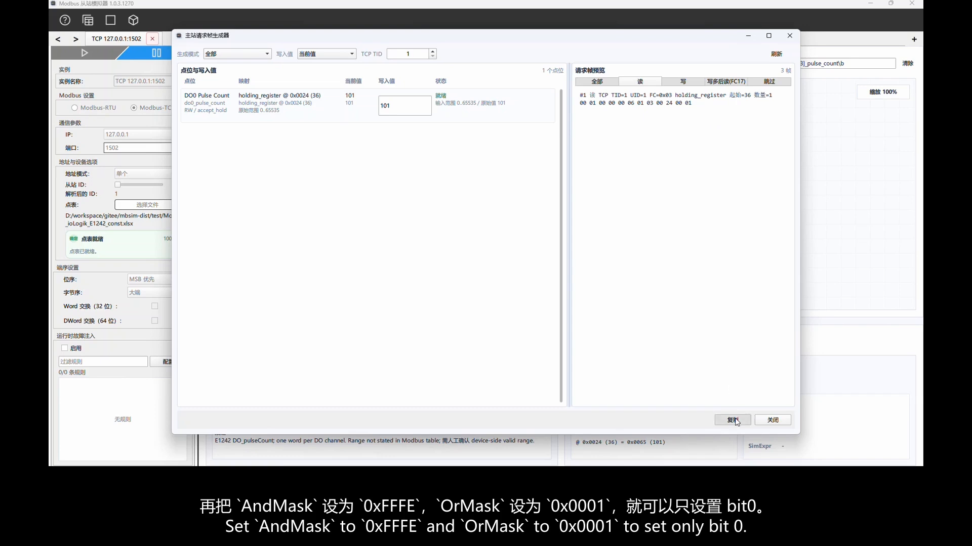
click(767, 421)
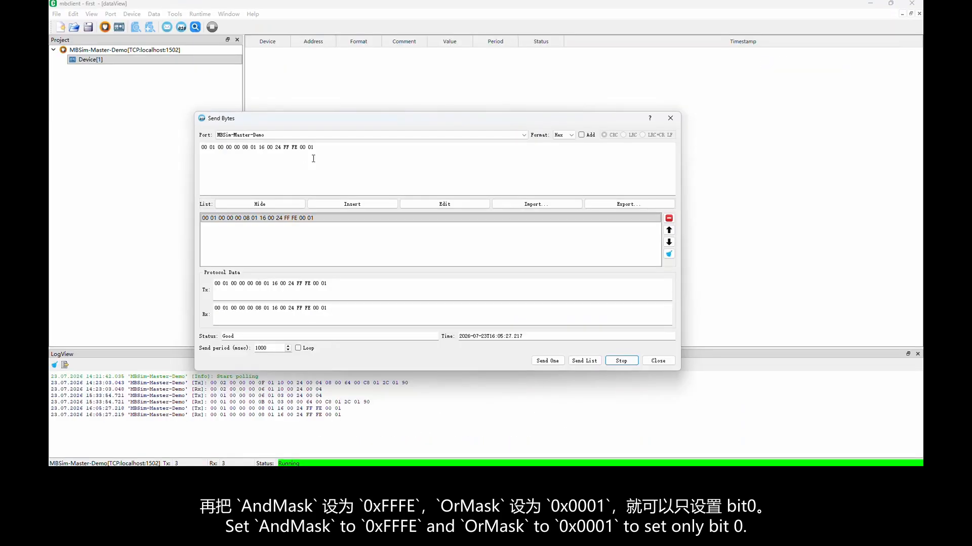
key(ctrl+a)
key(ctrl+v)
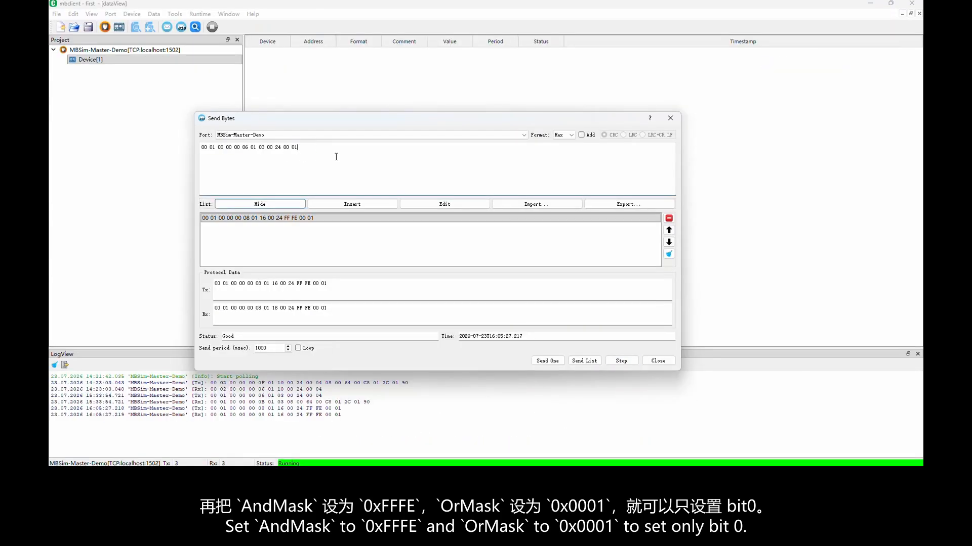
click(352, 204)
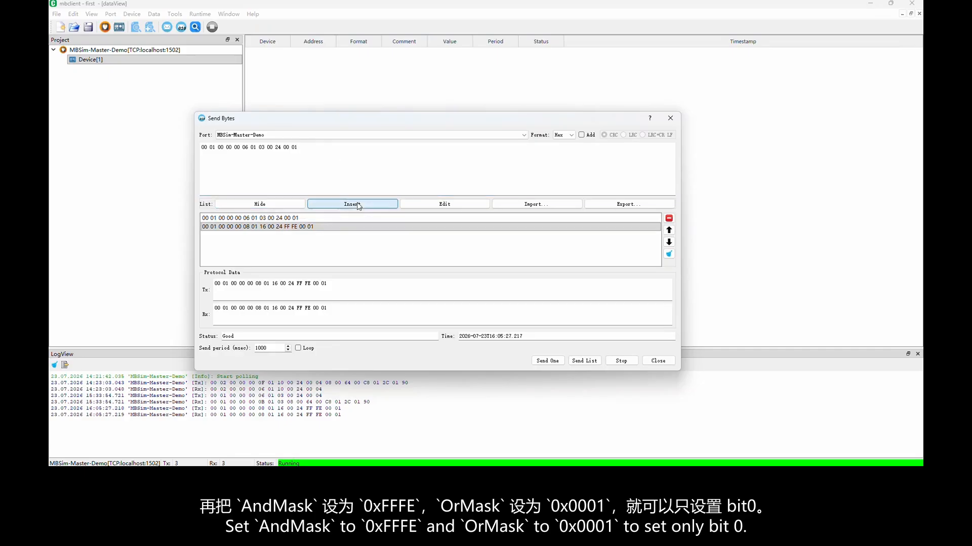
click(300, 217)
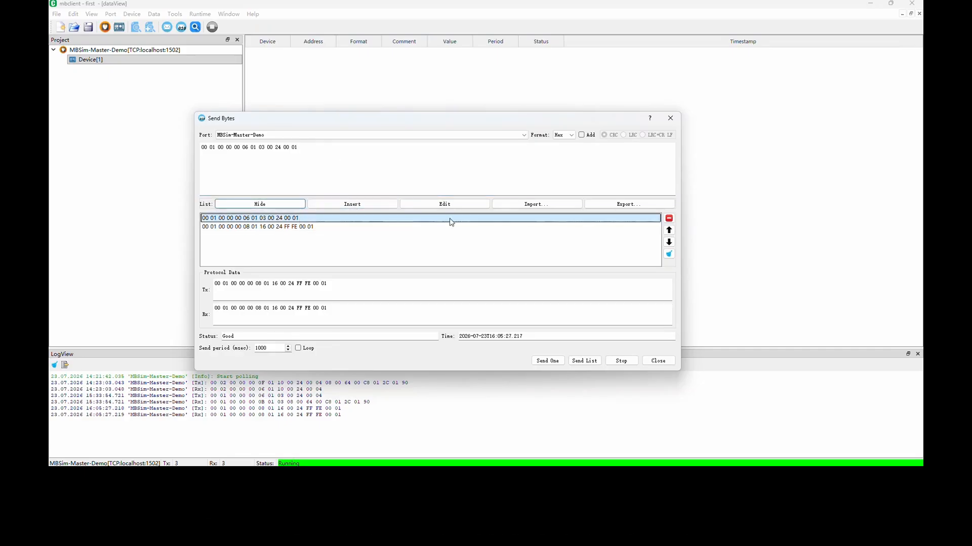
click(551, 359)
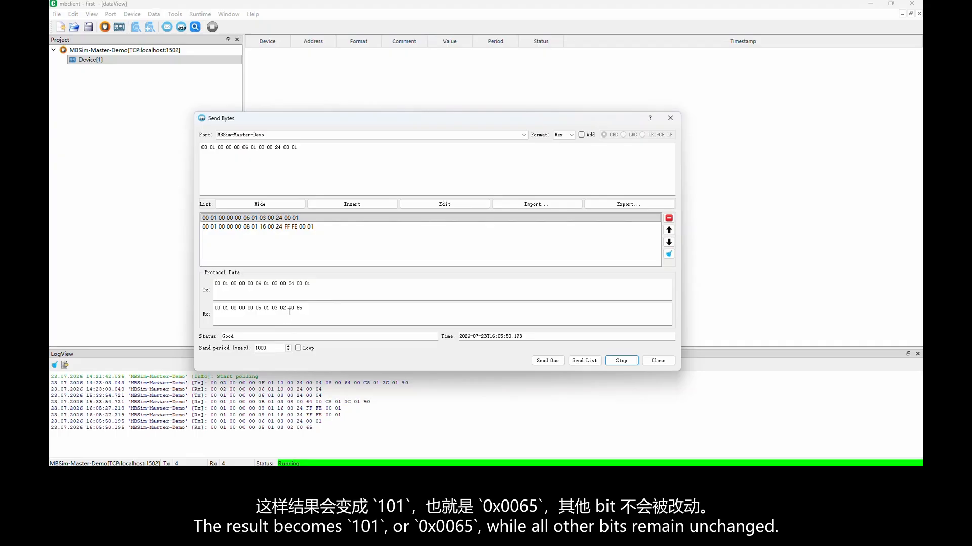
Highlight the register value bytes at the end of the received 0x03 response.
drag(288, 308, 305, 309)
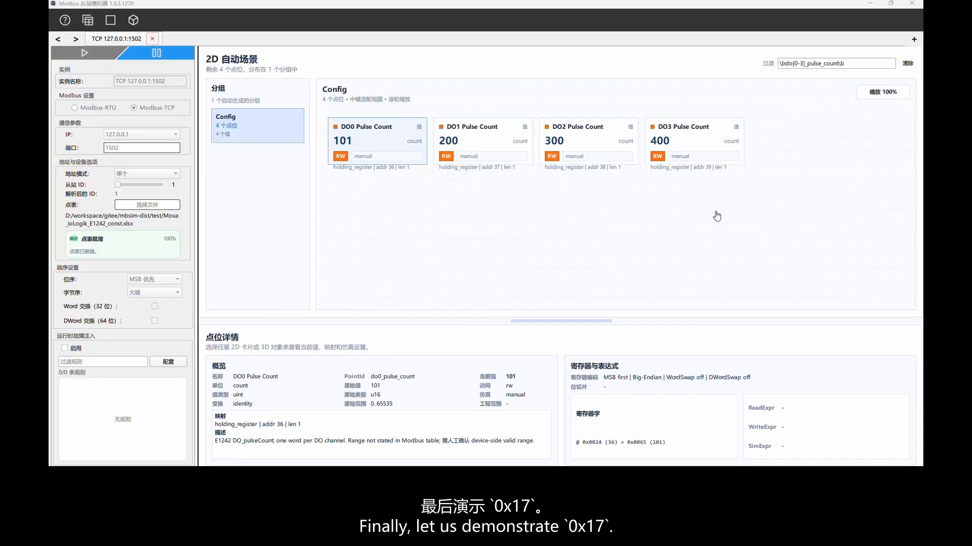
In the TCP simulator, generate request frames for DO0 to DO3 Pulse Count with write values 11, 22, 33 and 44, and copy the FC17 frame.
drag(721, 213, 365, 133)
key(ctrl+g)
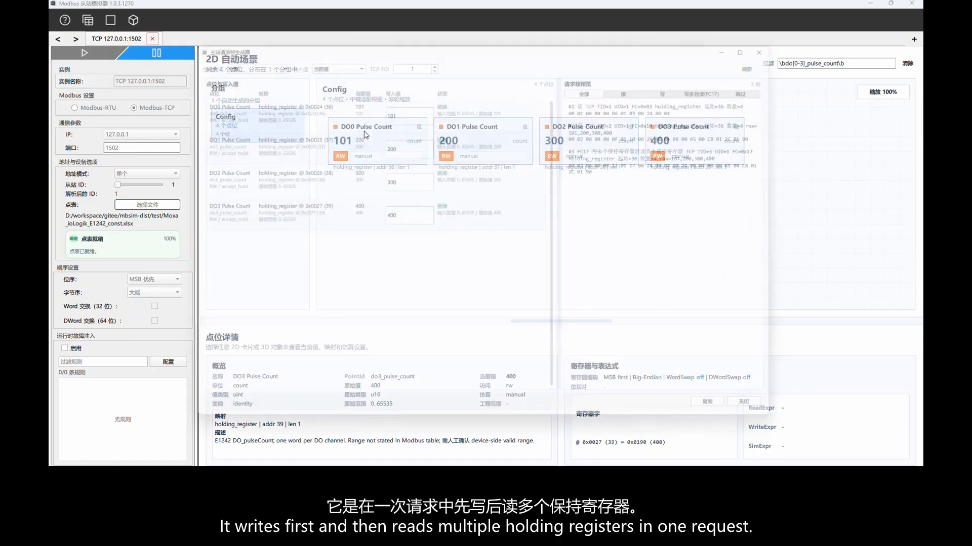
double_click(417, 106)
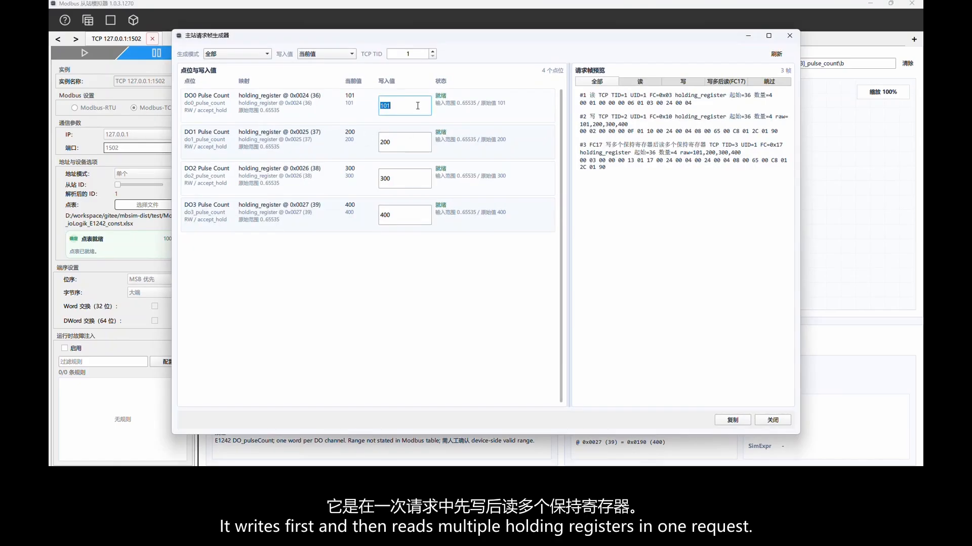
text(11)
double_click(409, 141)
text(22)
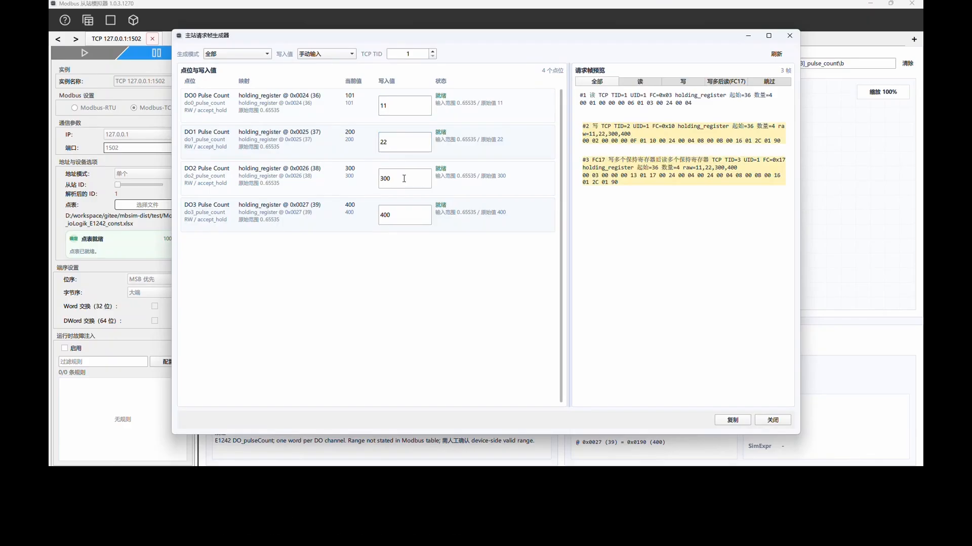
double_click(404, 178)
text(33)
double_click(402, 212)
text(44)
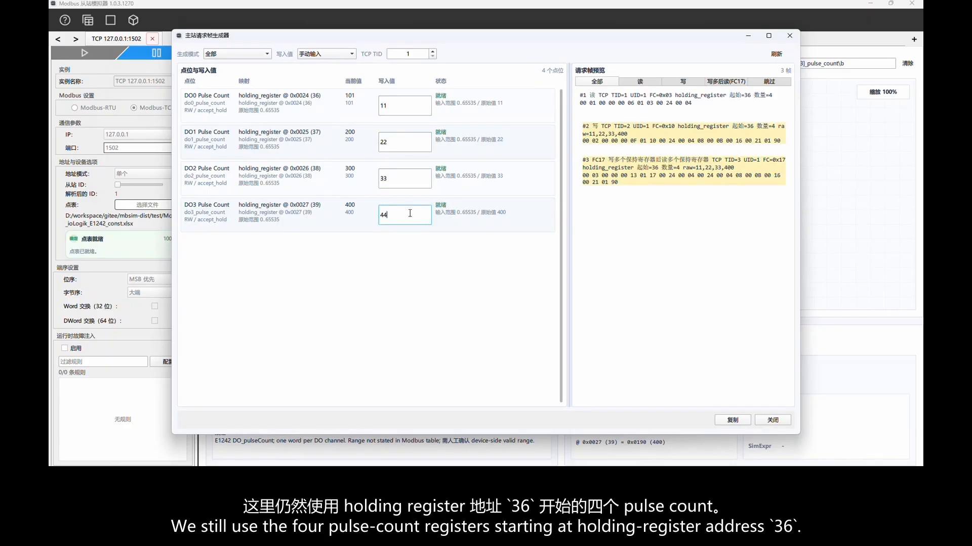
click(729, 82)
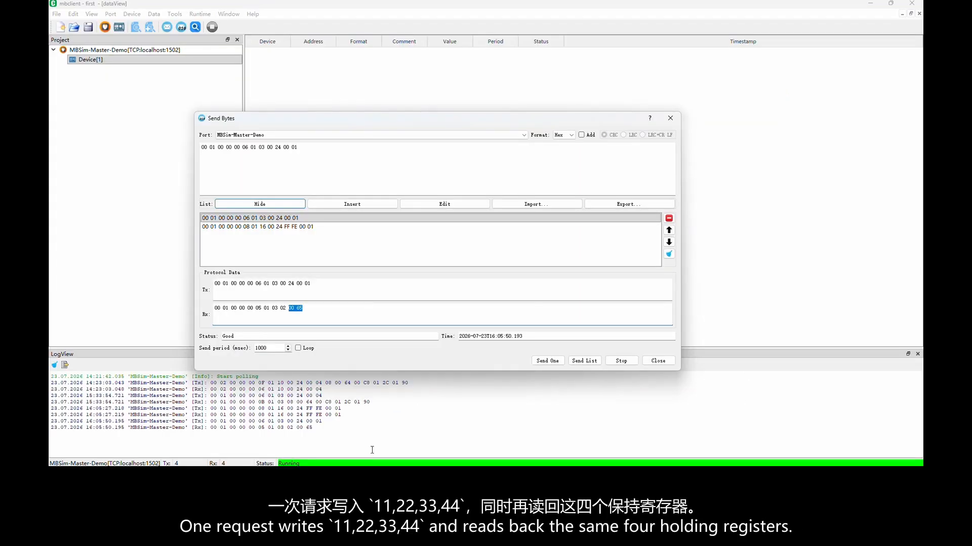
In mbclient, replace the frame with the copied 0x17 write-then-read frame, insert it into the list and send it.
double_click(332, 154)
key(ctrl+a)
key(ctrl+v)
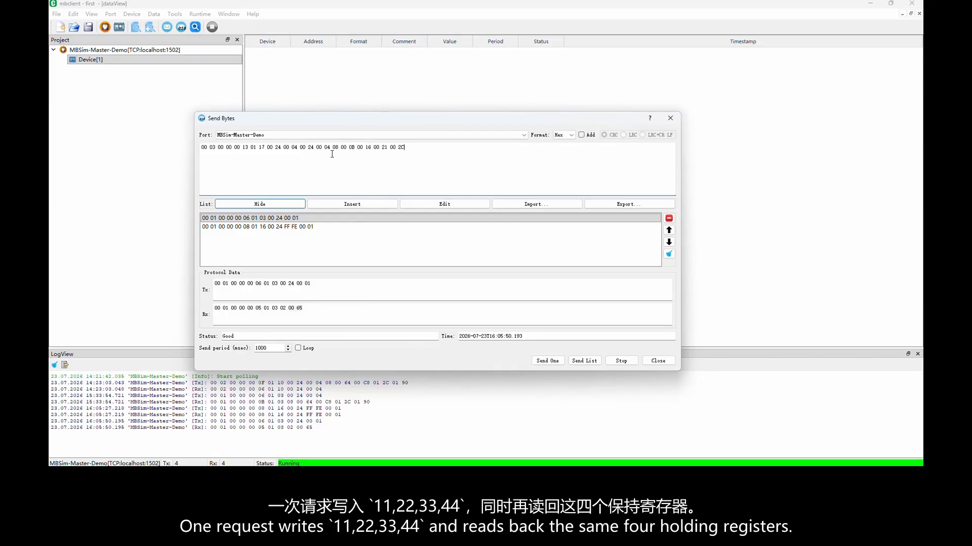
click(352, 204)
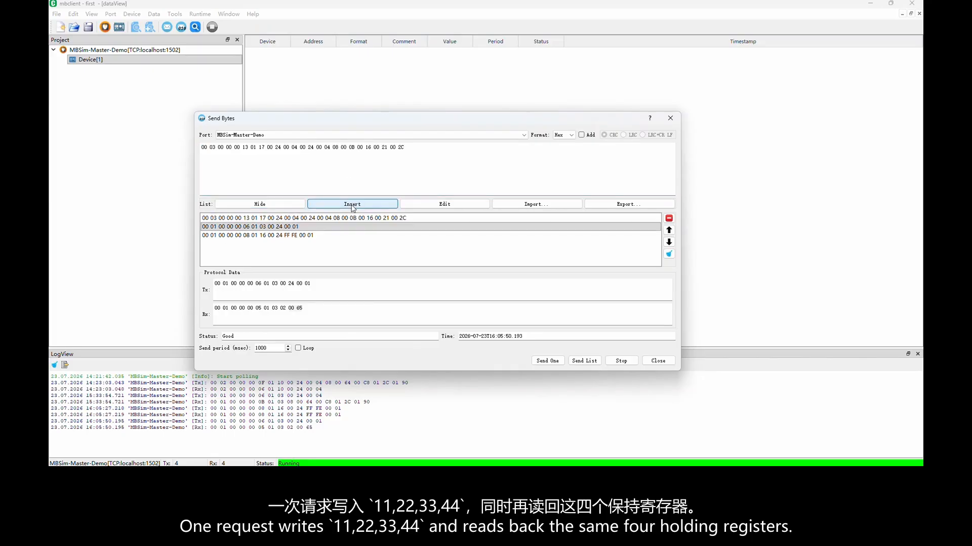
click(347, 218)
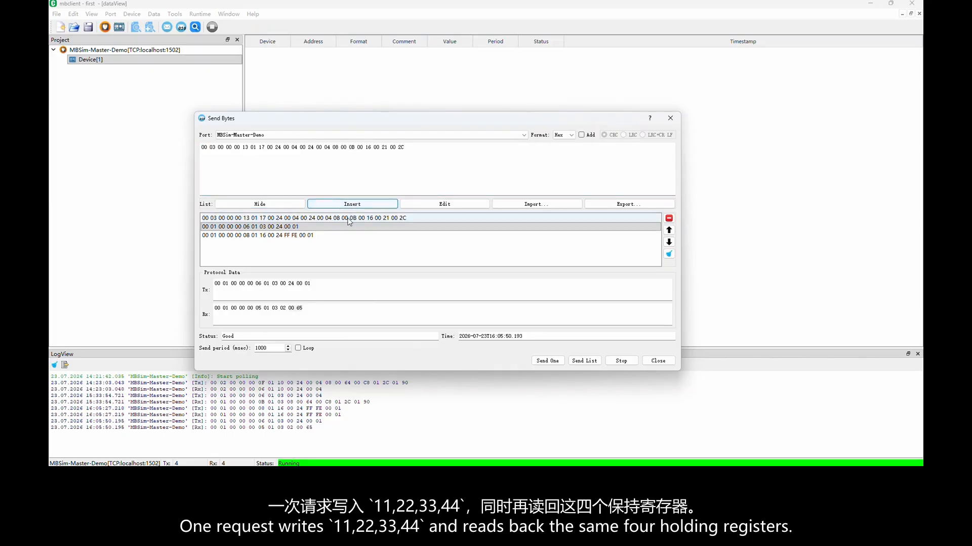
click(553, 363)
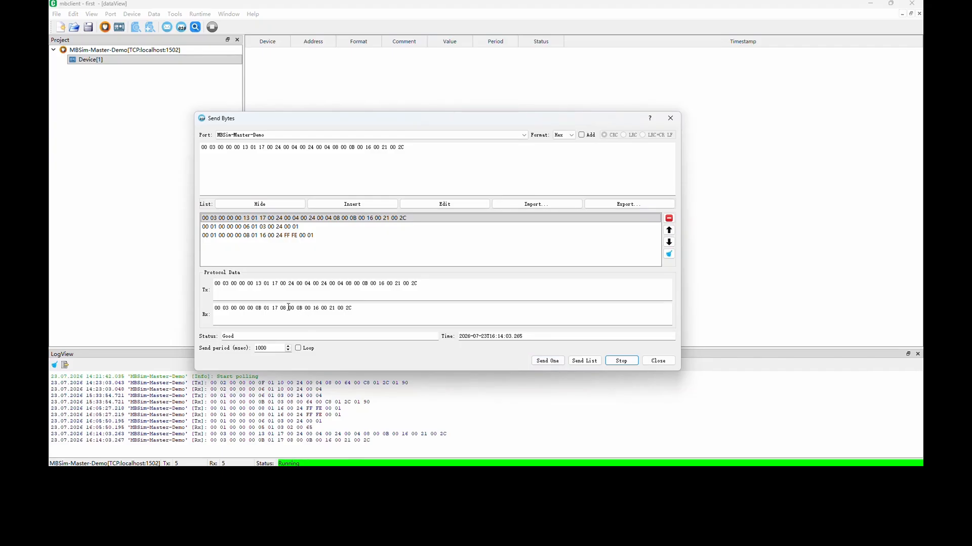
Highlight the response's data bytes and compare them with the DO0 to DO3 Pulse Count register words in the simulator.
drag(291, 308, 353, 309)
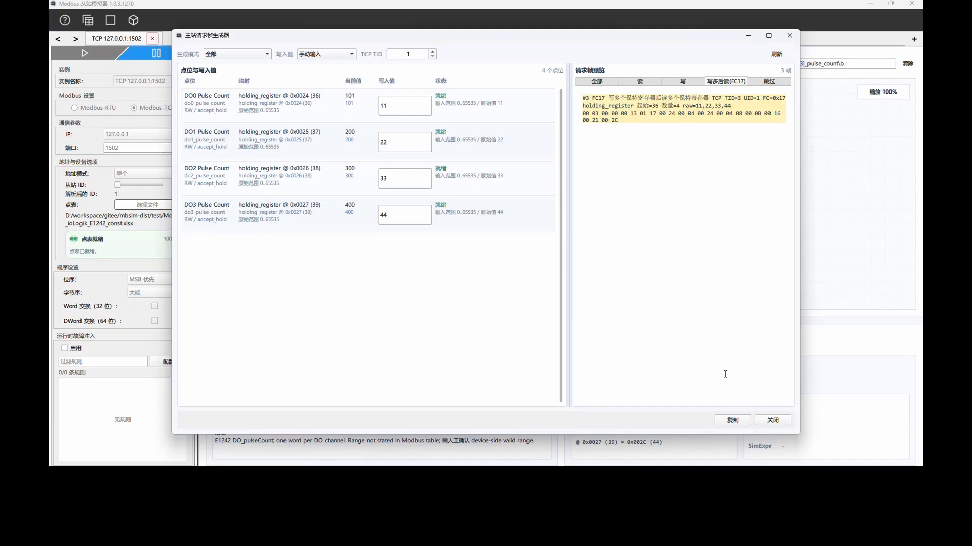
click(772, 421)
click(381, 149)
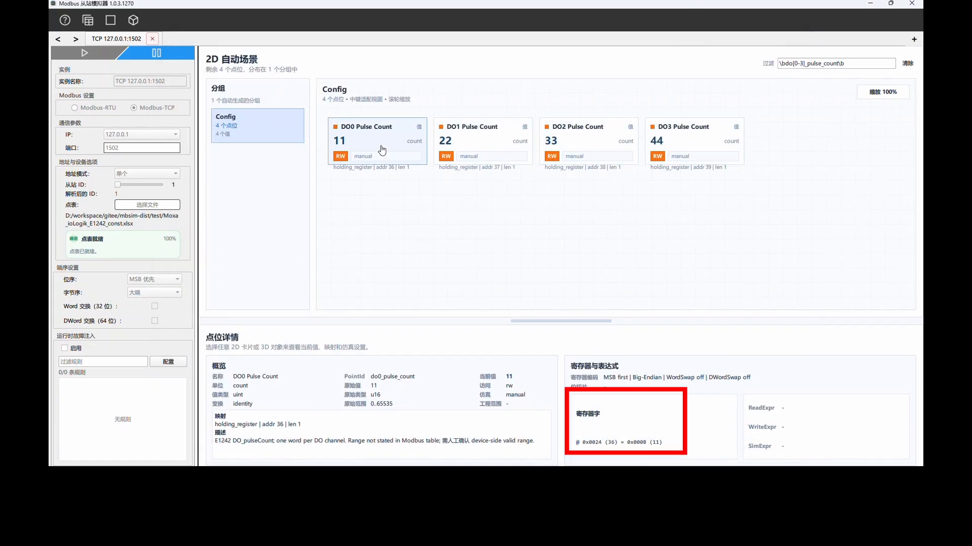
click(474, 146)
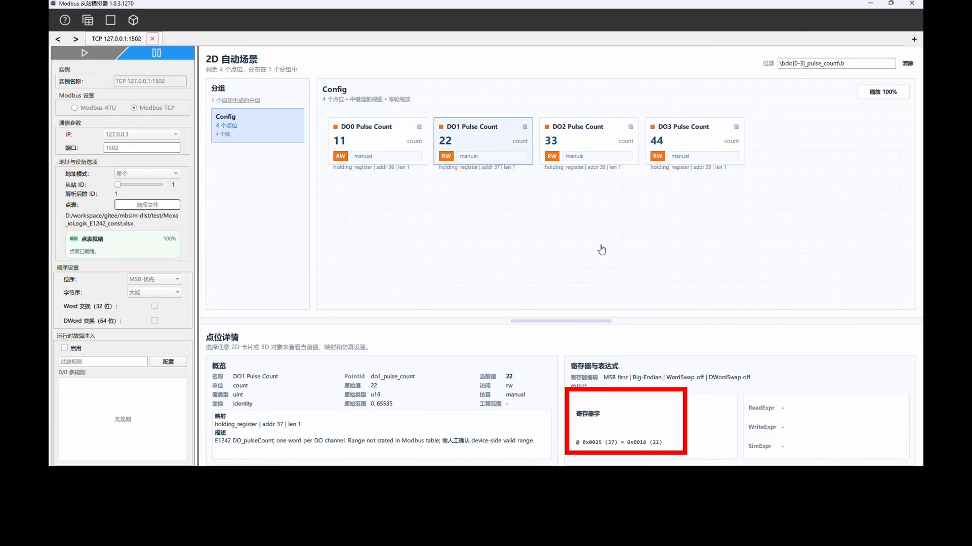
click(585, 153)
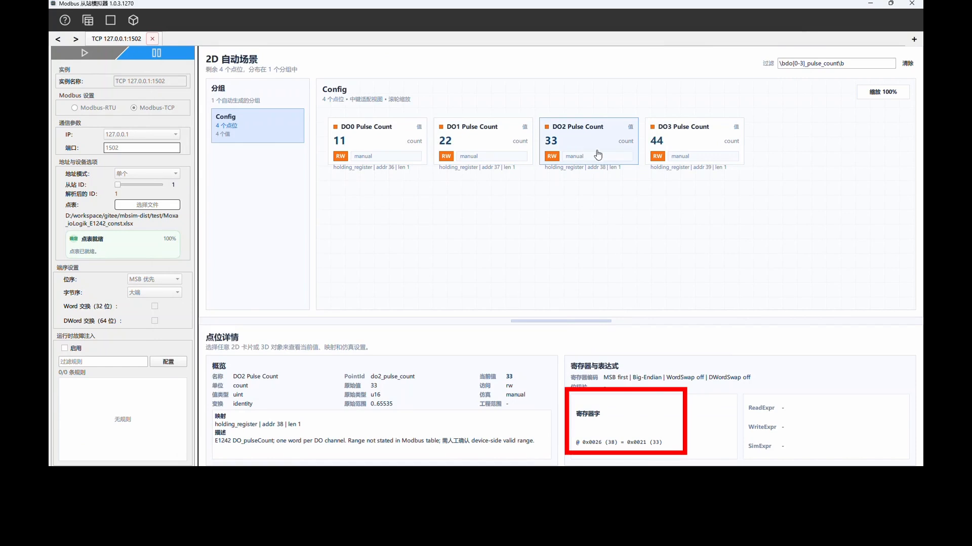
click(697, 151)
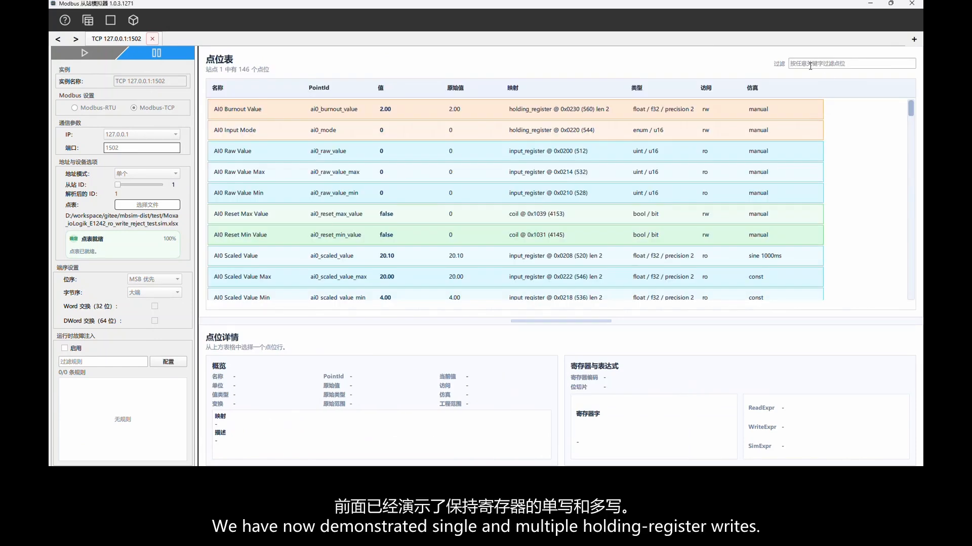
Filter the simulator's point table by do2_pulse_off and examine the DO2 Pulse Off Width point's mapping and access details.
click(811, 65)
text(do2)
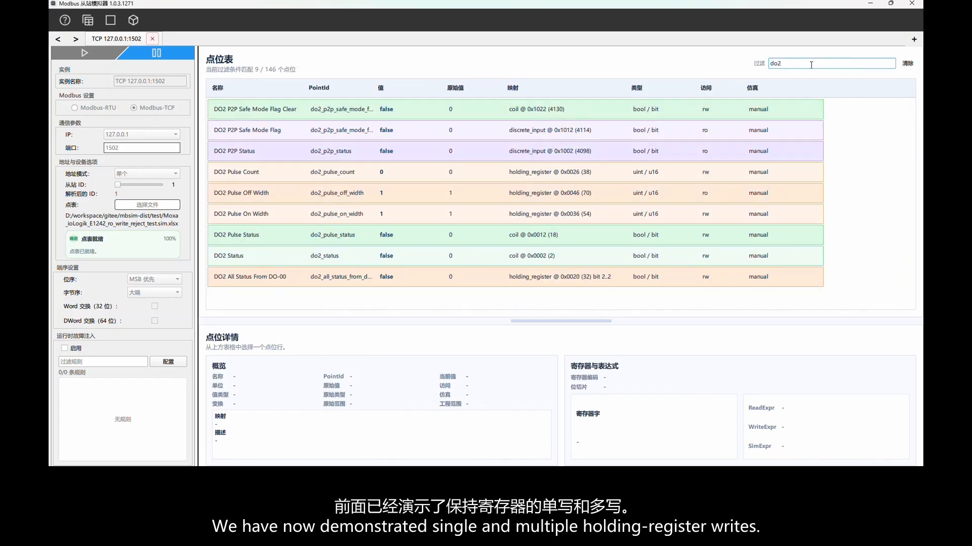
text(_pulse_off)
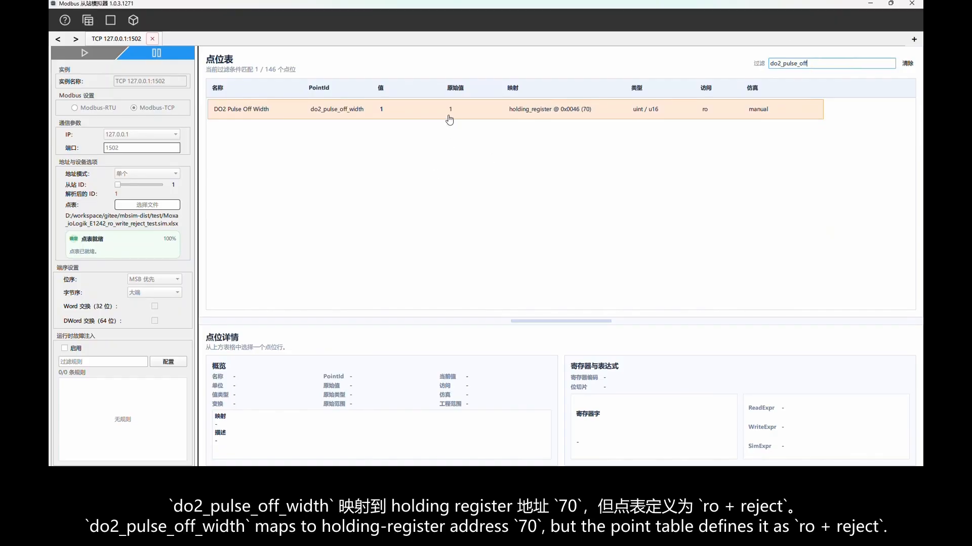
click(446, 115)
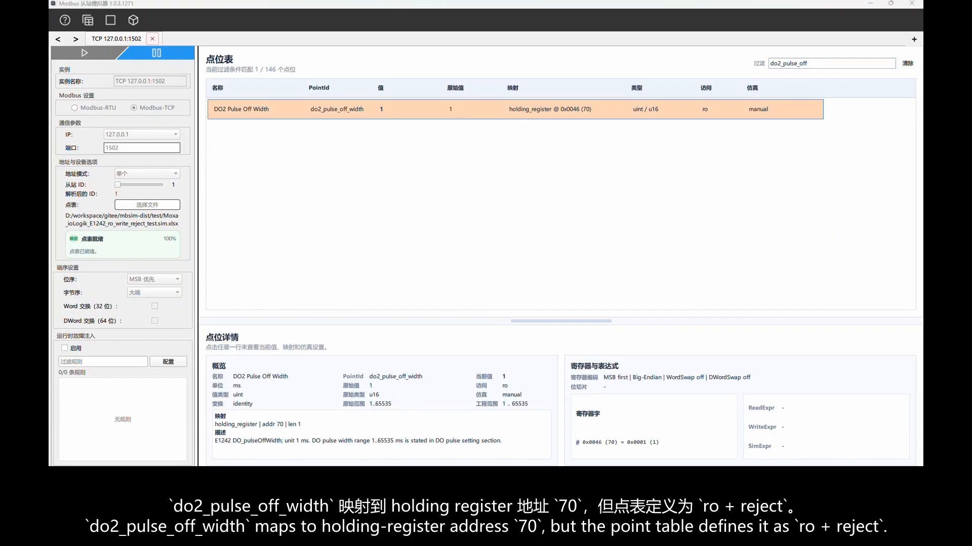
drag(504, 97, 599, 123)
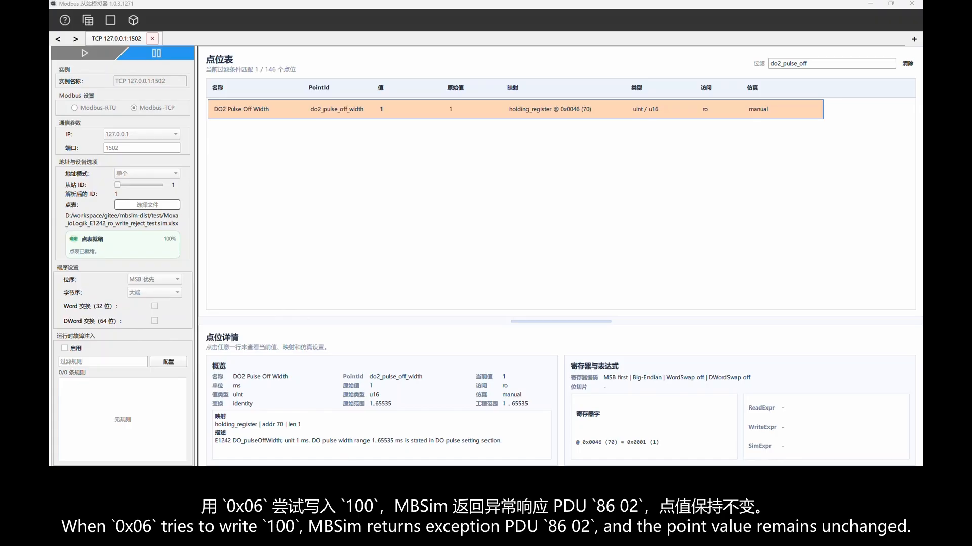
click(388, 478)
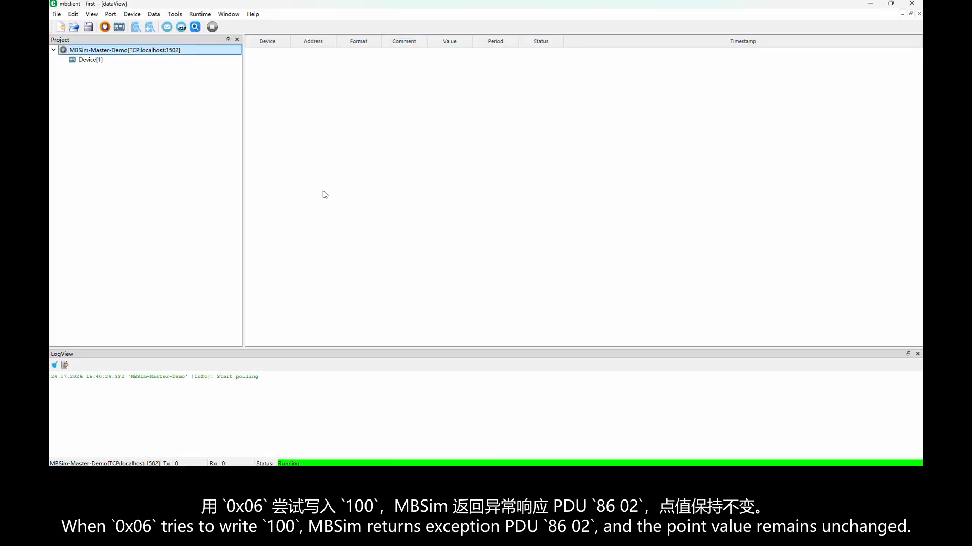
click(182, 28)
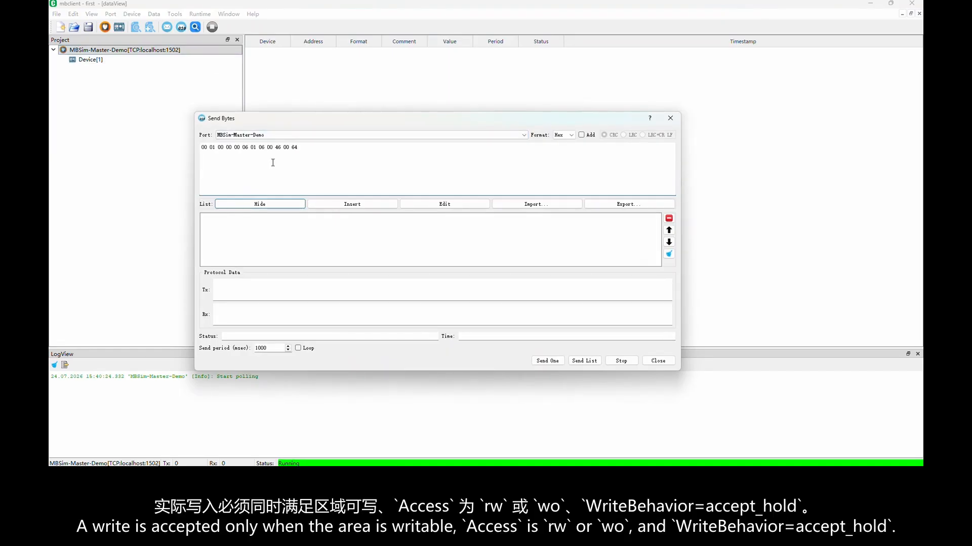
click(734, 480)
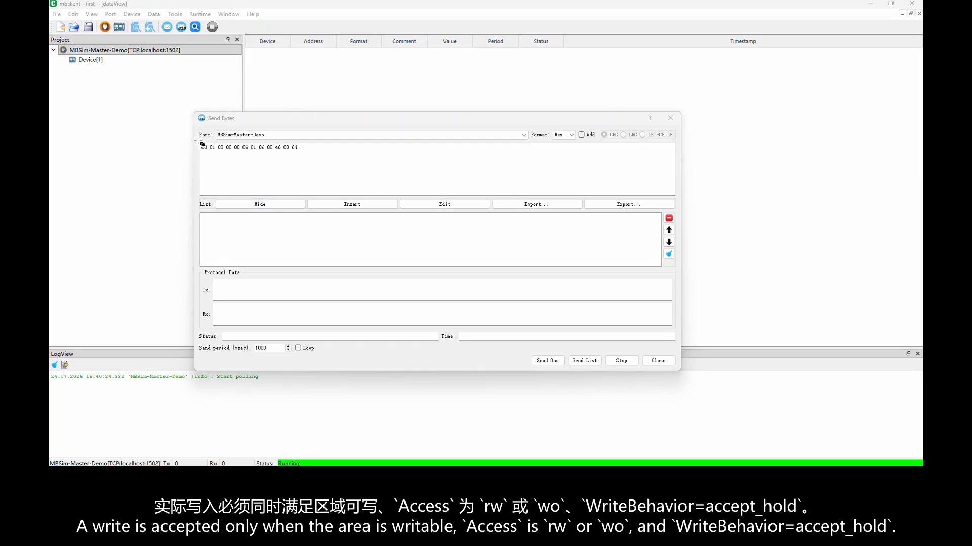
drag(200, 141, 304, 155)
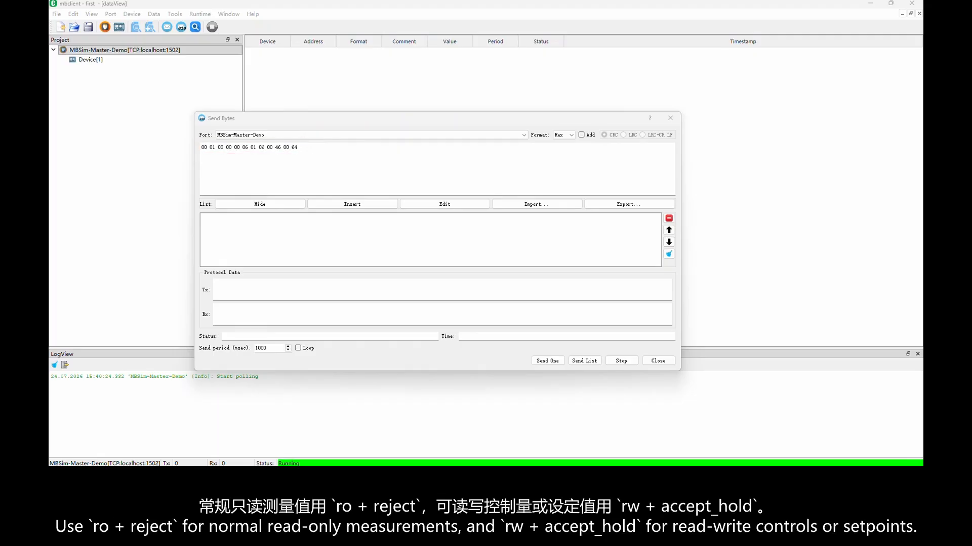
click(376, 205)
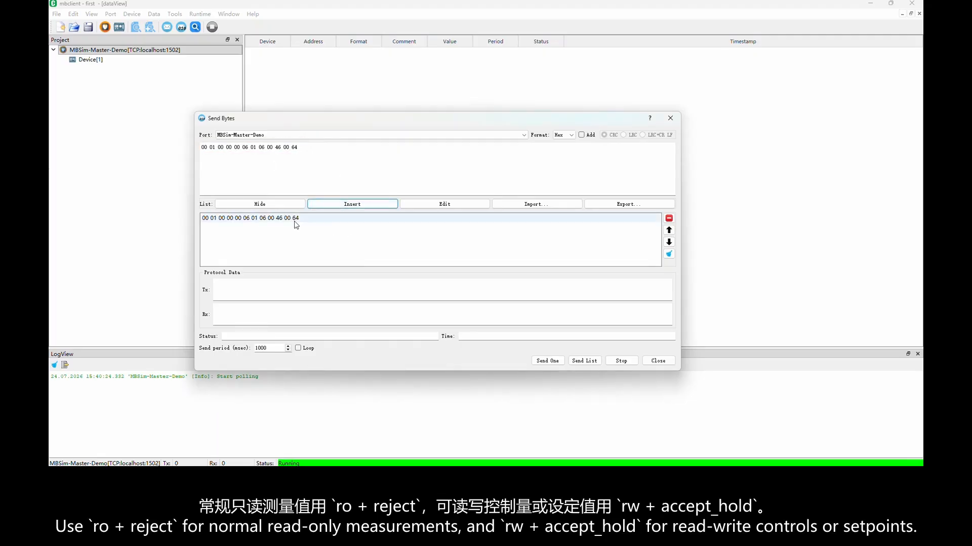
click(547, 361)
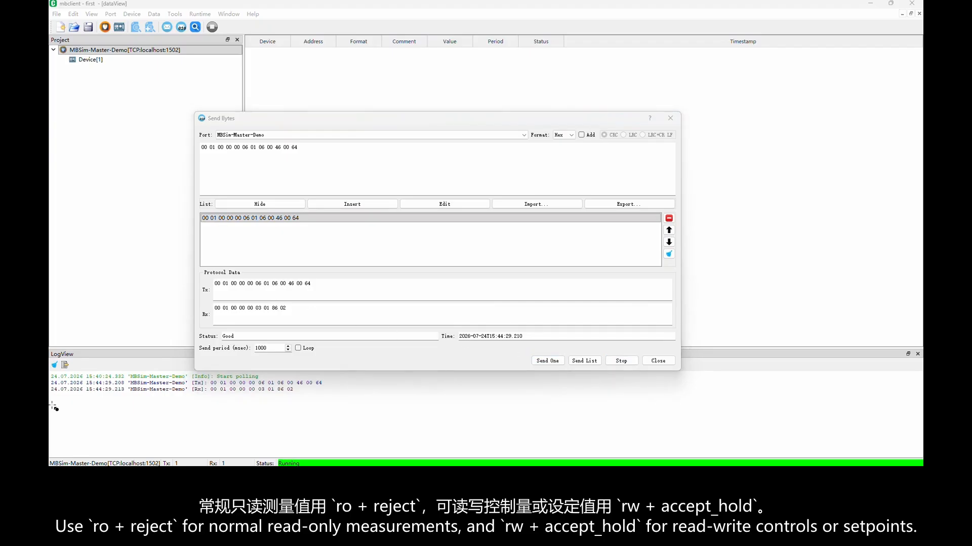
drag(209, 300, 297, 319)
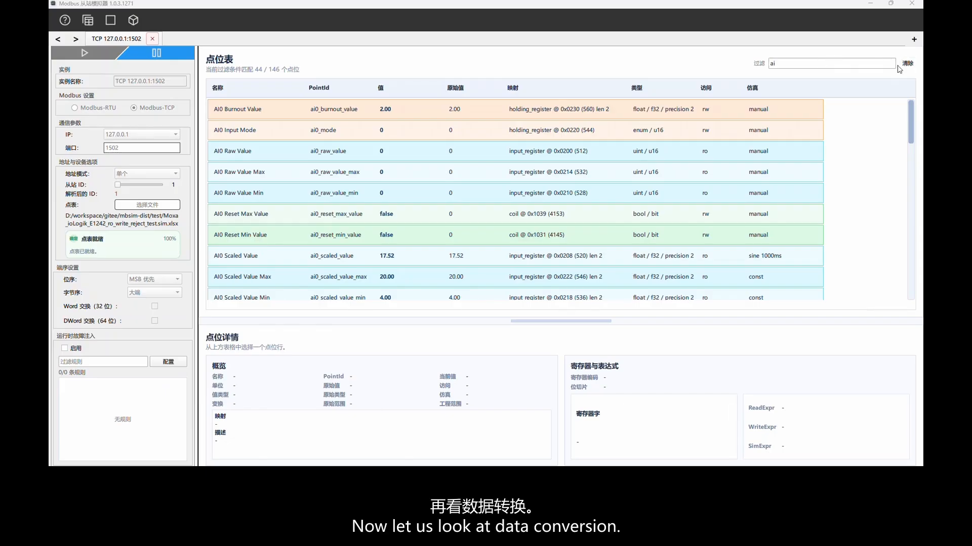
In the simulator, filter the point table by ai0_scaled_value_max and examine the AI0 Scaled Value Max point's details and register words.
click(907, 64)
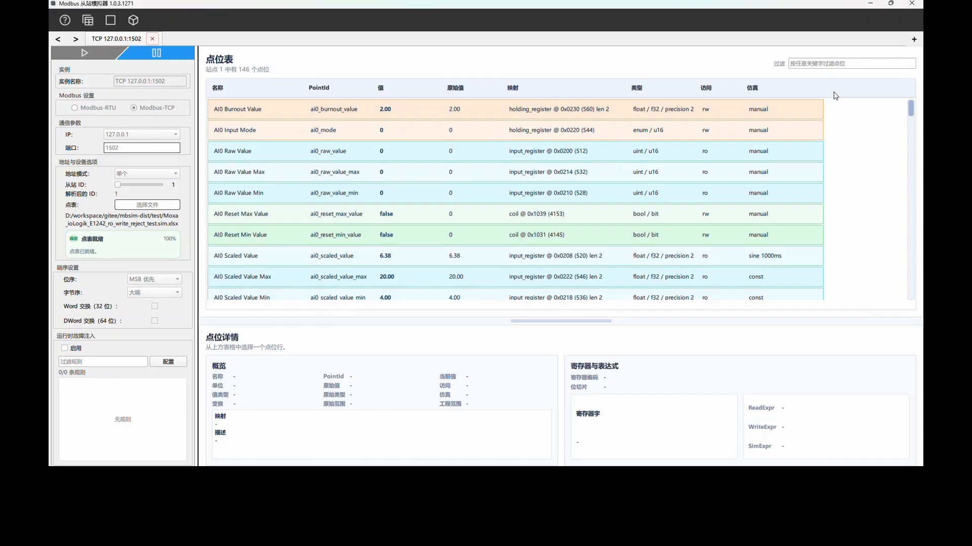
click(808, 63)
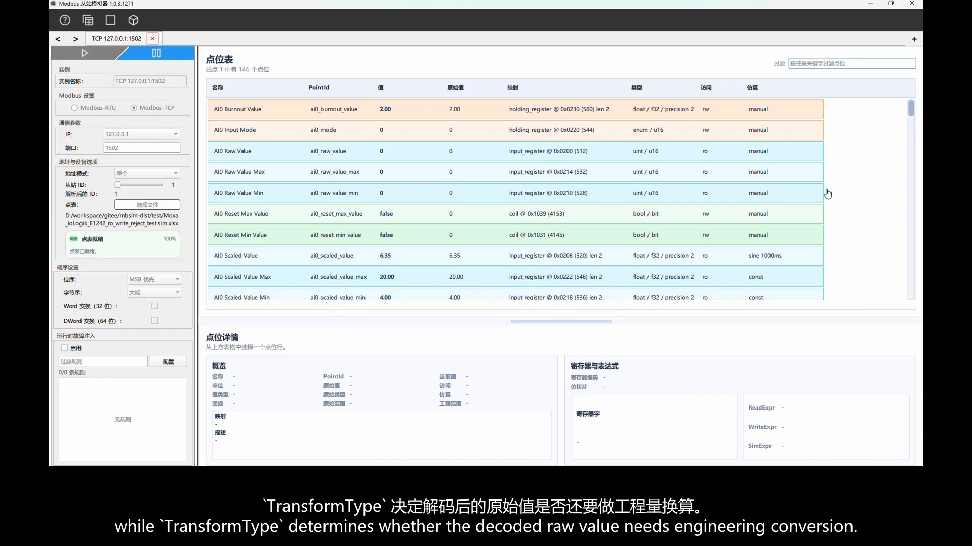
text(ai0)
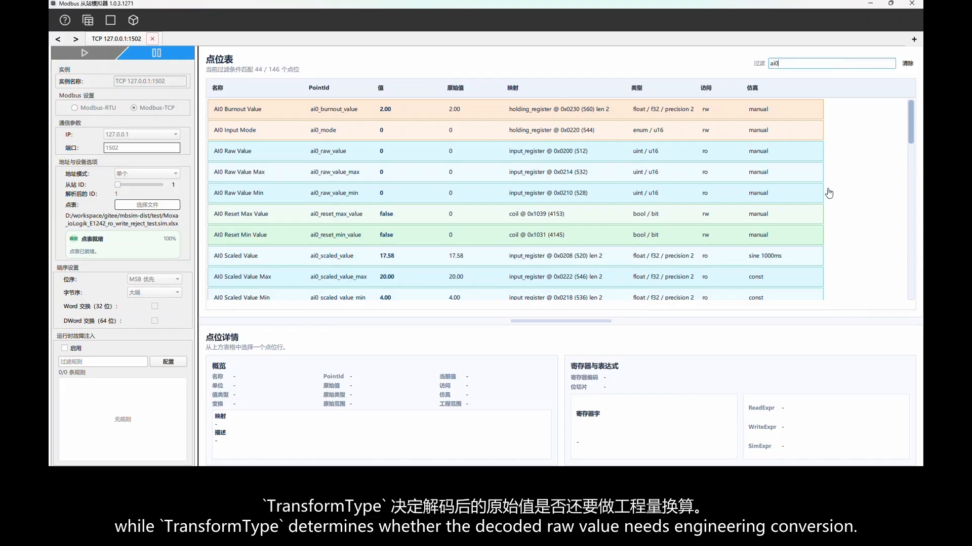
text(_scale)
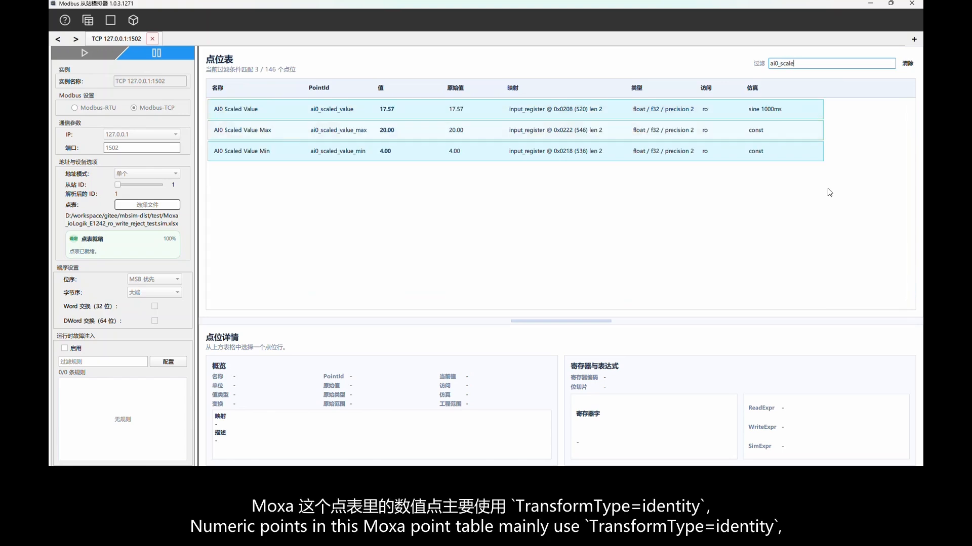
text(d_value_max)
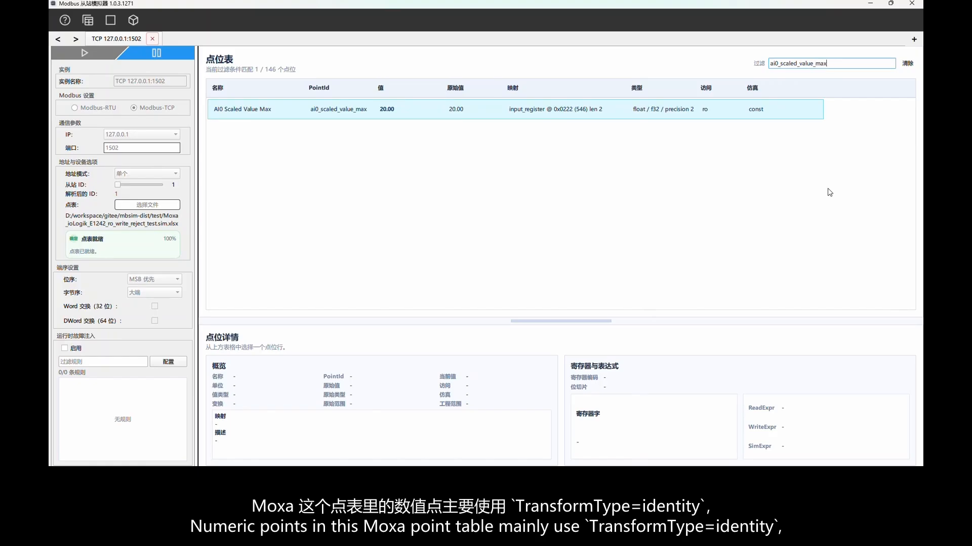
click(492, 114)
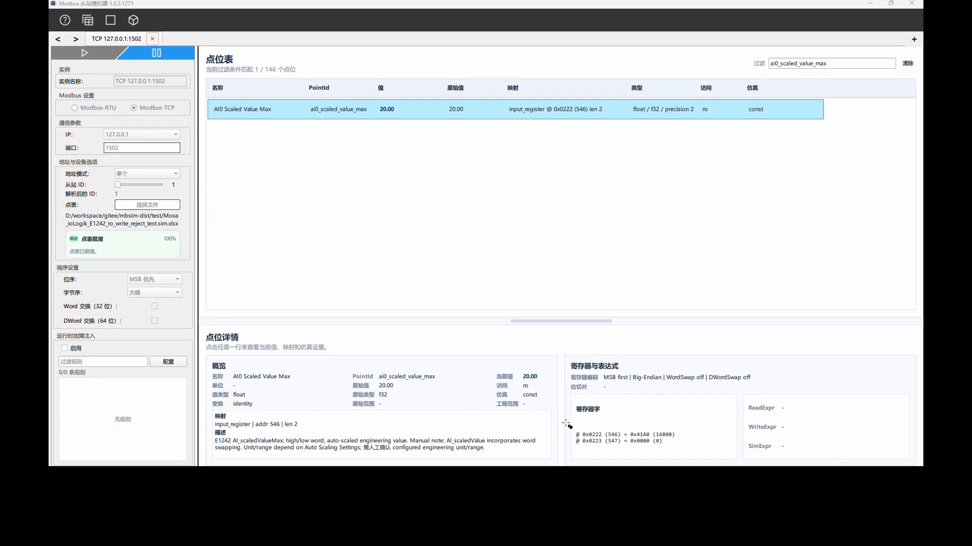
drag(567, 422, 714, 453)
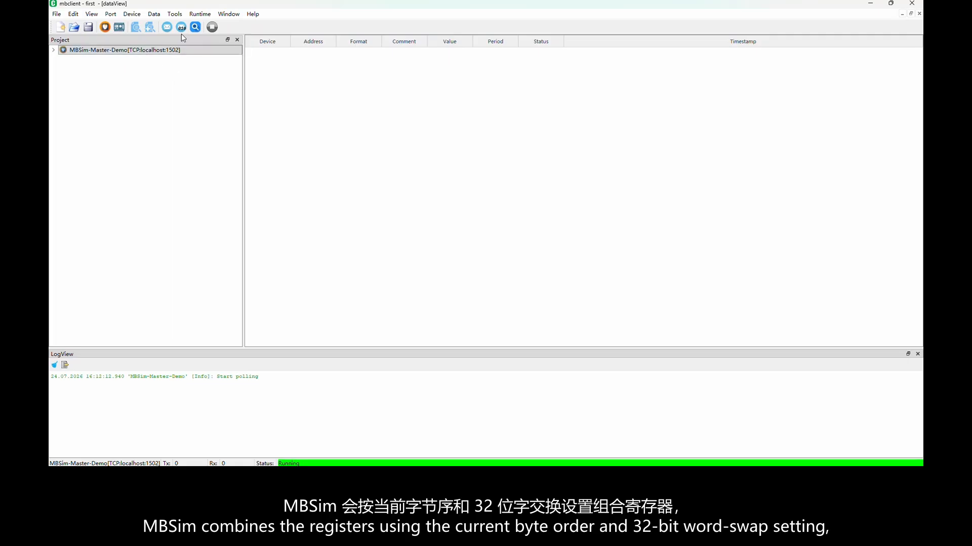
click(181, 26)
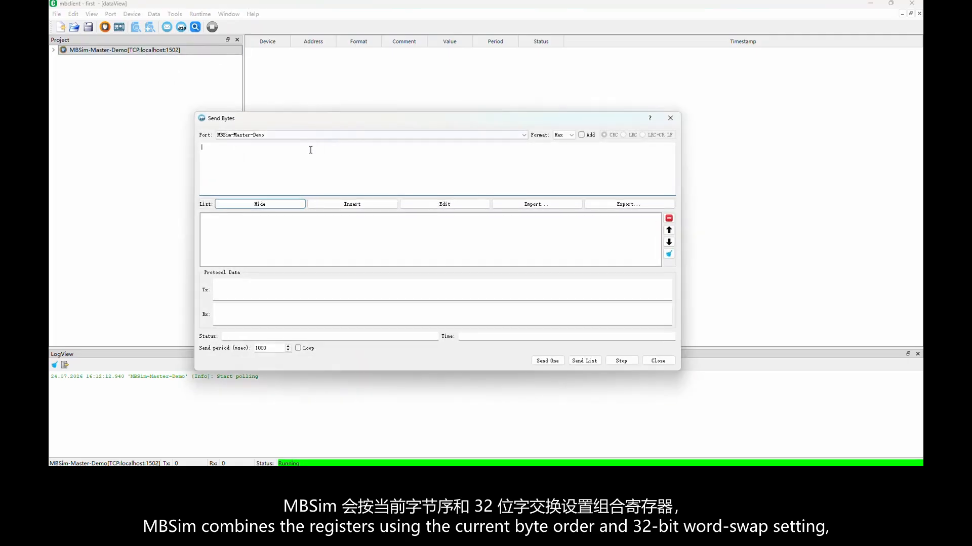
key(ctrl+v)
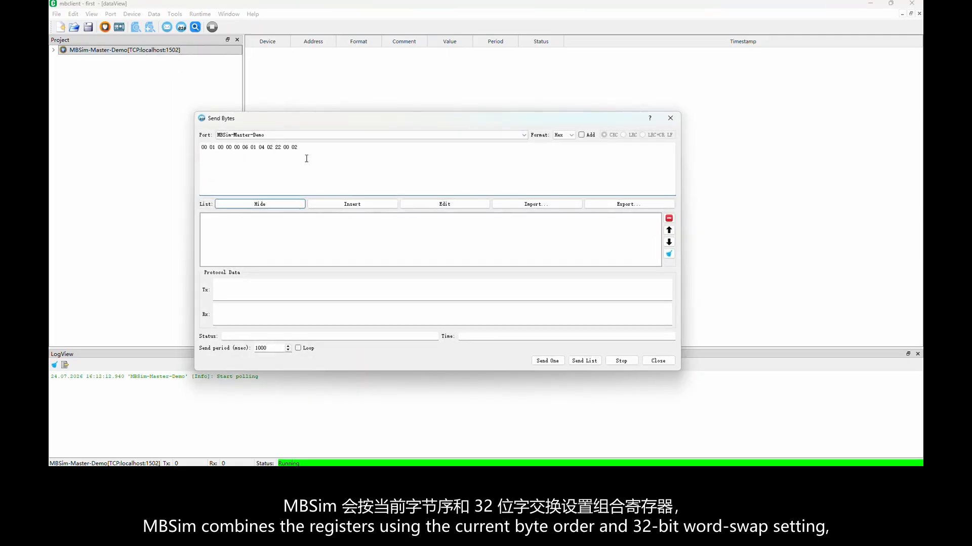
click(349, 204)
click(543, 362)
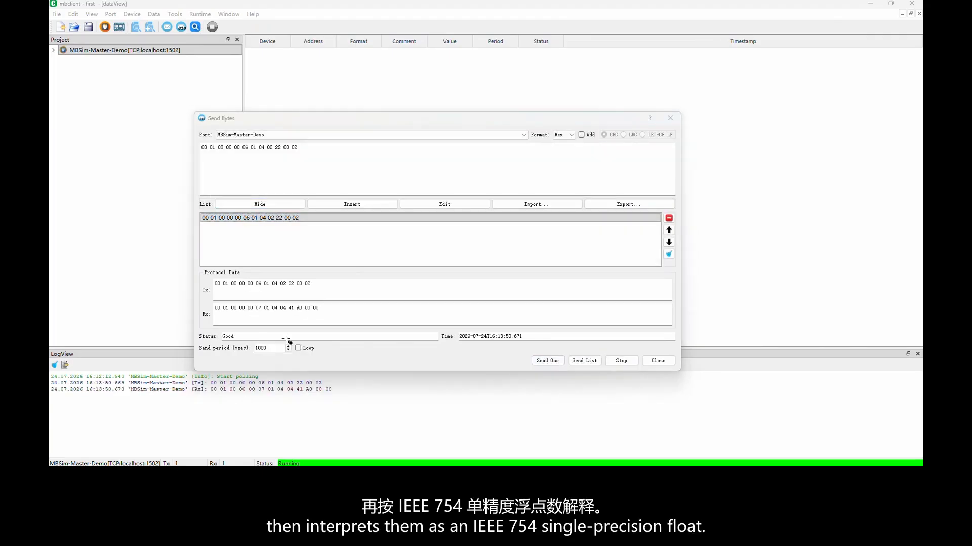
Highlight the response's data bytes and compare them with the AI0 Scaled Value Max register words in the simulator.
drag(207, 299, 338, 319)
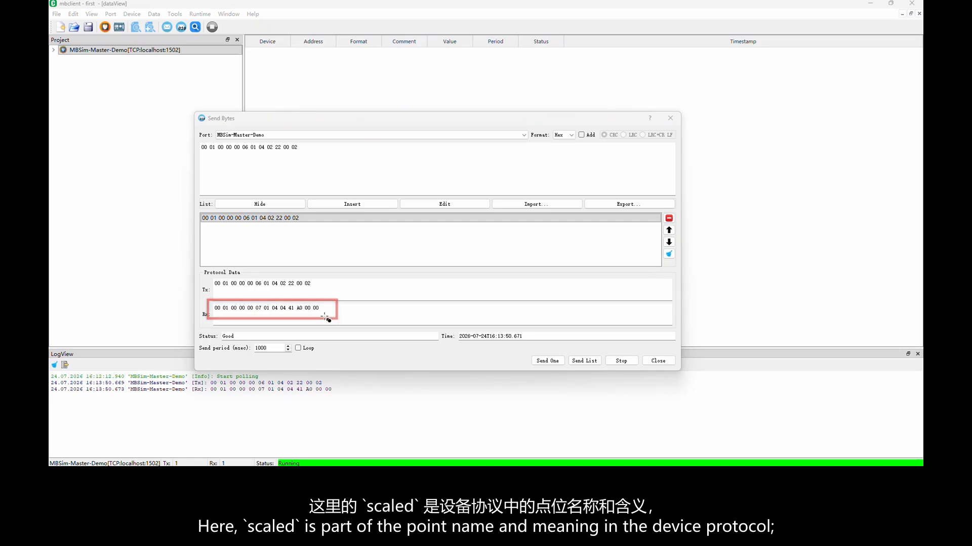
drag(287, 308, 319, 308)
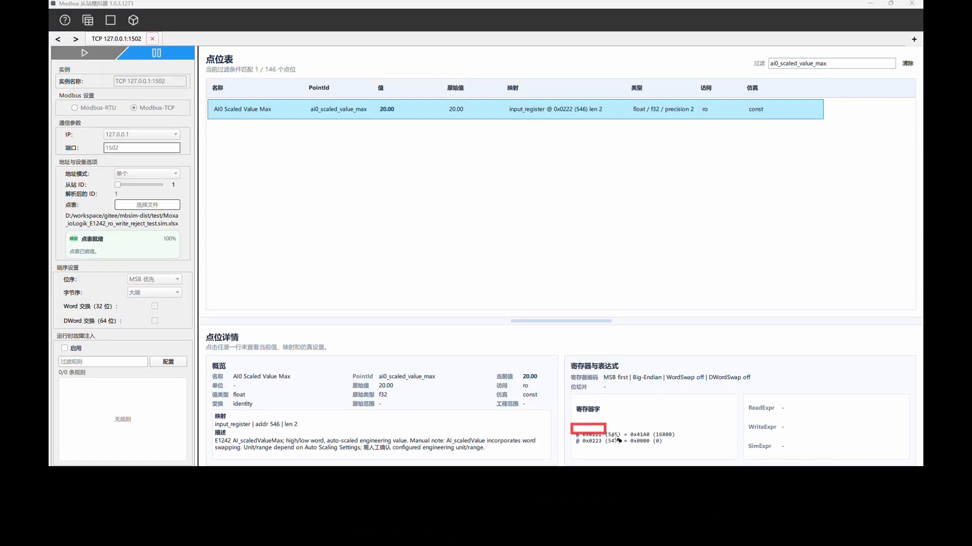
drag(618, 440, 684, 456)
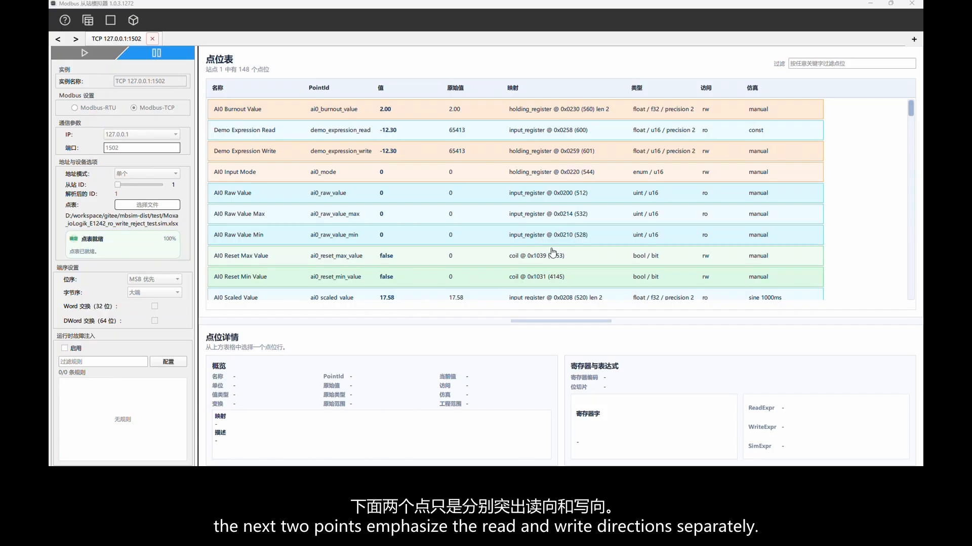
Filter the simulator's point table by demo and examine the Demo Expression Read point's register word and expressions.
click(798, 64)
text(demo)
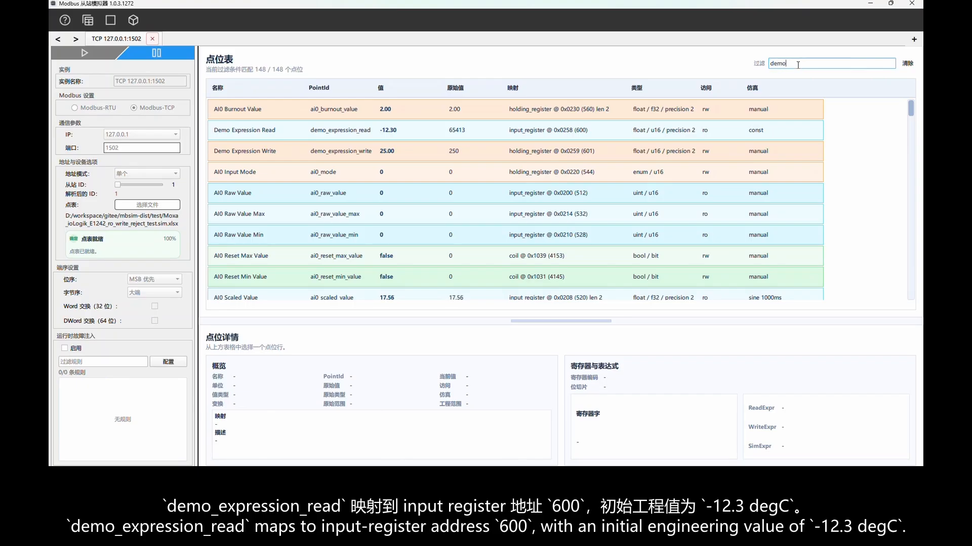
click(471, 111)
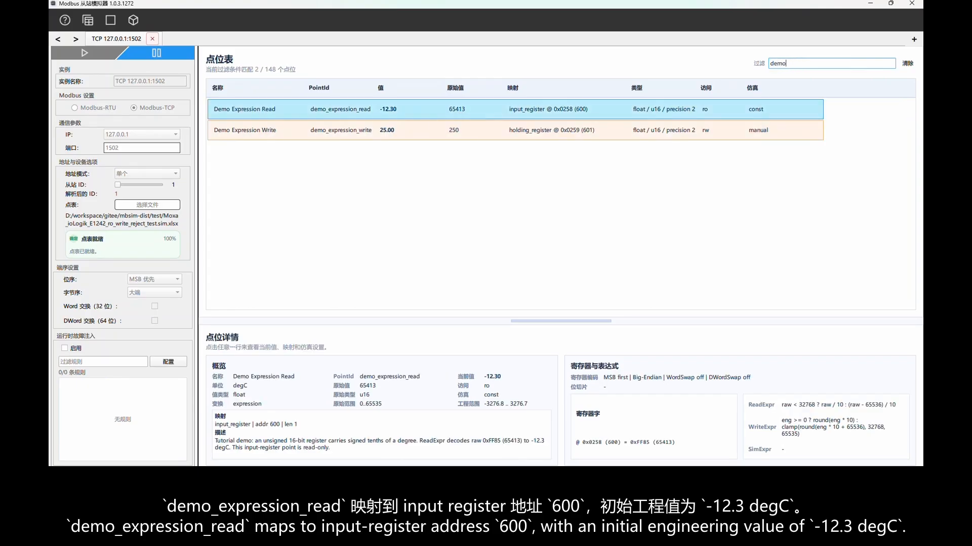
key(ctrl+2)
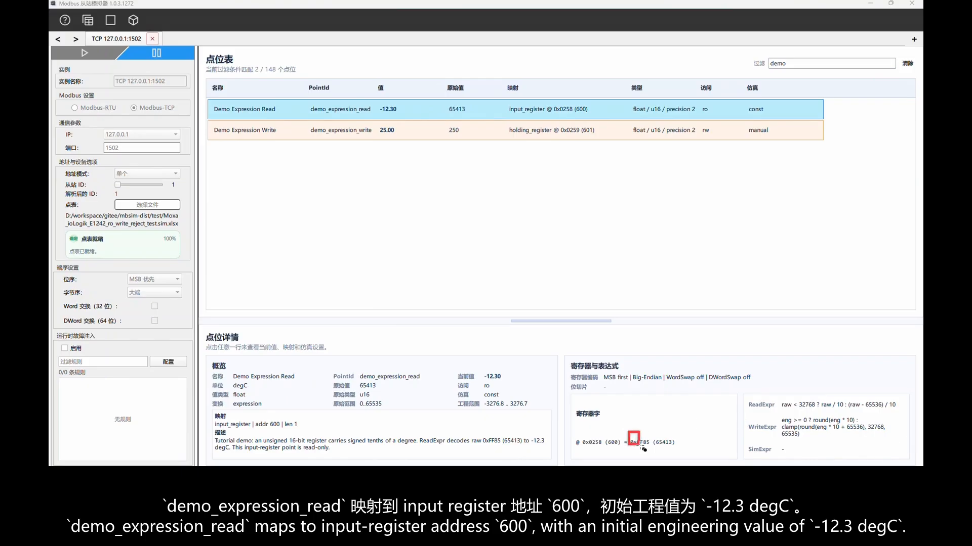
drag(628, 432, 652, 450)
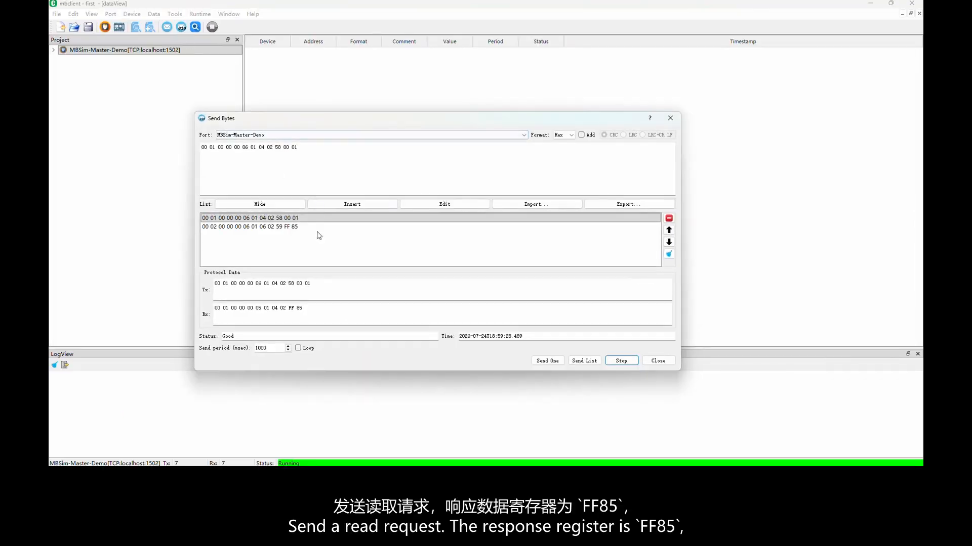
click(317, 219)
click(556, 362)
click(120, 297)
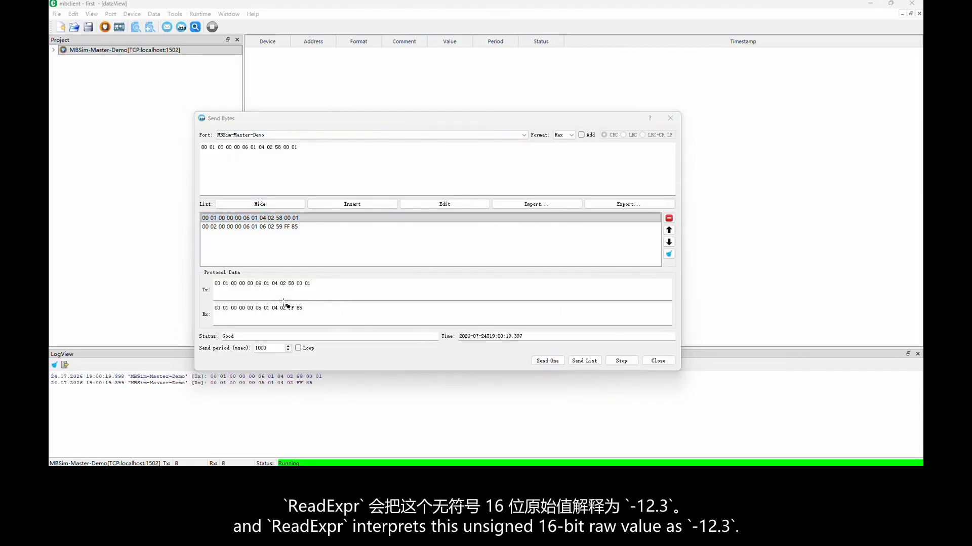
drag(285, 302, 311, 314)
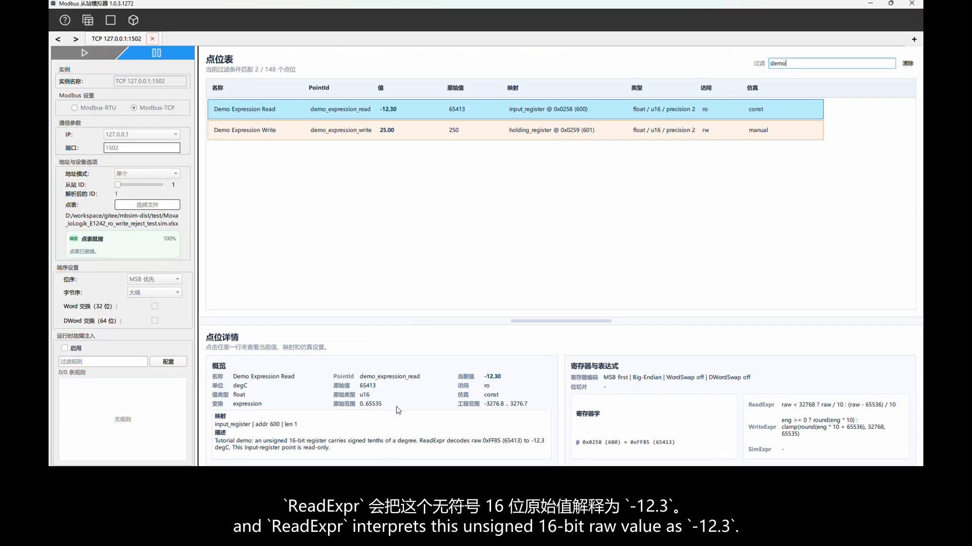
click(400, 132)
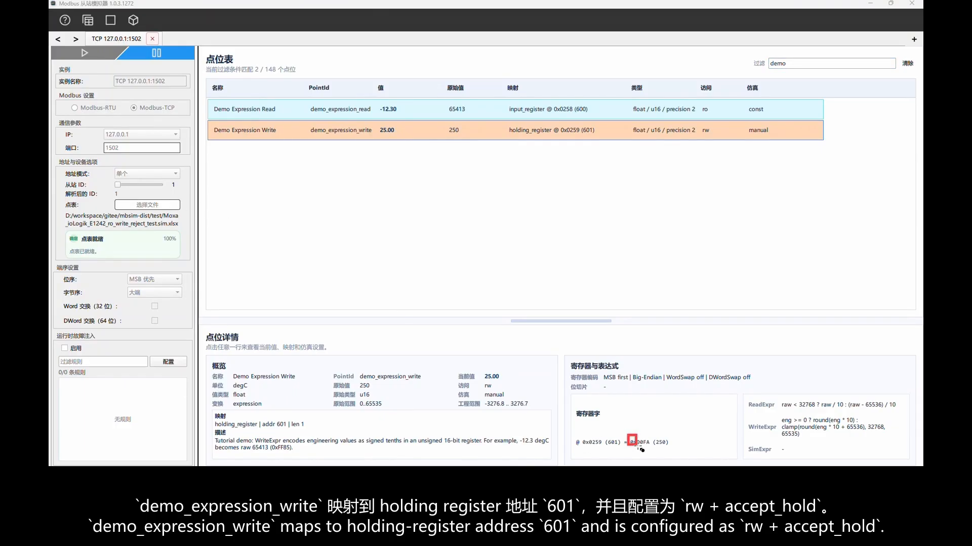
drag(636, 447, 655, 451)
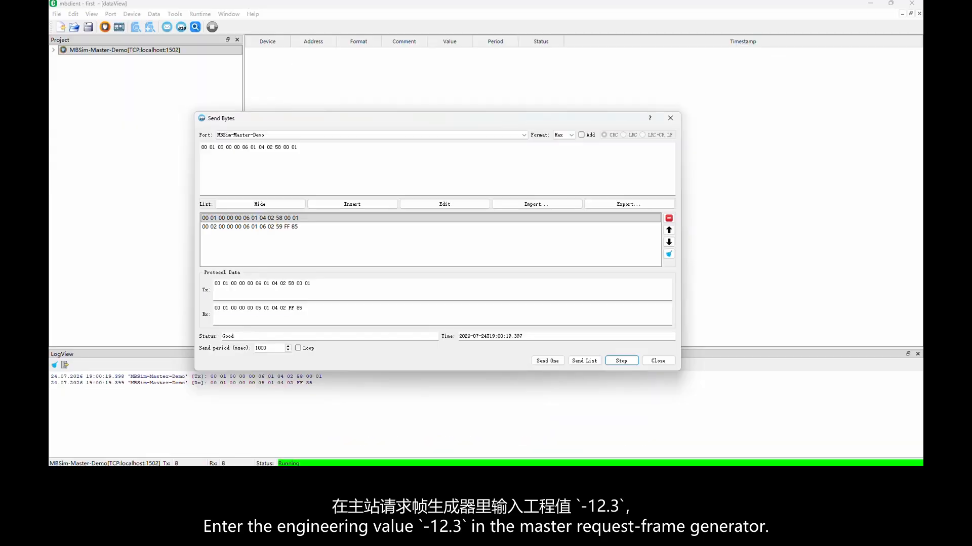
click(284, 228)
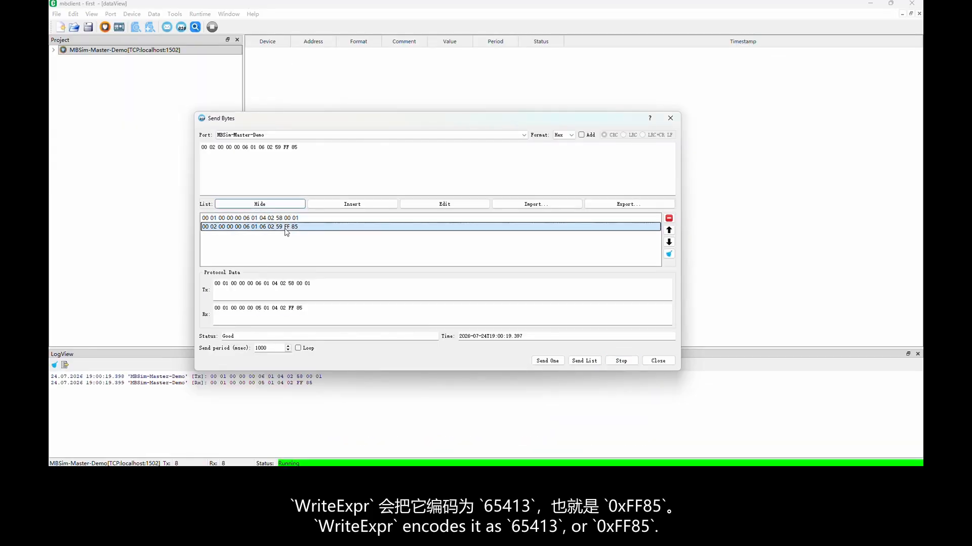
click(551, 362)
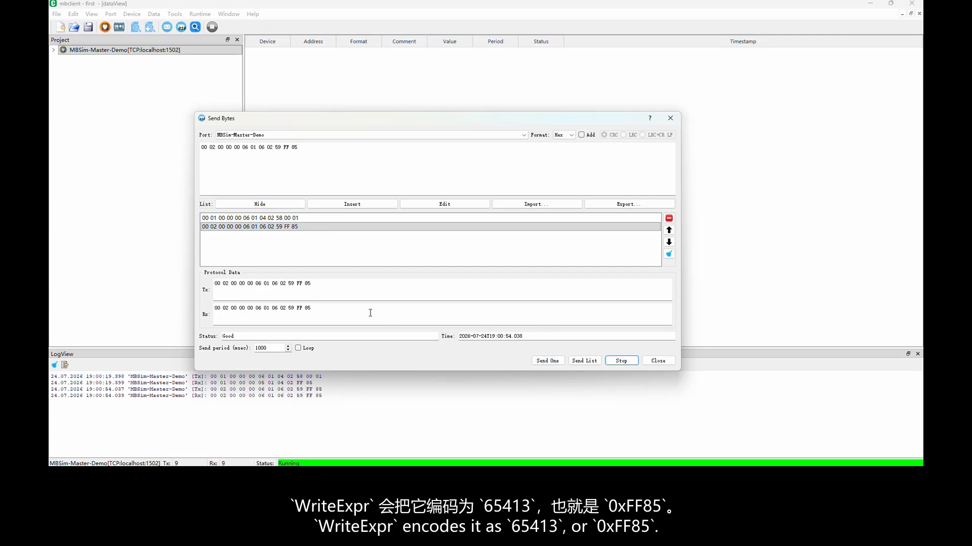
Highlight the FF 85 bytes in the write request and response, and compare them with Demo Expression Write's value and register word in the simulator.
key(ctrl+2)
drag(292, 276, 320, 316)
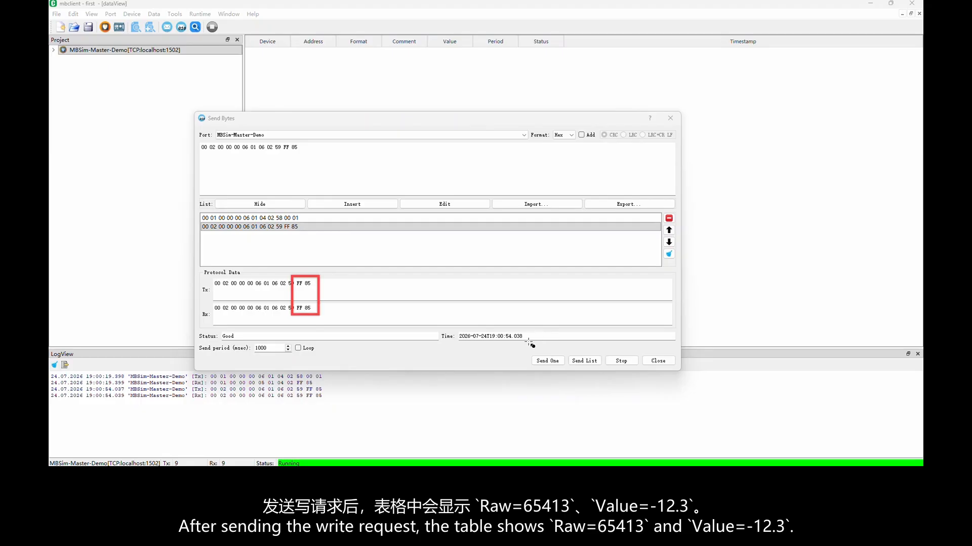
drag(372, 117, 405, 142)
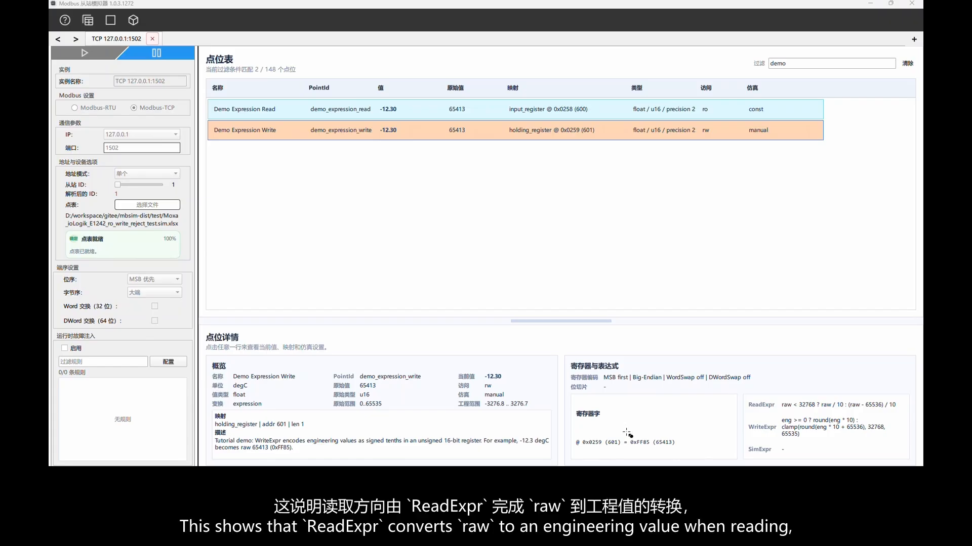
drag(627, 431, 658, 455)
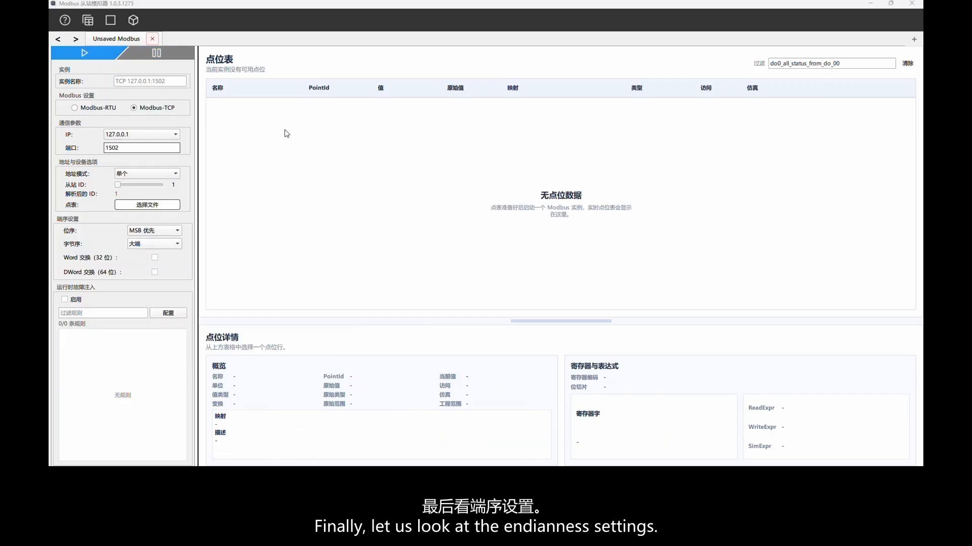
Set up the unsaved instance as Bit-MSB with the point table Moxa_ioLogik_E1242_ro_write_reject_test.sim.xlsx, and start it.
click(150, 80)
text(Bit-MSB)
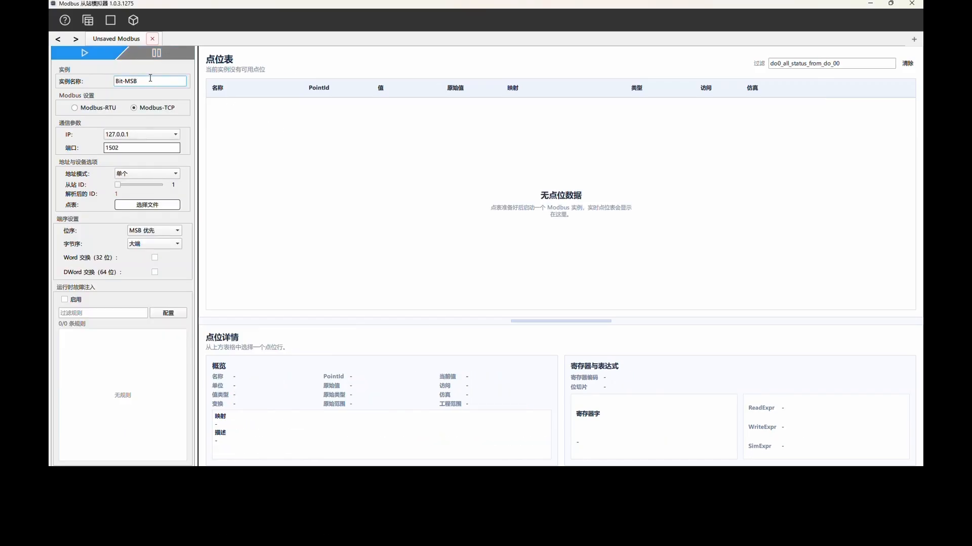
click(141, 205)
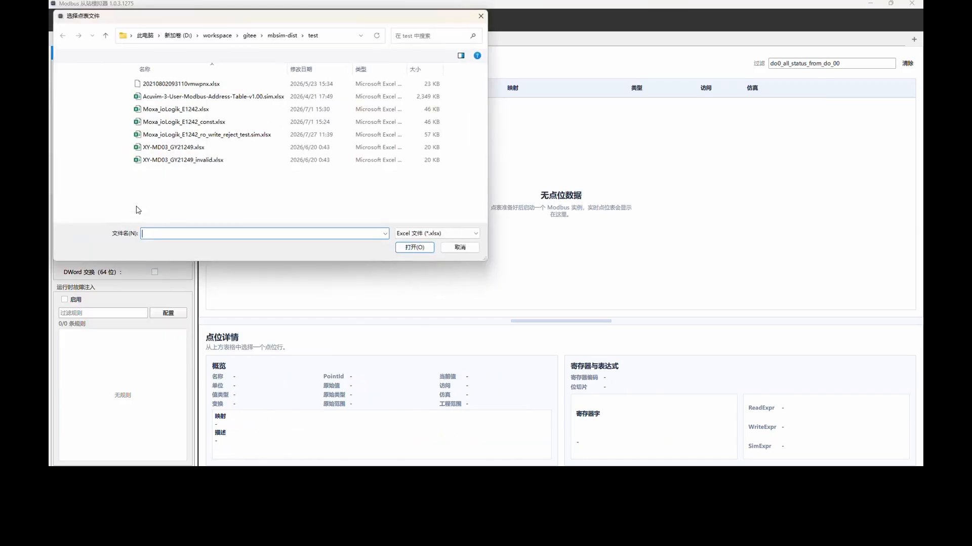
click(202, 135)
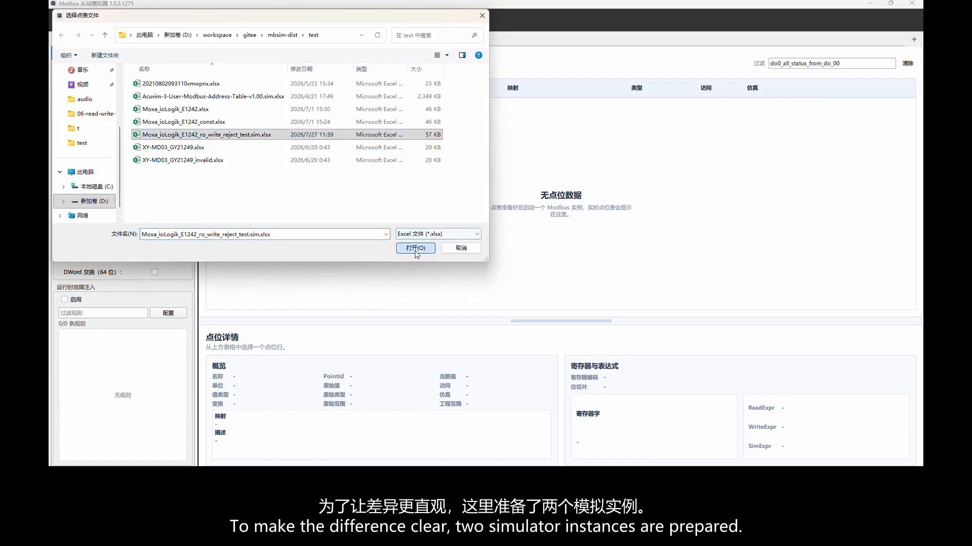
click(415, 247)
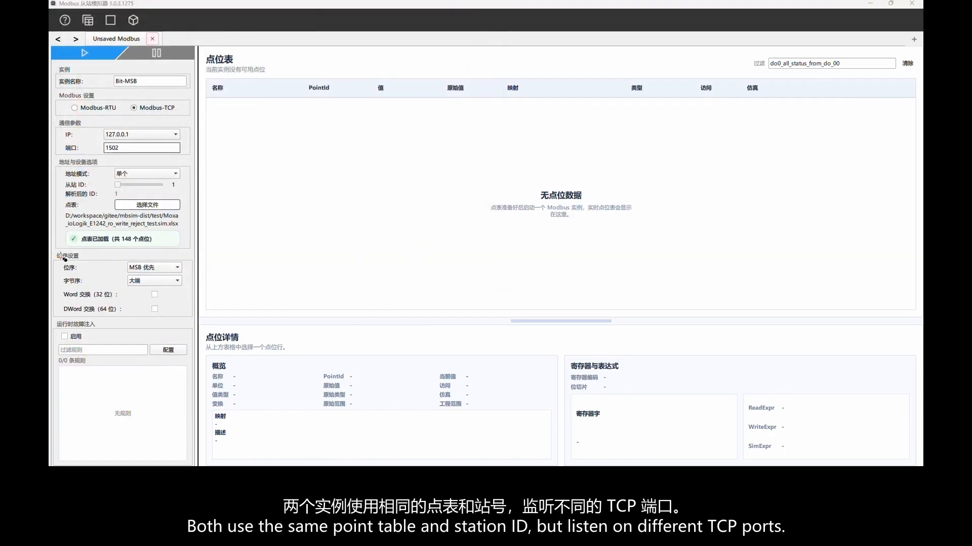
mouse_move(53, 260)
mouse_down()
mouse_move(197, 268)
mouse_move(198, 278)
mouse_up()
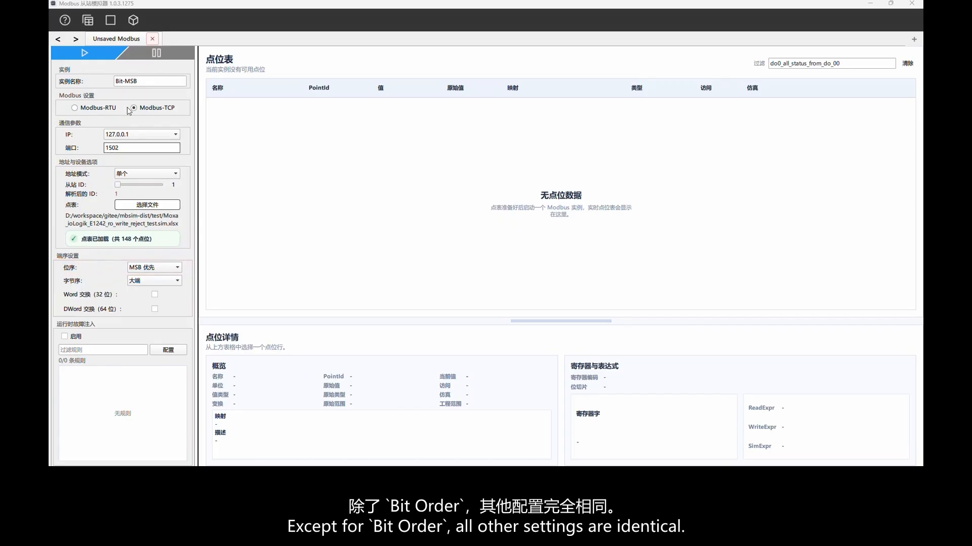
click(86, 55)
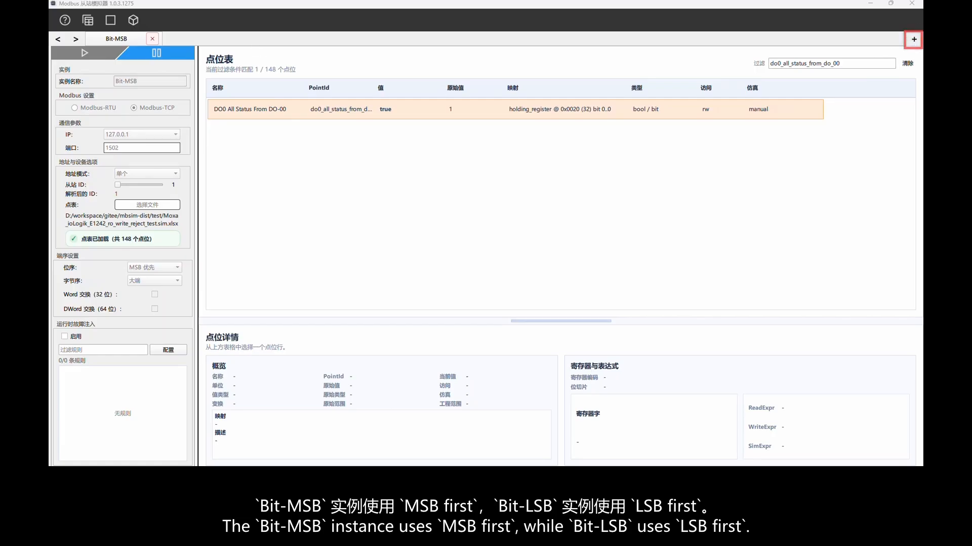
Add a second Modbus-TCP simulator instance named Bit-LSB on port 2502.
click(914, 39)
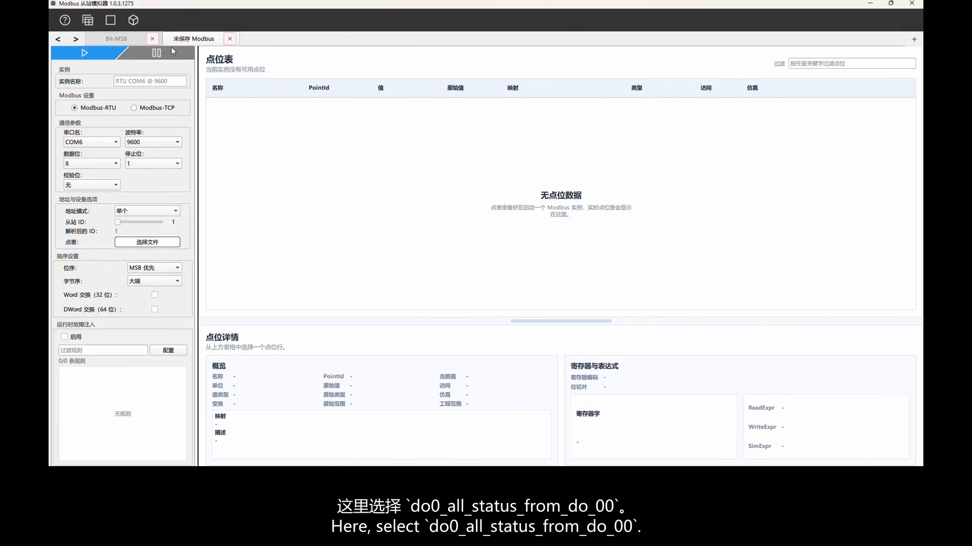
click(141, 108)
text(Bit-MSB)
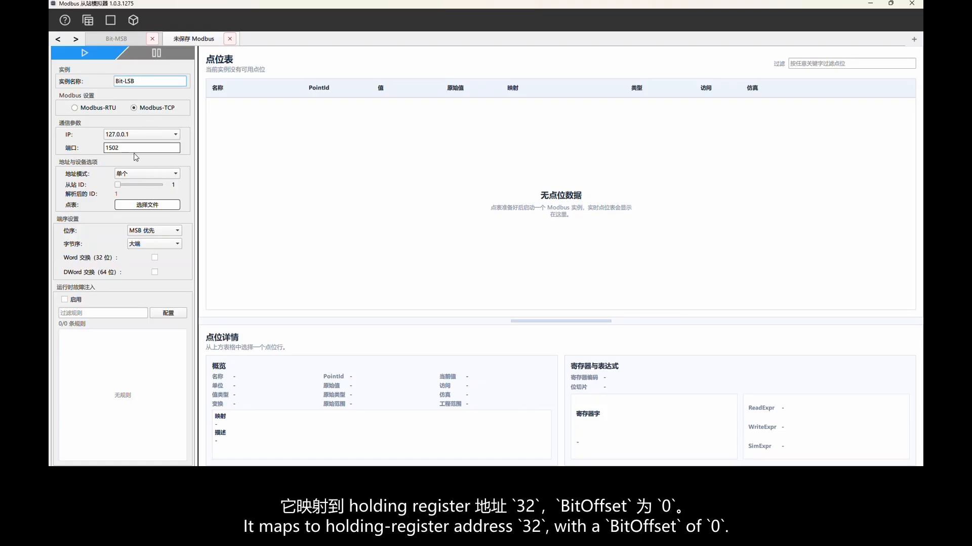
click(106, 147)
key(BackSpace)
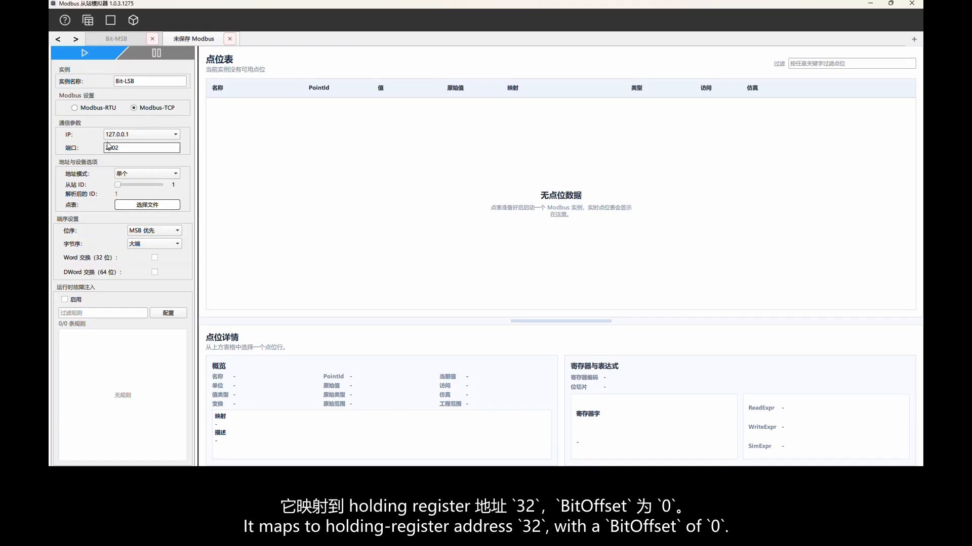
Load the point table Moxa_ioLogik_E1242_ro_write_reject_test.sim.xlsx into the Bit-LSB instance.
click(146, 203)
click(213, 134)
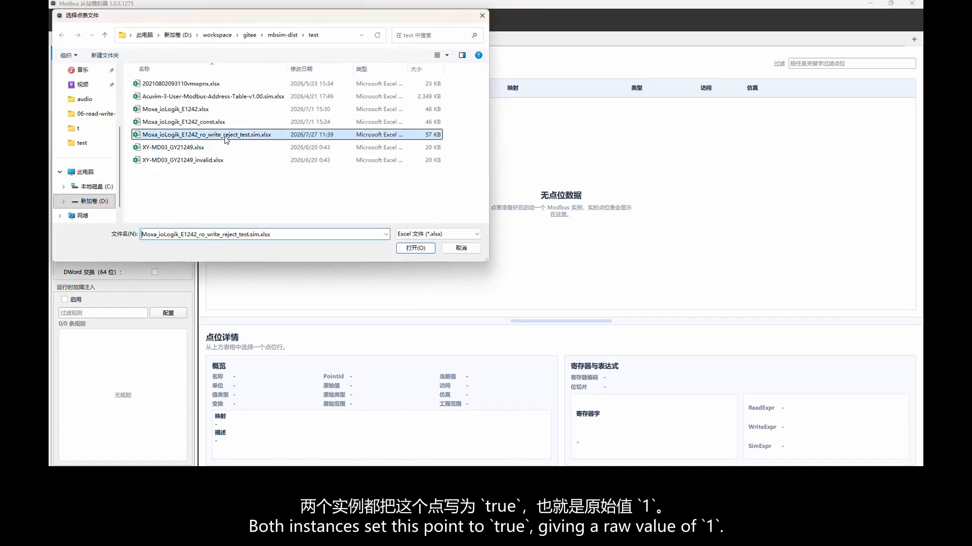
click(406, 249)
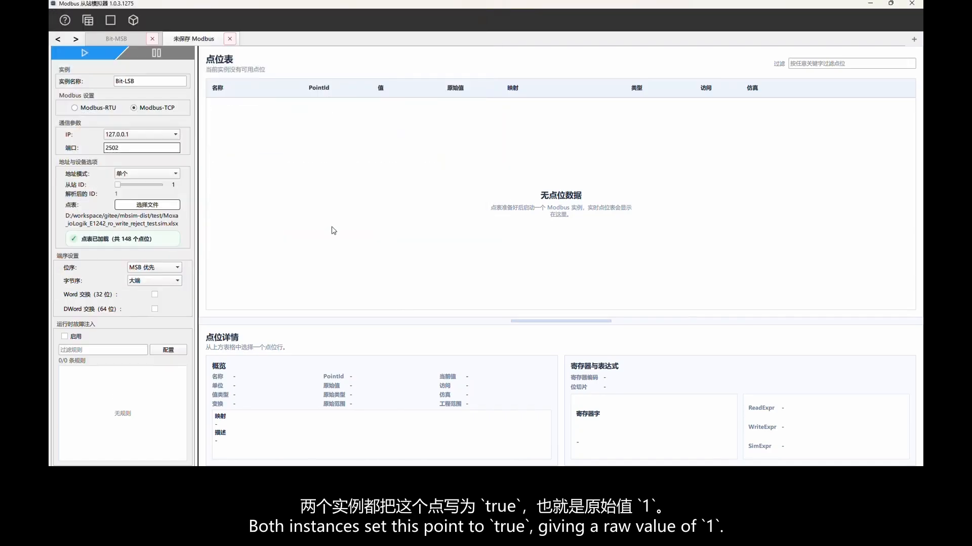
Set the Bit-LSB instance's bit order to LSB first and start the instance.
click(152, 267)
click(147, 282)
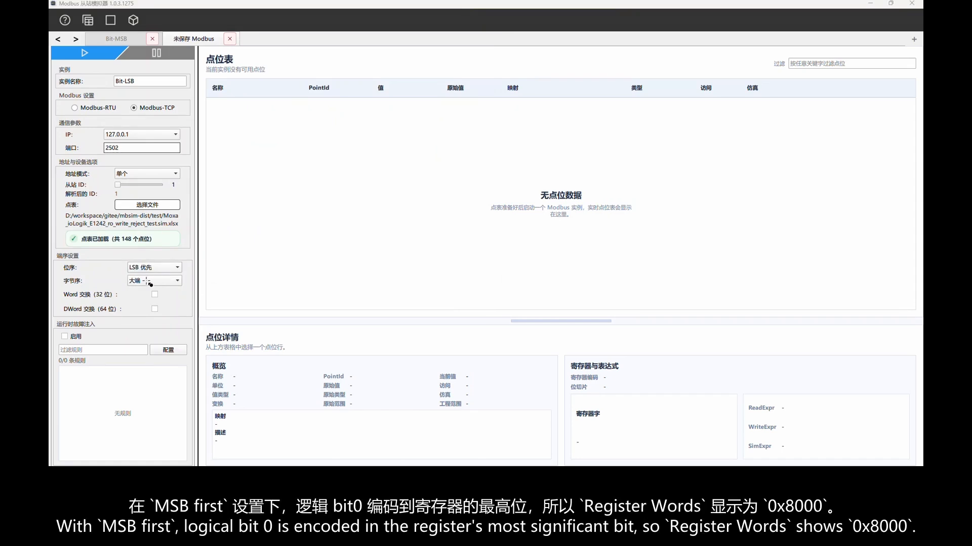
drag(56, 260, 194, 277)
click(93, 54)
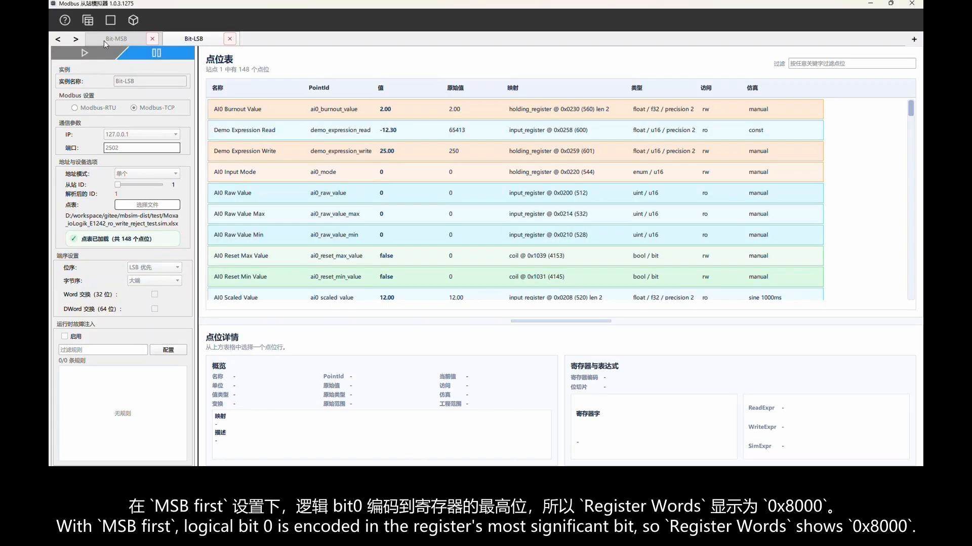
Copy the filter text do0_all_status_from_do_00 from the Bit-MSB instance to the Bit-LSB instance and return to Bit-MSB.
click(105, 41)
drag(842, 63, 761, 65)
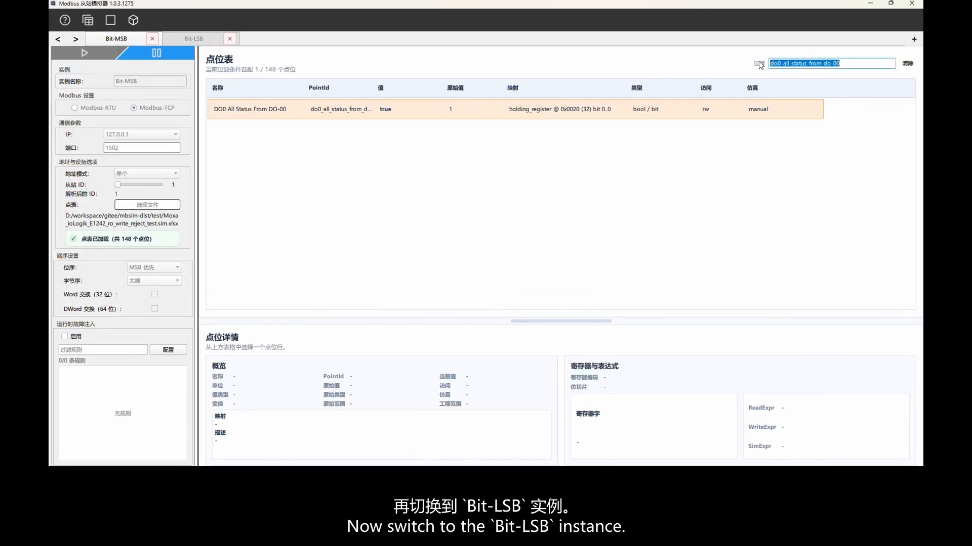
click(199, 41)
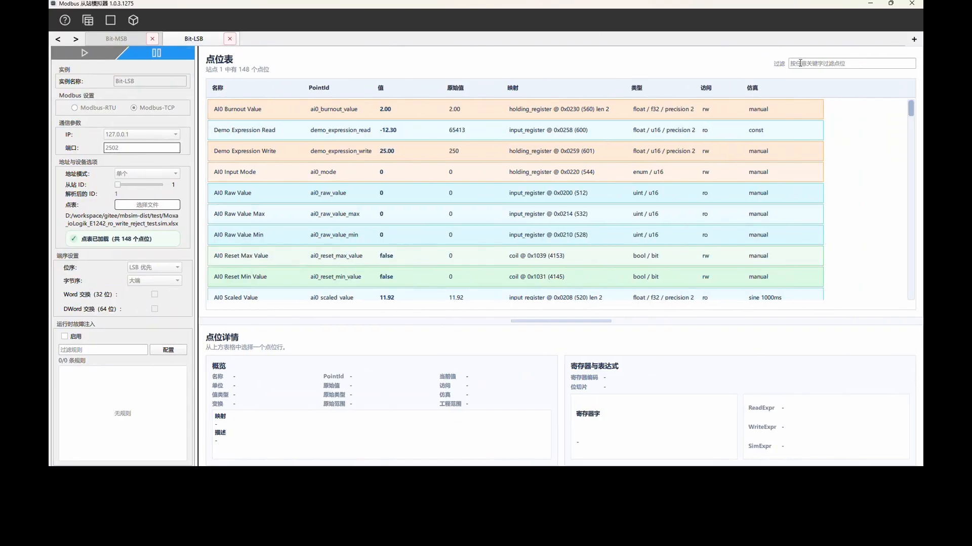
click(120, 41)
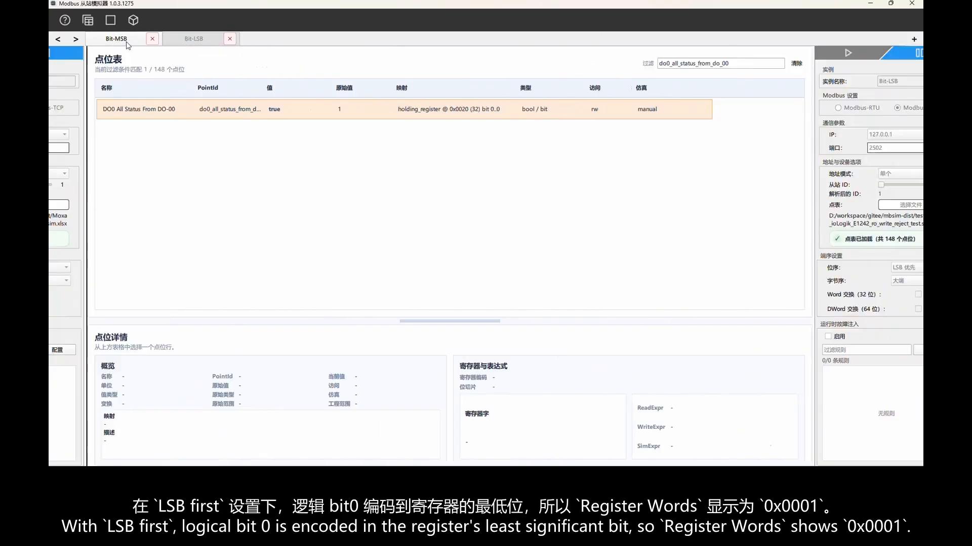
Select the DO0 All Status From DO-00 point in Bit-MSB and convert hex 8000 to binary in the Windows Calculator.
click(419, 112)
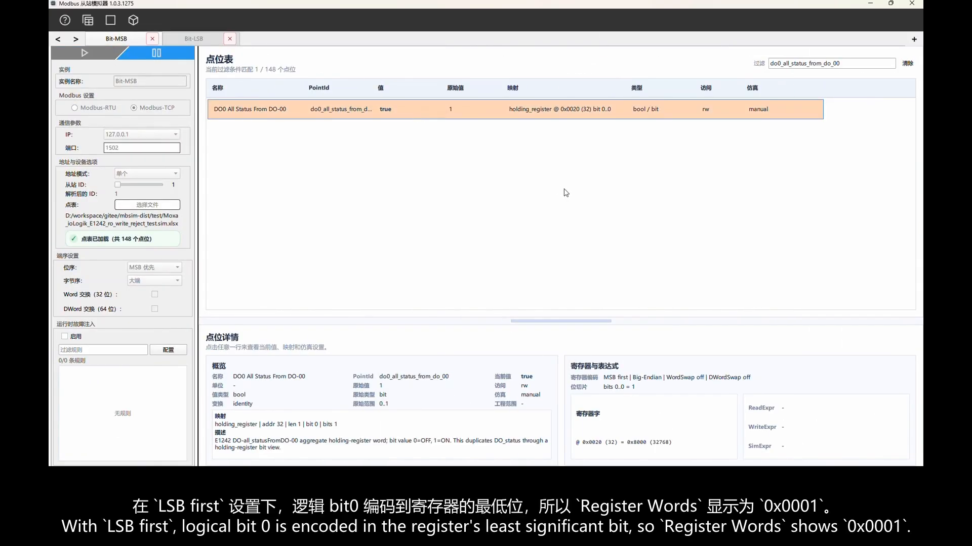
click(331, 479)
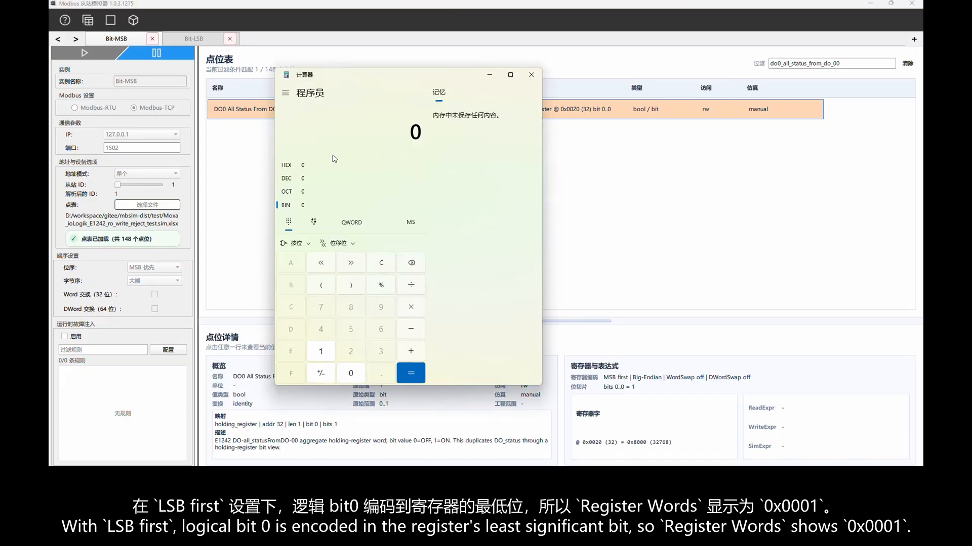
click(320, 178)
click(308, 167)
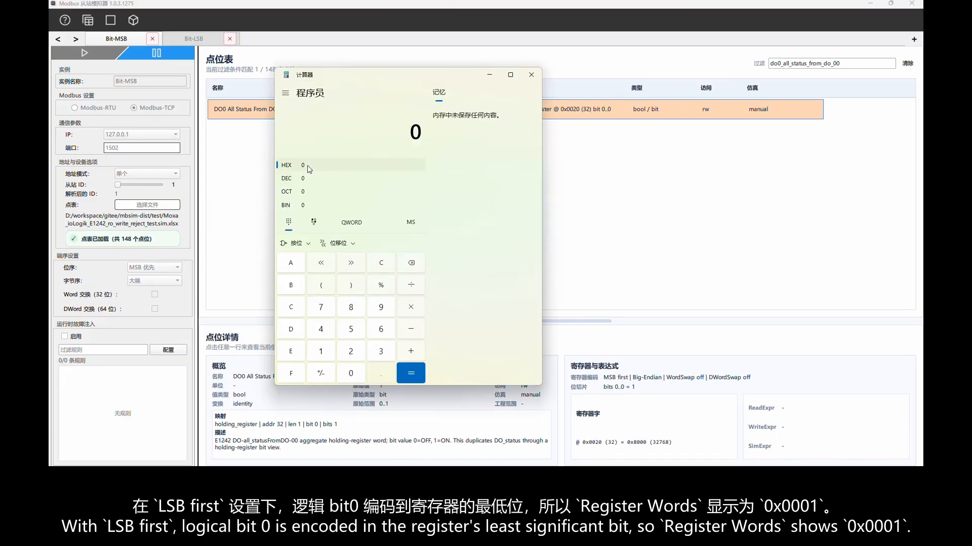
text(8000)
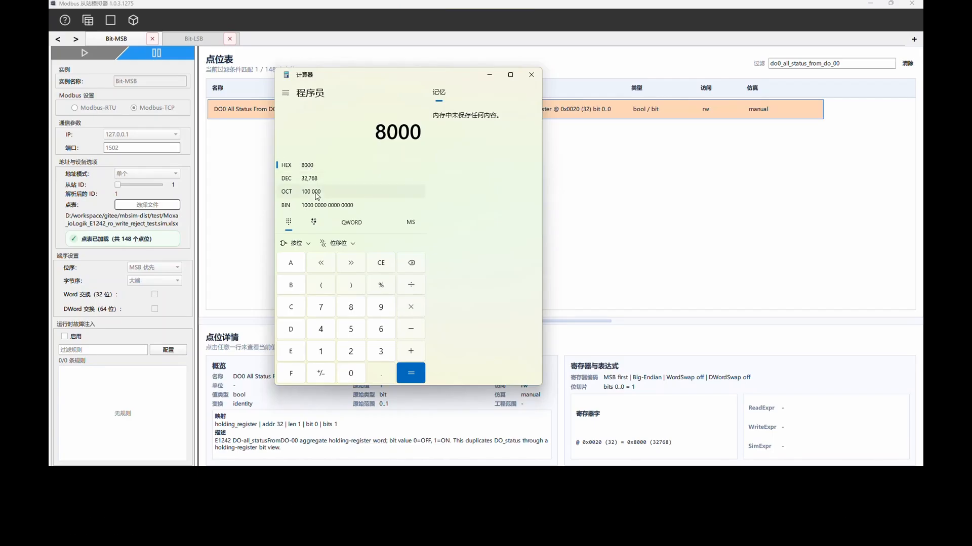
click(320, 205)
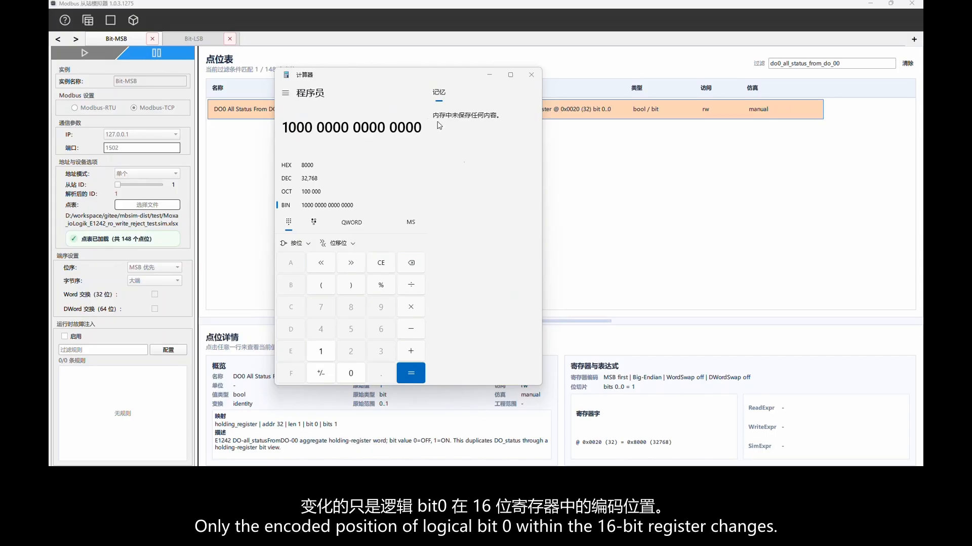
Select the same DO0 status point in the Bit-LSB instance and convert hex 1 to binary in the Calculator.
click(193, 39)
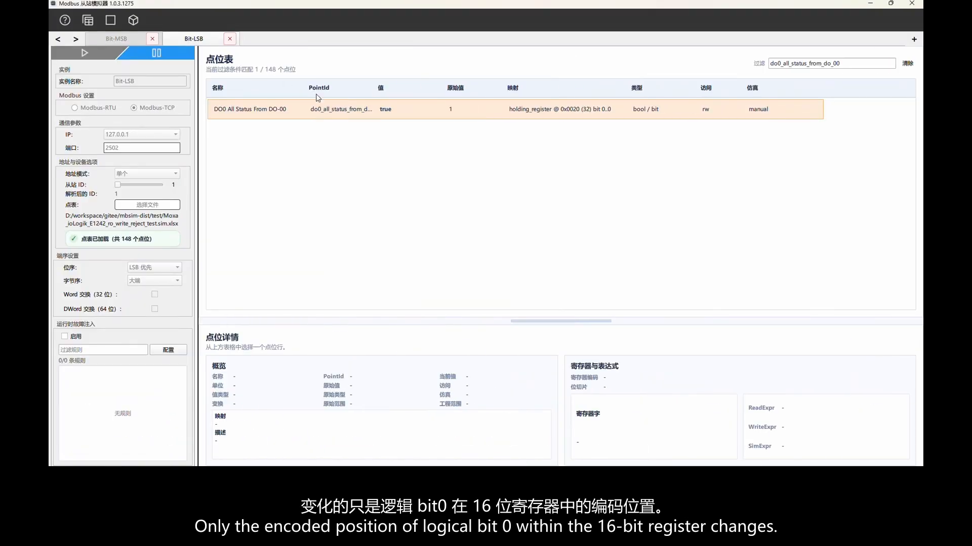
click(335, 110)
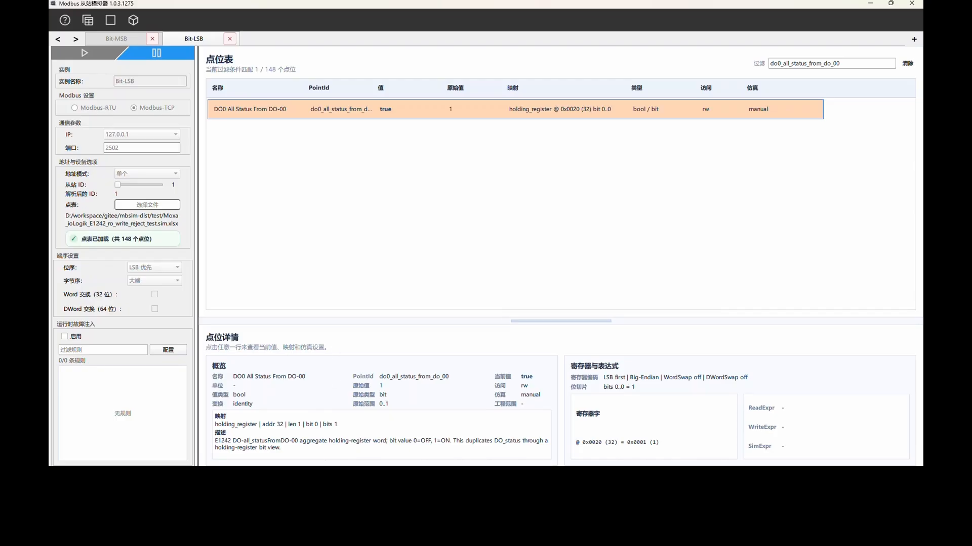
key(alt+Tab)
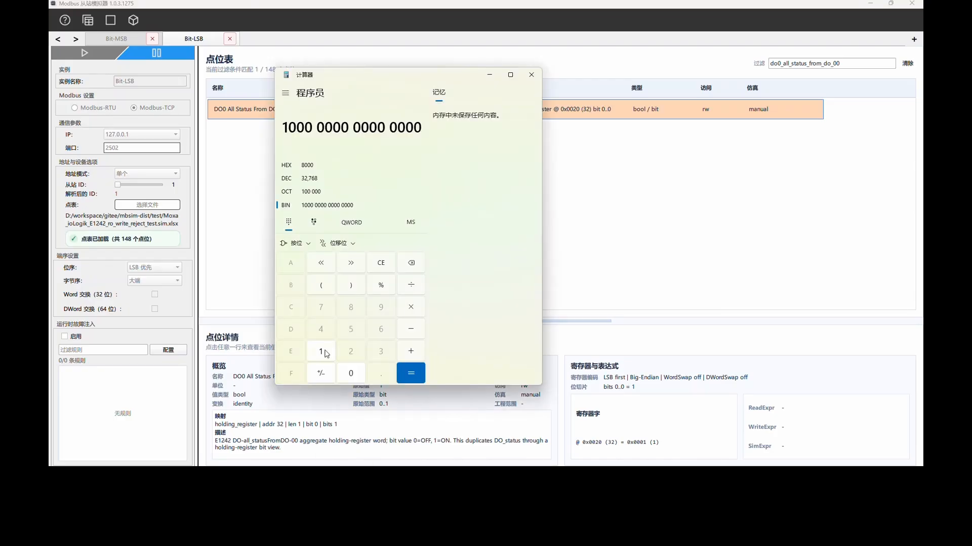
click(297, 167)
key(Escape)
key(1)
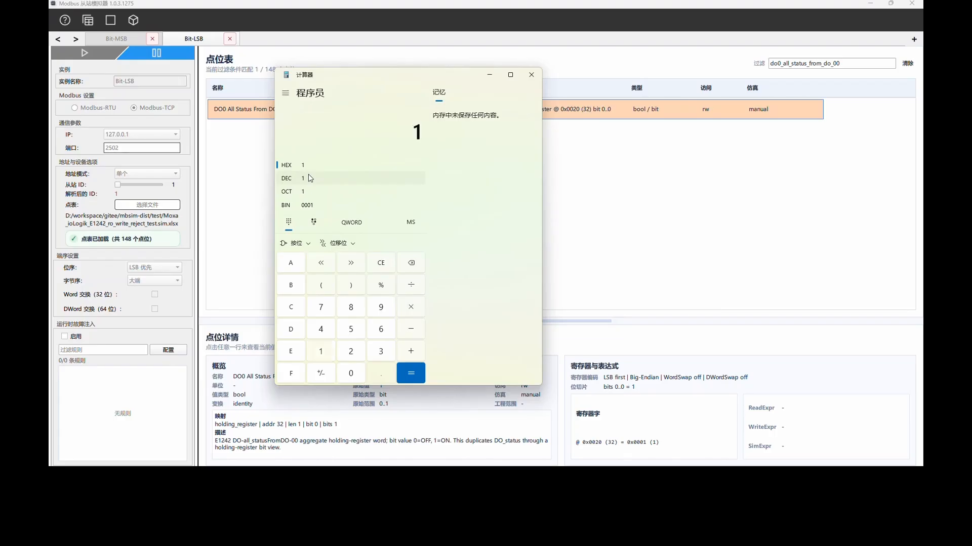
click(308, 206)
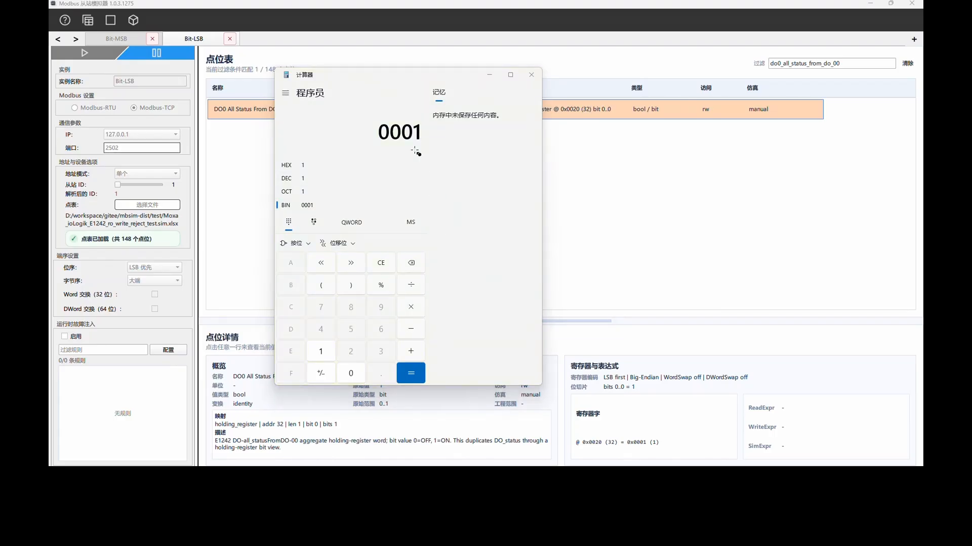
drag(408, 120, 427, 145)
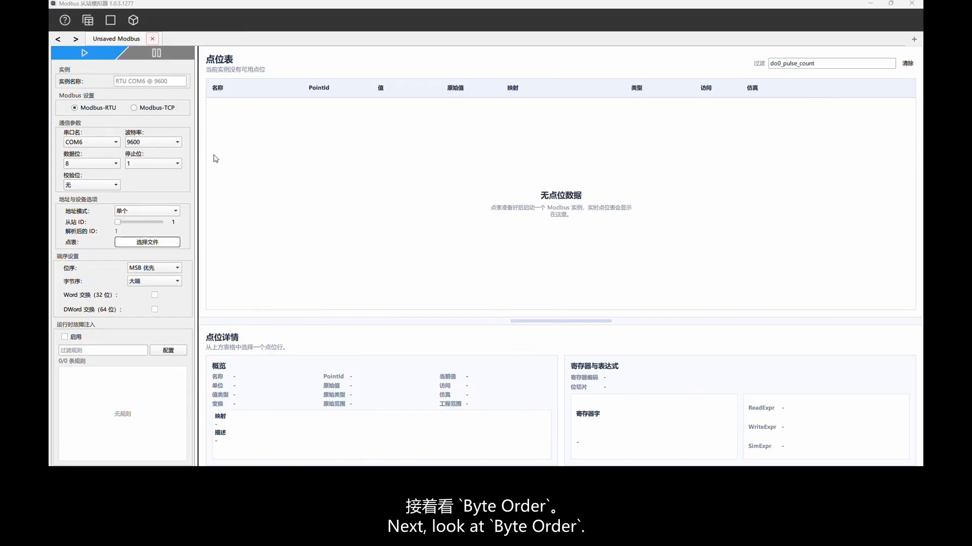
Name the new Modbus-TCP instance Byte-BE and load the point table Moxa_ioLogik_E1242_ro_write_reject_test.sim.xlsx.
click(137, 81)
text(Byte-BE)
click(139, 205)
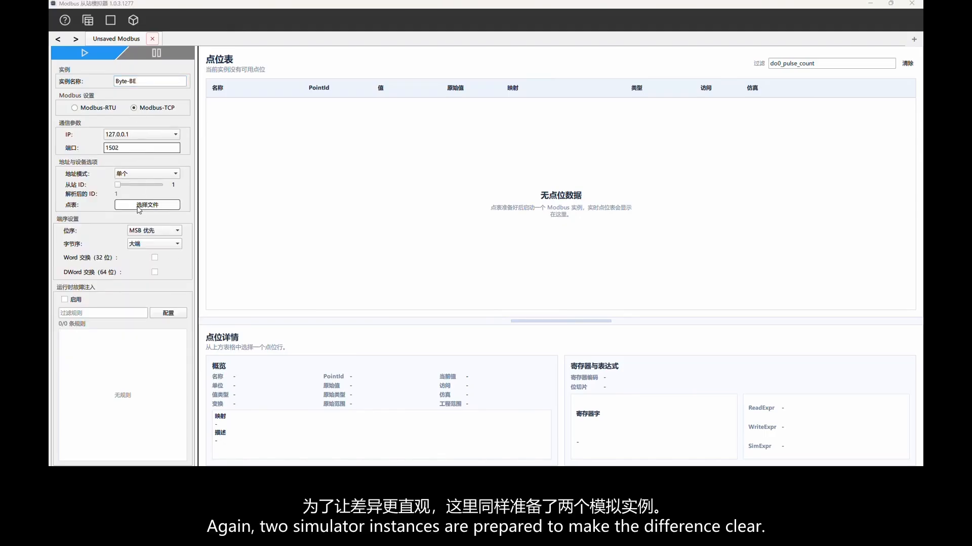
click(172, 135)
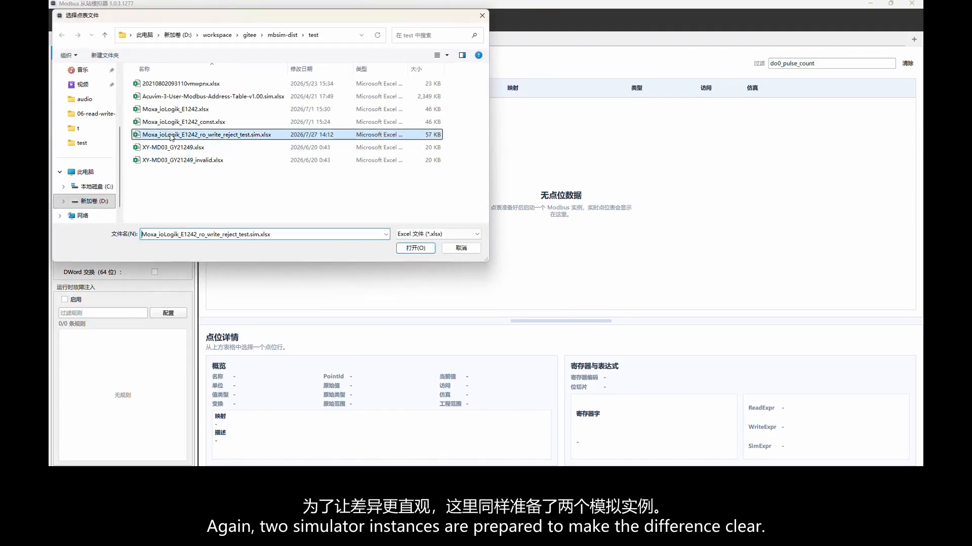
click(427, 249)
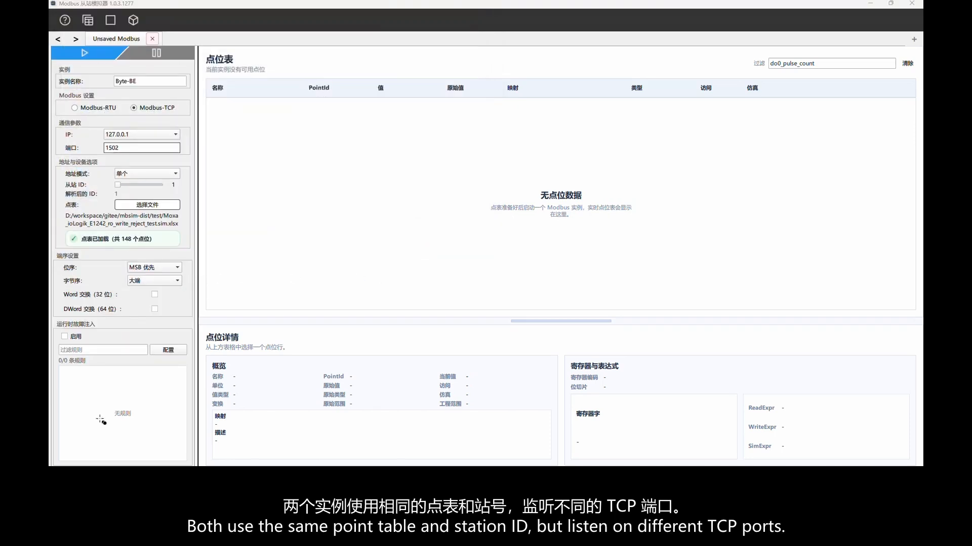
Start the Byte-BE instance with big-endian byte order and show the details of the DO0 Pulse Count point.
drag(59, 273, 196, 293)
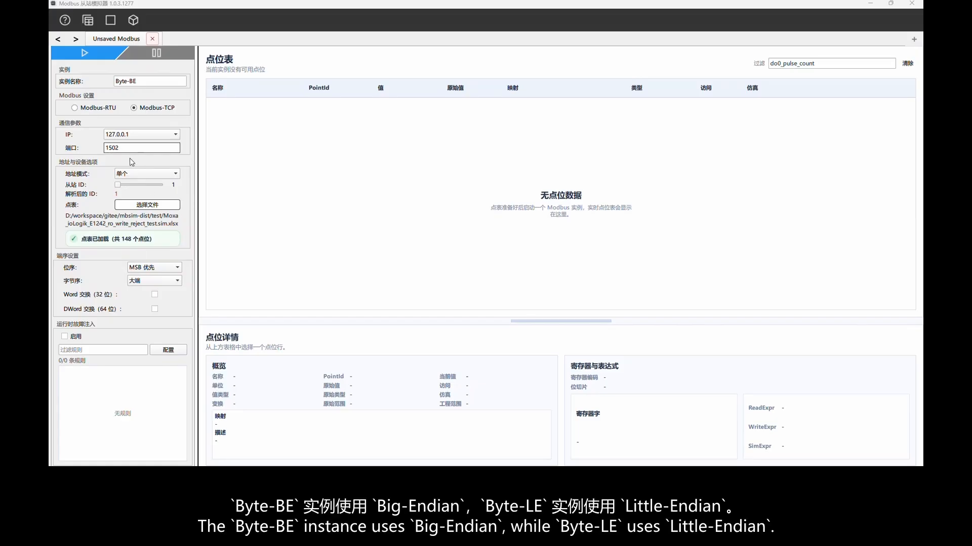
click(92, 56)
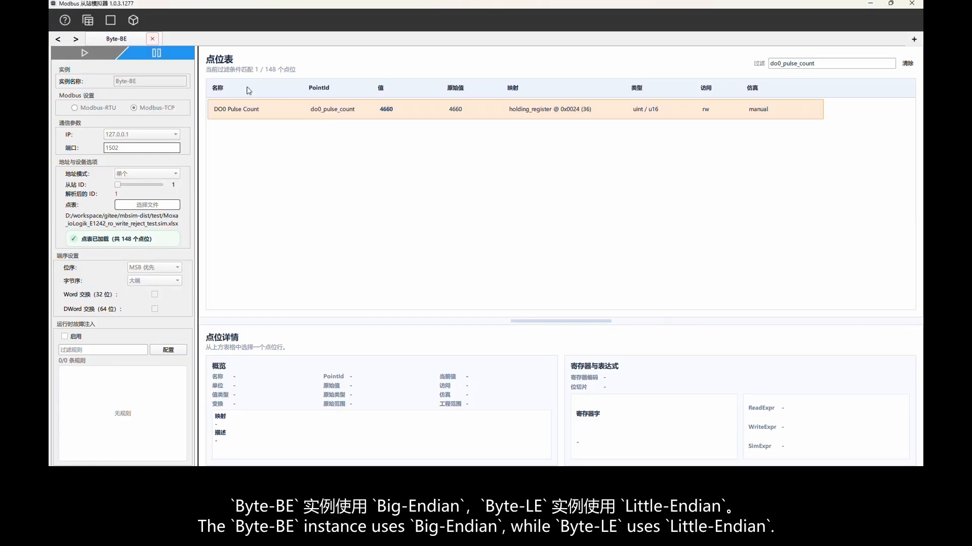
click(299, 111)
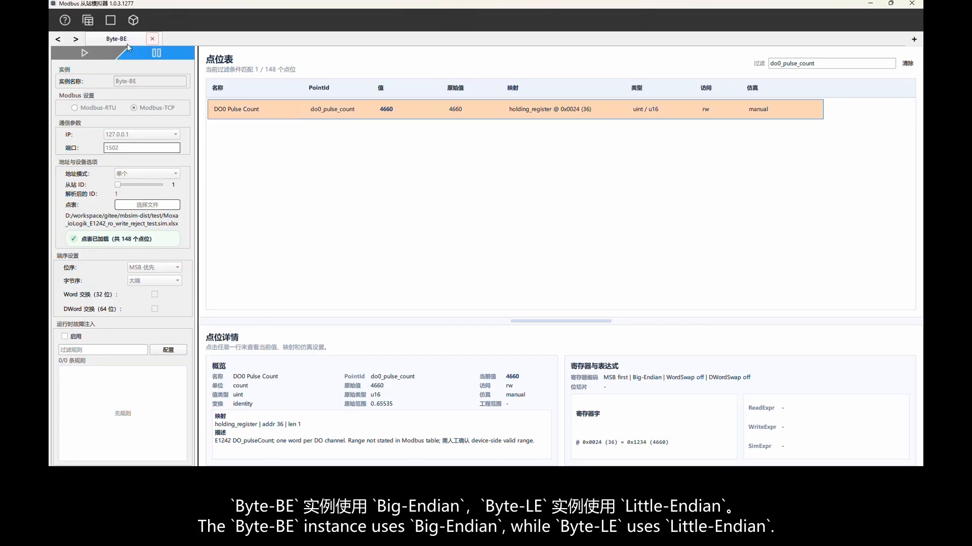
Add a second simulator instance named Byte-LE using Modbus-TCP on port 2502.
click(914, 40)
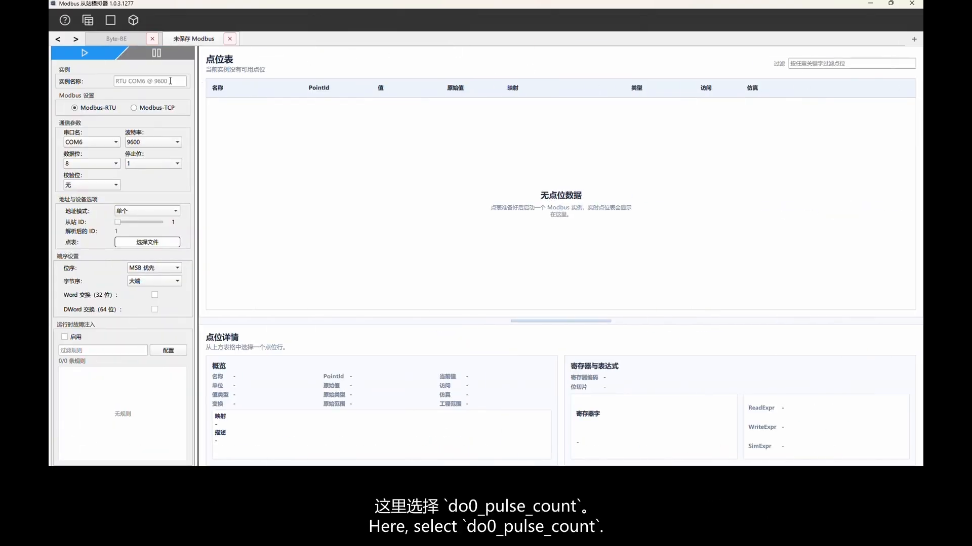
text(Byte-BE)
key(Left)
key(BackSpace)
text(L)
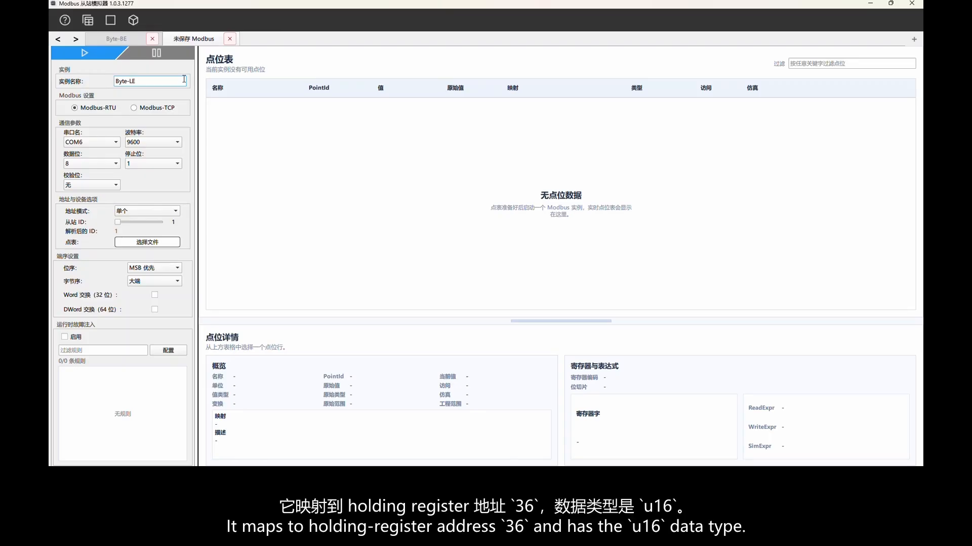
click(134, 108)
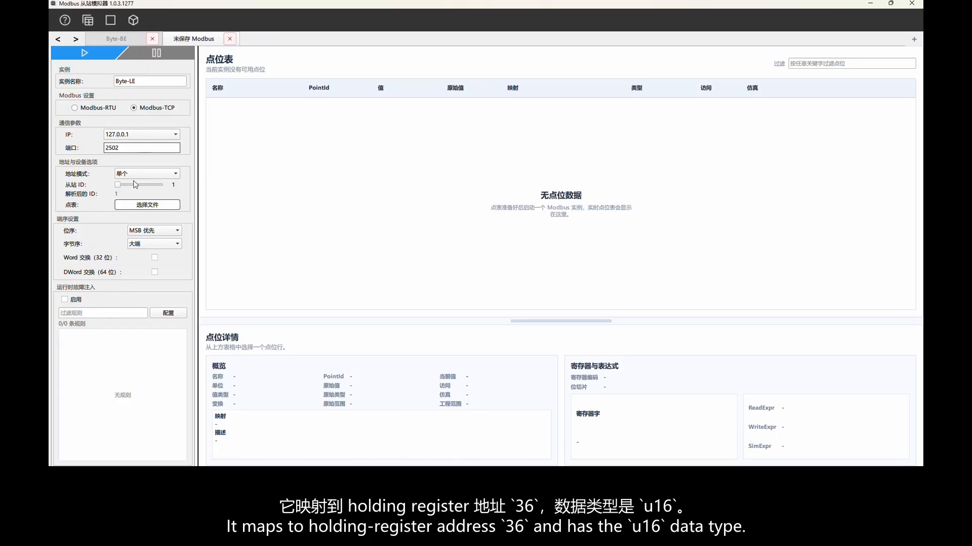
Load the point table Moxa_ioLogik_E1242_ro_write_reject_test.sim.xlsx into the Byte-LE instance.
click(137, 204)
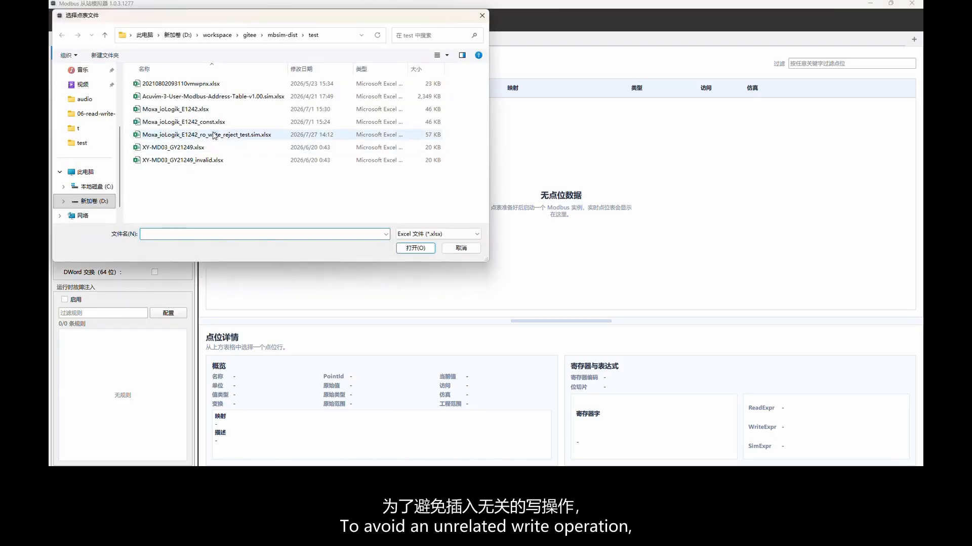
click(214, 134)
click(412, 248)
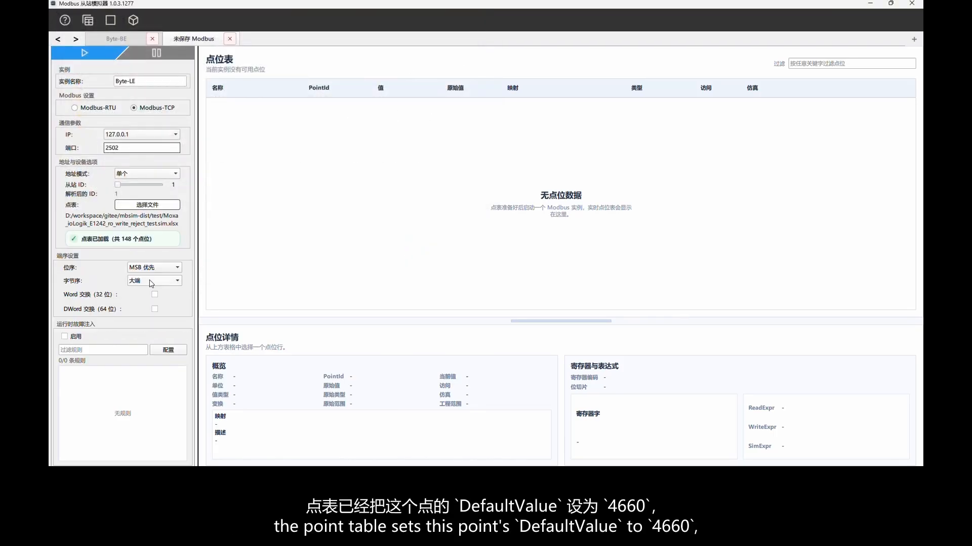
Set the Byte-LE instance's byte order to little-endian (小端) and start the instance.
click(151, 283)
click(146, 294)
drag(54, 272, 193, 289)
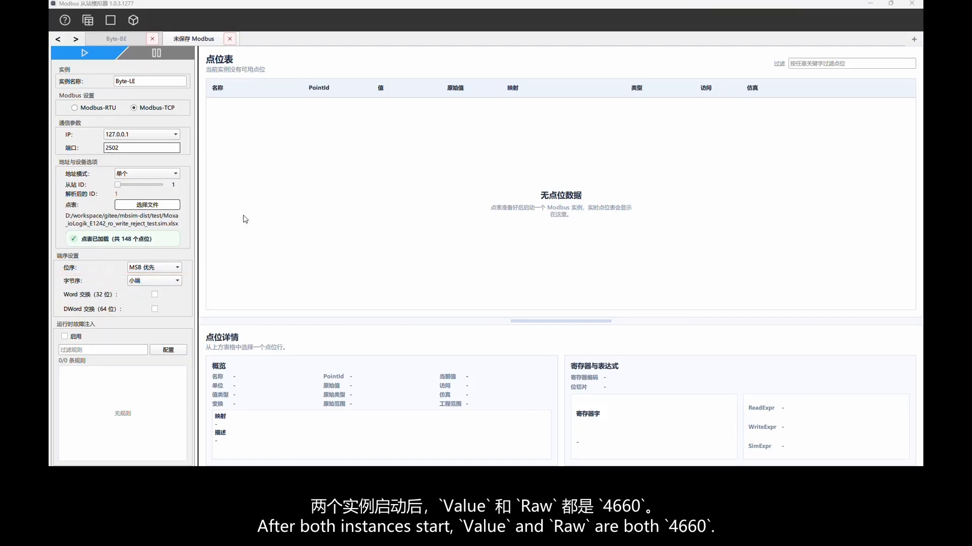
click(84, 53)
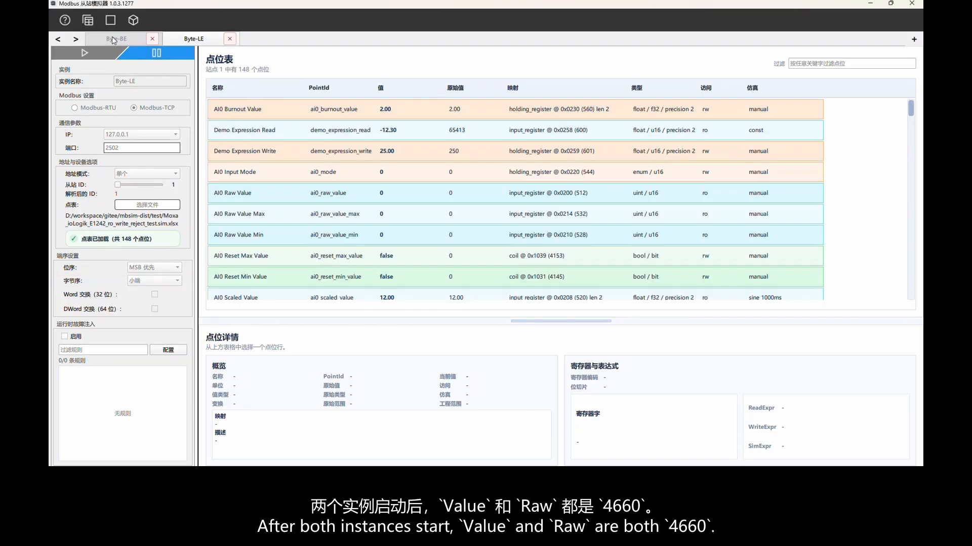
Copy the filter text do0_pulse_count from Byte-BE to Byte-LE and select the DO0 Pulse Count point there.
click(111, 39)
drag(889, 63, 762, 64)
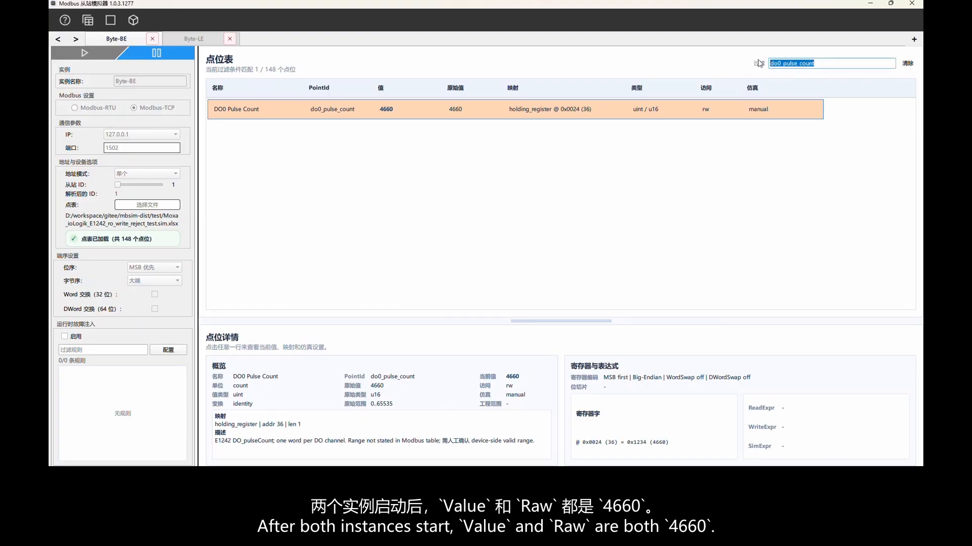
click(193, 39)
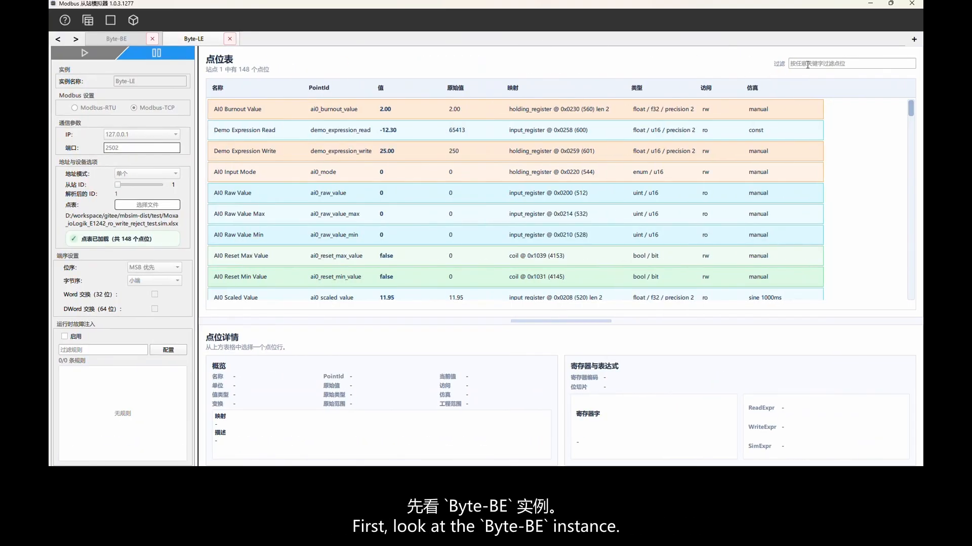
click(368, 110)
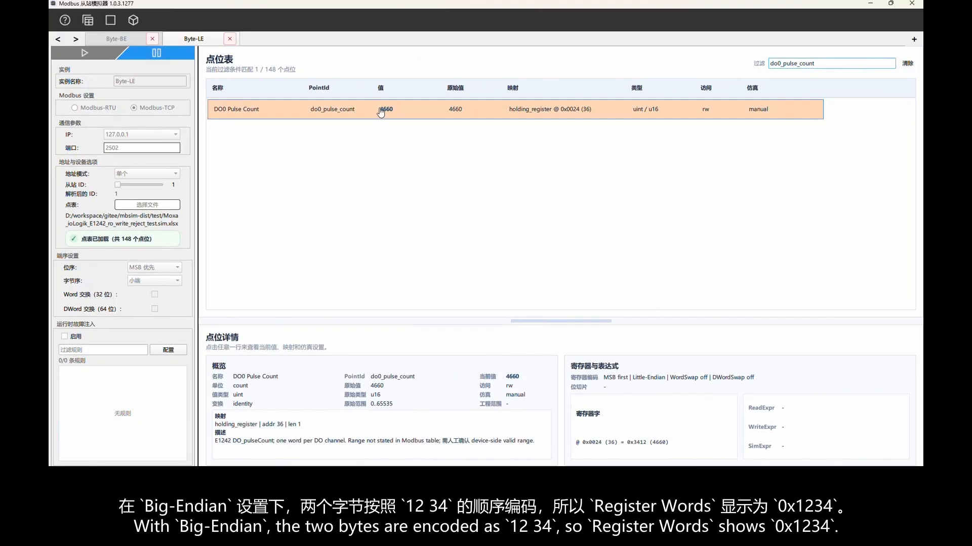
Compare the register words of the DO0 Pulse Count point in the Byte-BE and Byte-LE instances.
click(116, 39)
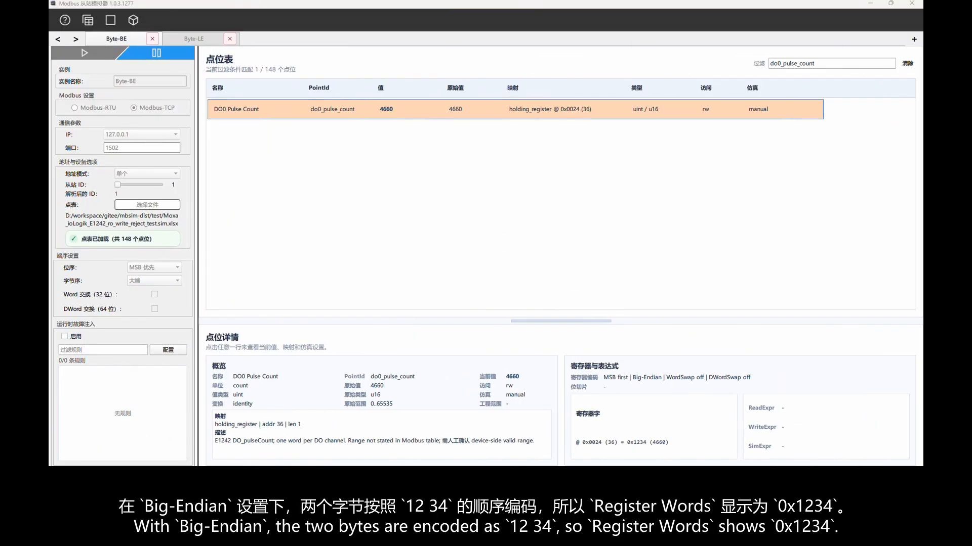
drag(568, 433, 681, 453)
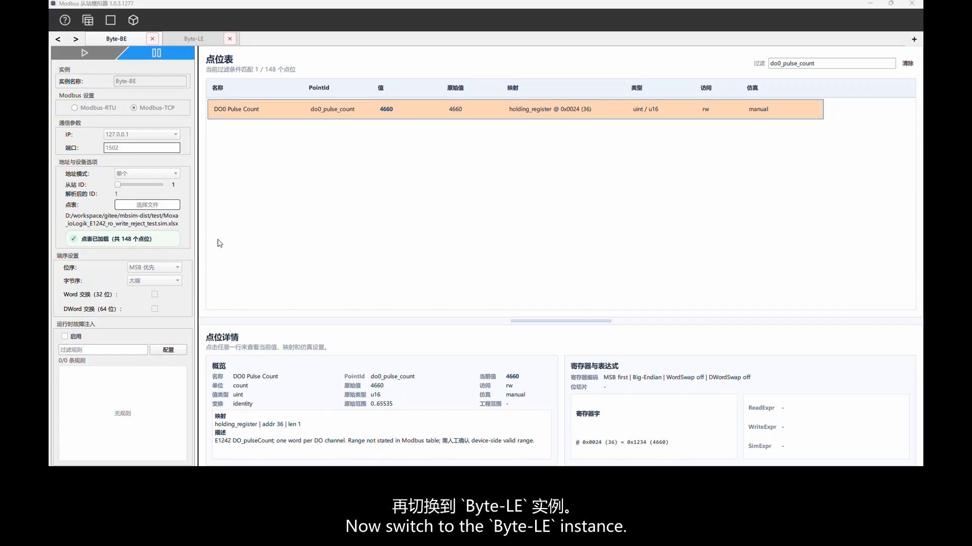
click(195, 39)
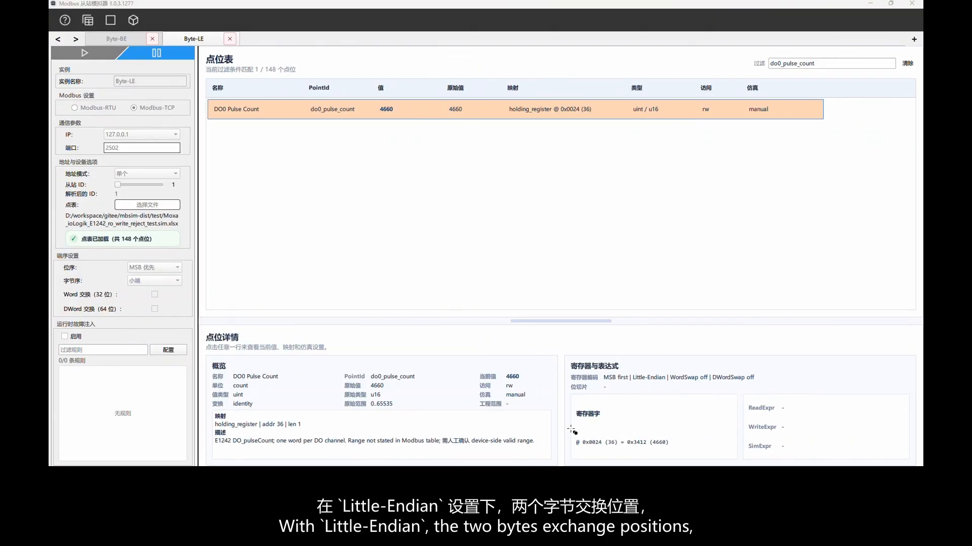
mouse_move(569, 433)
mouse_down()
mouse_move(607, 449)
mouse_move(682, 455)
mouse_up()
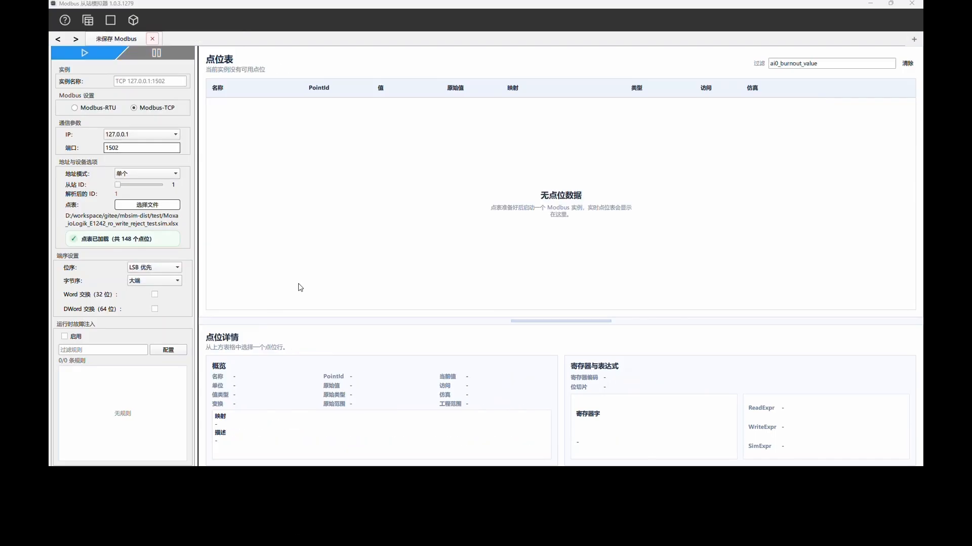
Name the new Modbus-TCP instance Word-Normal and load the point table Moxa_ioLogik_E1242_ro_write_reject_test.sim.xlsx.
click(144, 83)
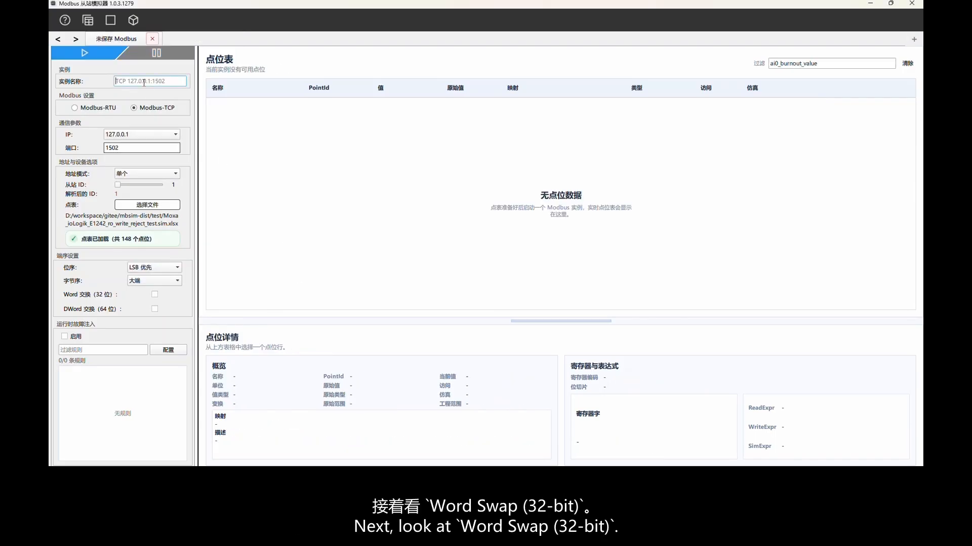
text(Word-Normal)
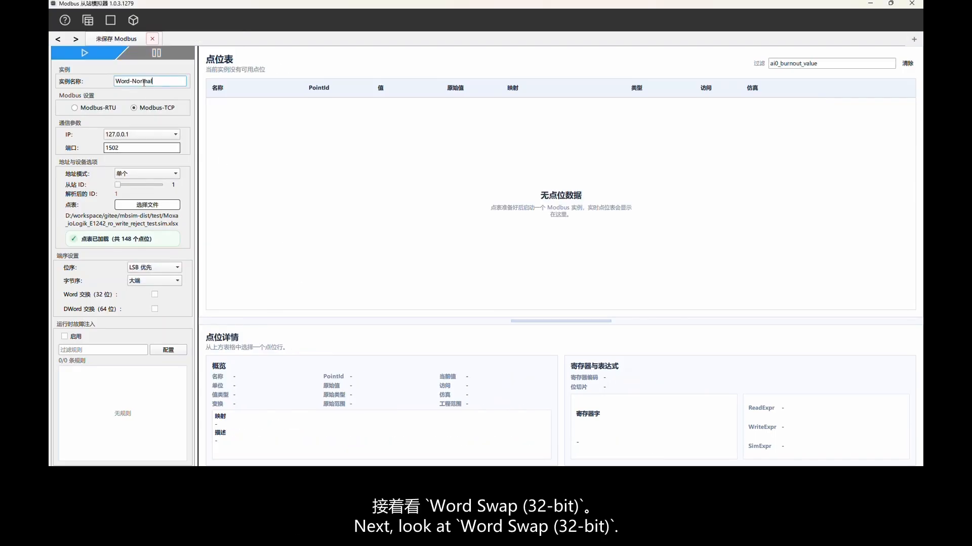
click(135, 209)
click(233, 136)
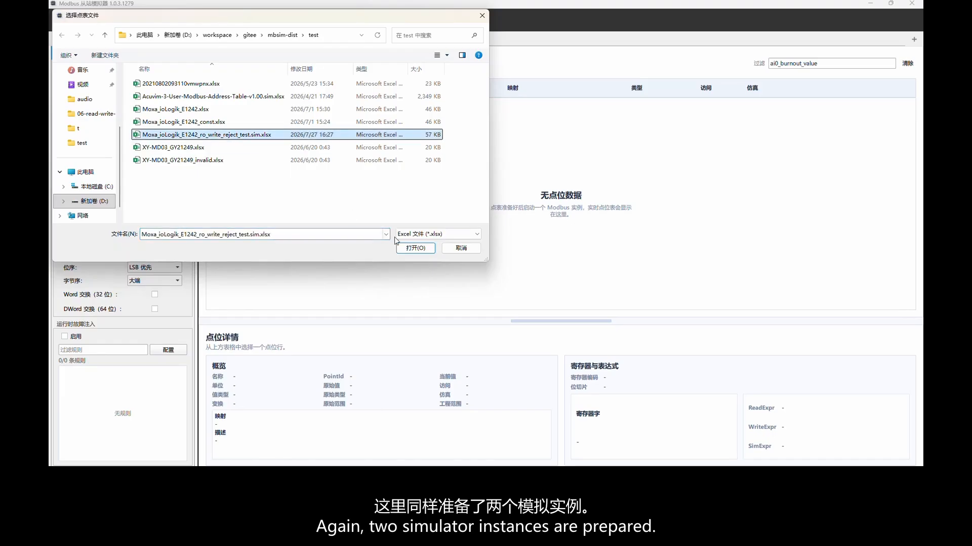
click(418, 248)
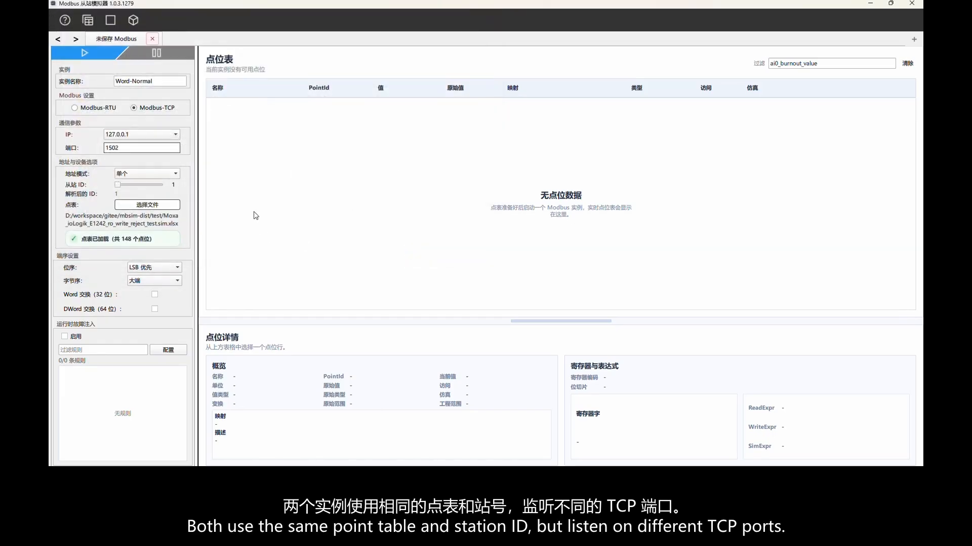
Start the Word-Normal instance and add a new instance named Word-Swap.
click(83, 53)
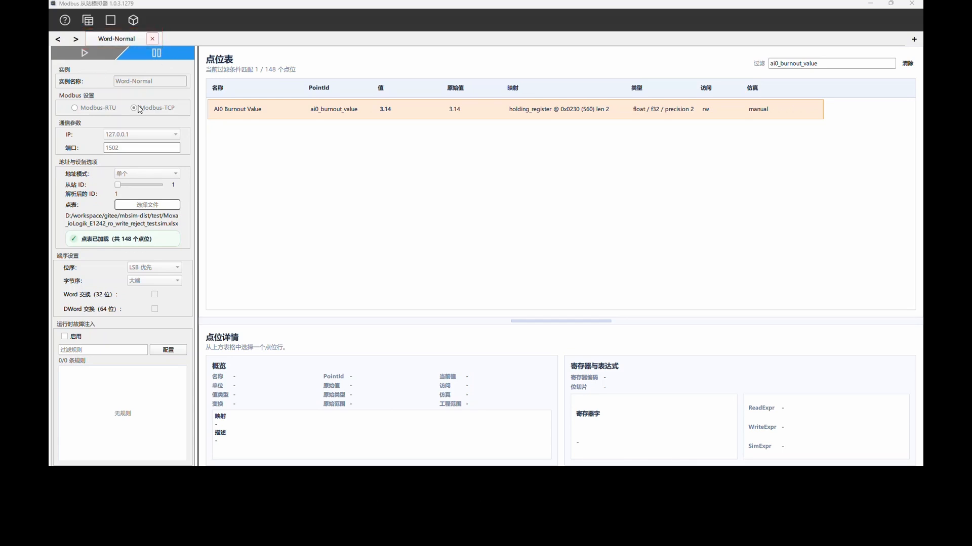
click(914, 39)
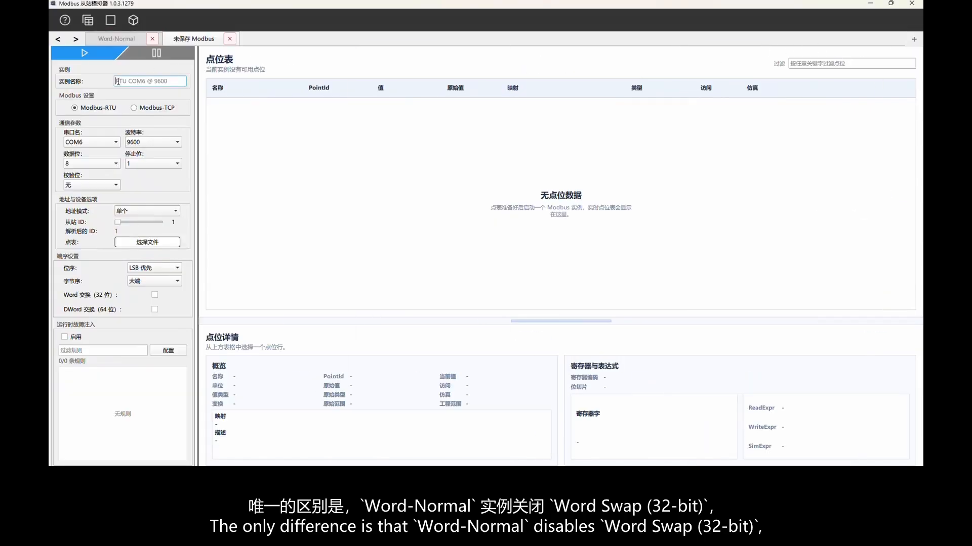
text(Word-Normal)
drag(132, 83, 153, 84)
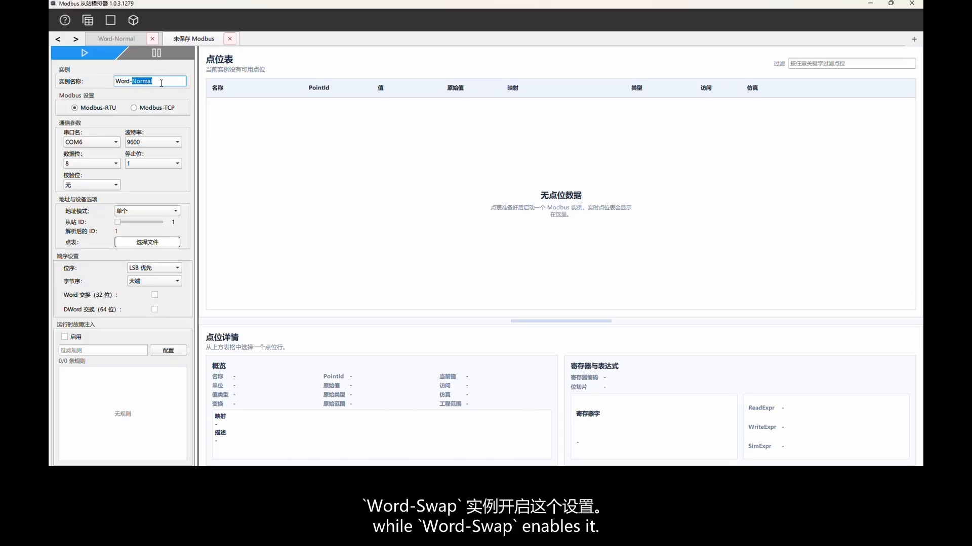
text(Swap)
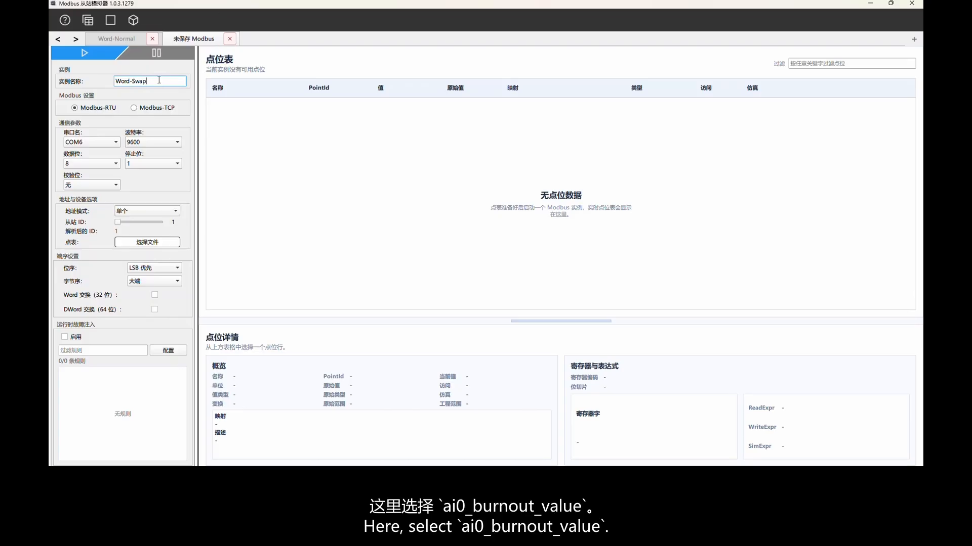
Set the Word-Swap instance to Modbus-TCP on port 2502 and load the point table Moxa_ioLogik_E1242_ro_write_reject_test.sim.xlsx.
click(160, 107)
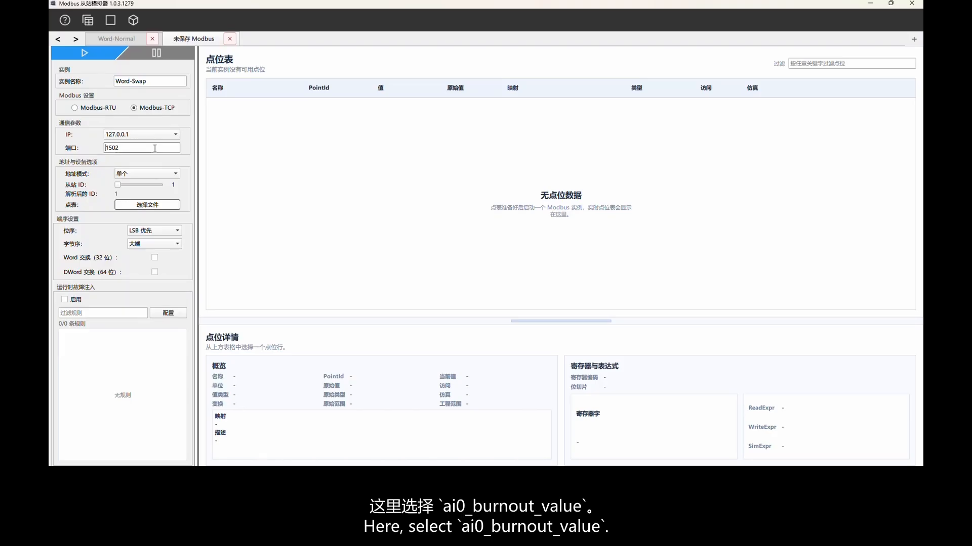
key(Delete)
text(2)
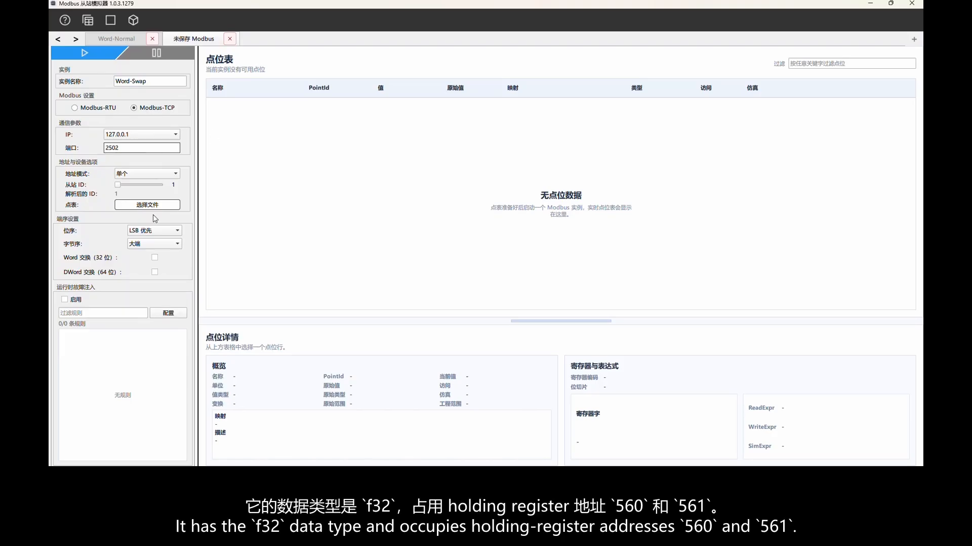
click(146, 204)
click(200, 135)
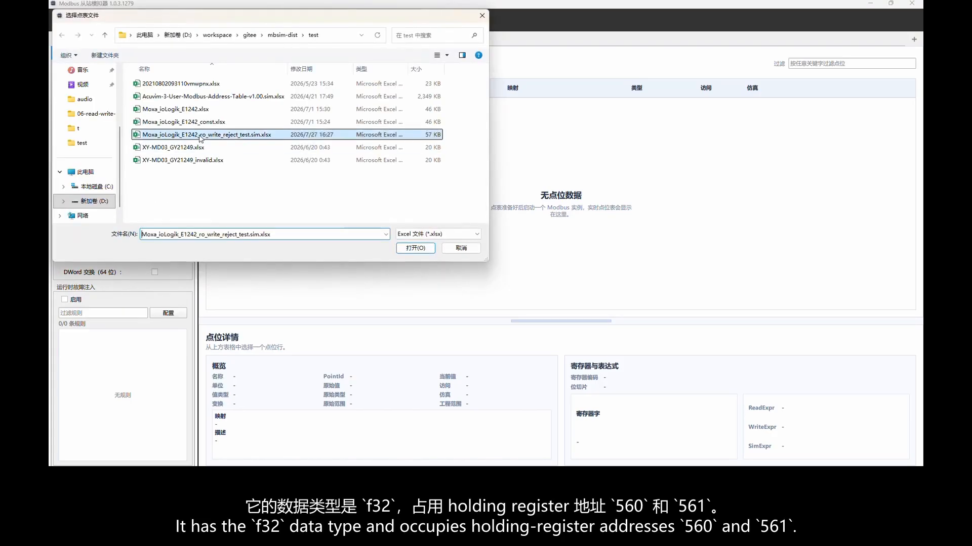
double_click(200, 135)
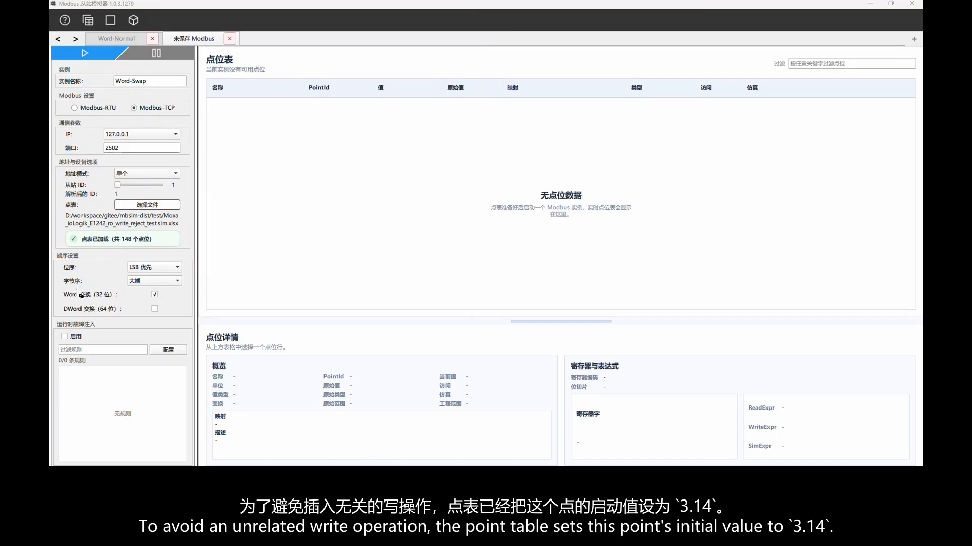
Enable 32-bit Word swap (Word 交换) for the Word-Swap instance and start it.
drag(57, 287, 188, 302)
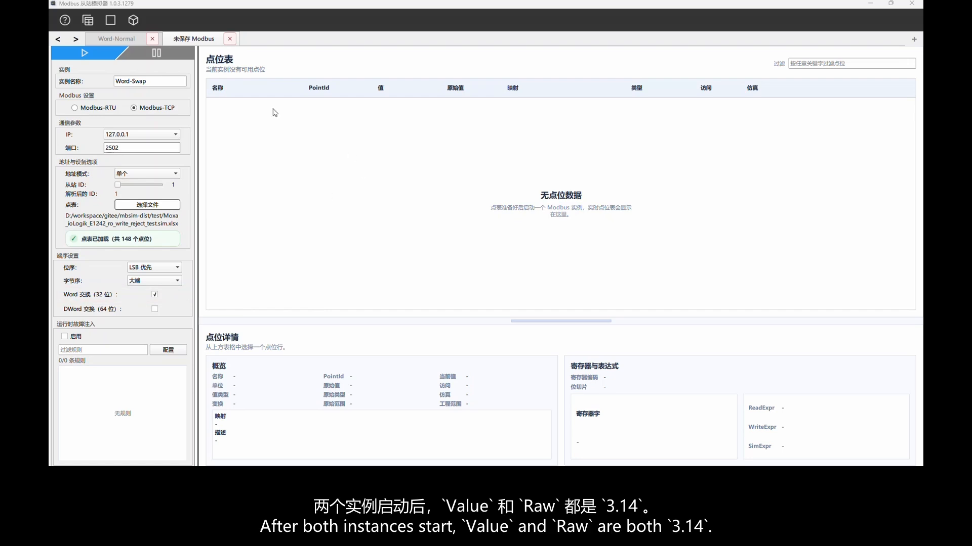
click(88, 54)
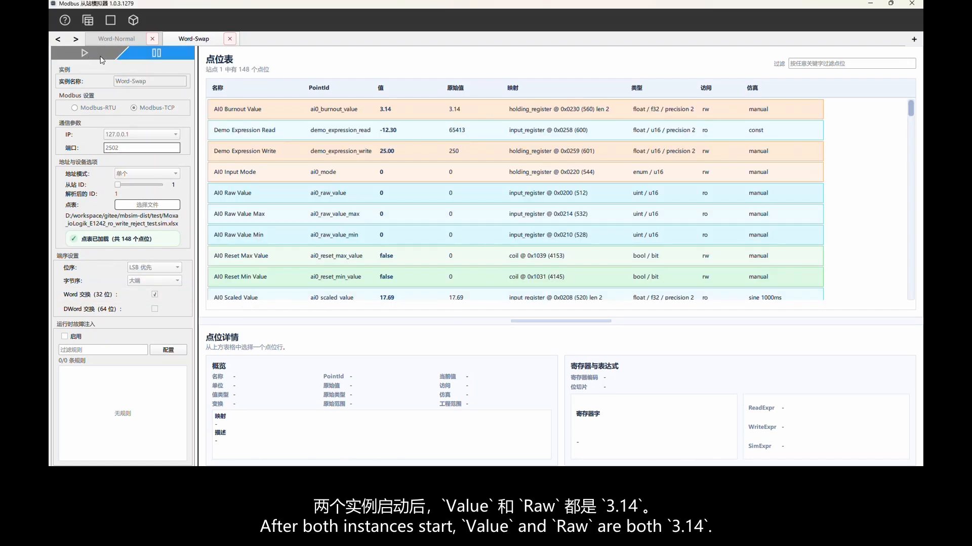
Copy the filter text ai0_burnout_value from Word-Normal to Word-Swap and select the AI0 Burnout Value point in Word-Normal.
click(114, 38)
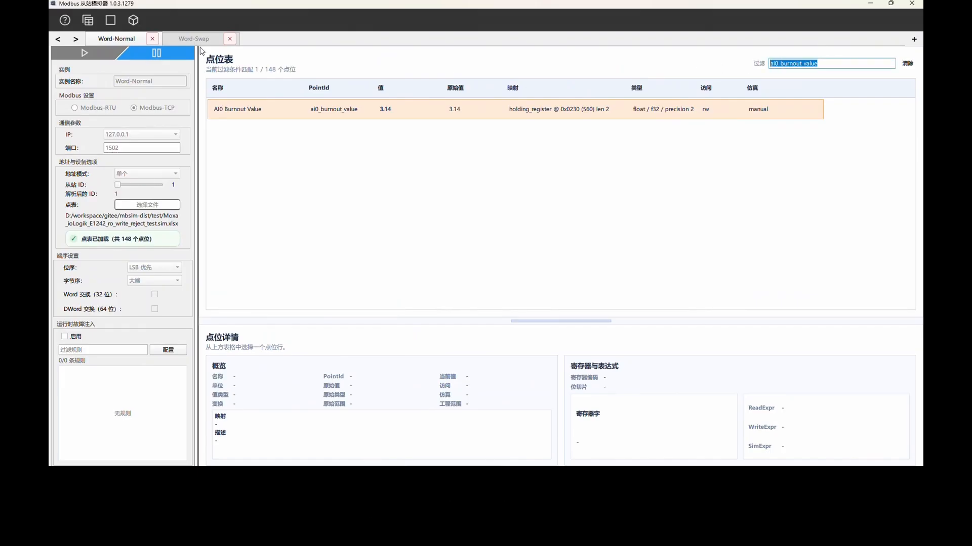
click(194, 38)
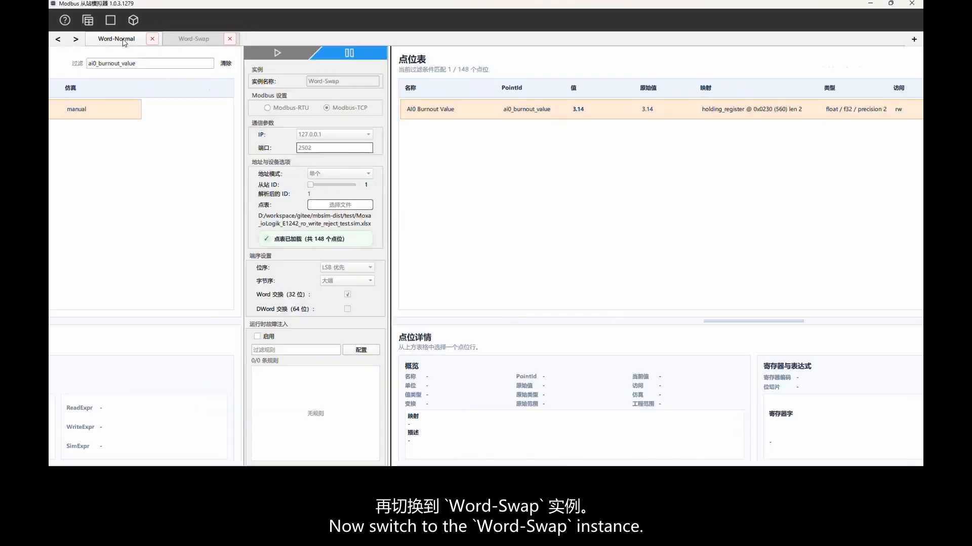
click(329, 111)
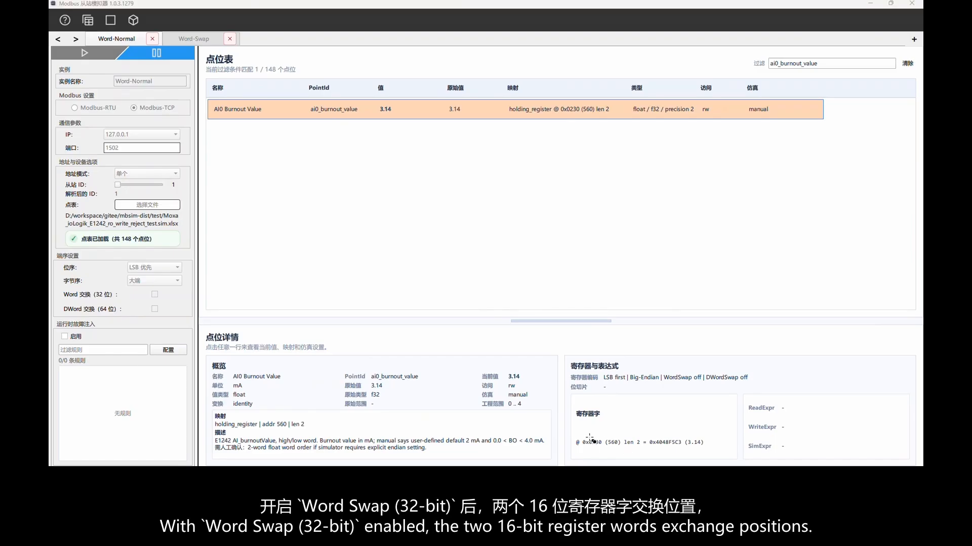
Compare the register words of the AI0 Burnout Value point in the Word-Normal and Word-Swap instances.
mouse_move(570, 428)
mouse_down()
mouse_move(653, 451)
mouse_move(715, 454)
mouse_up()
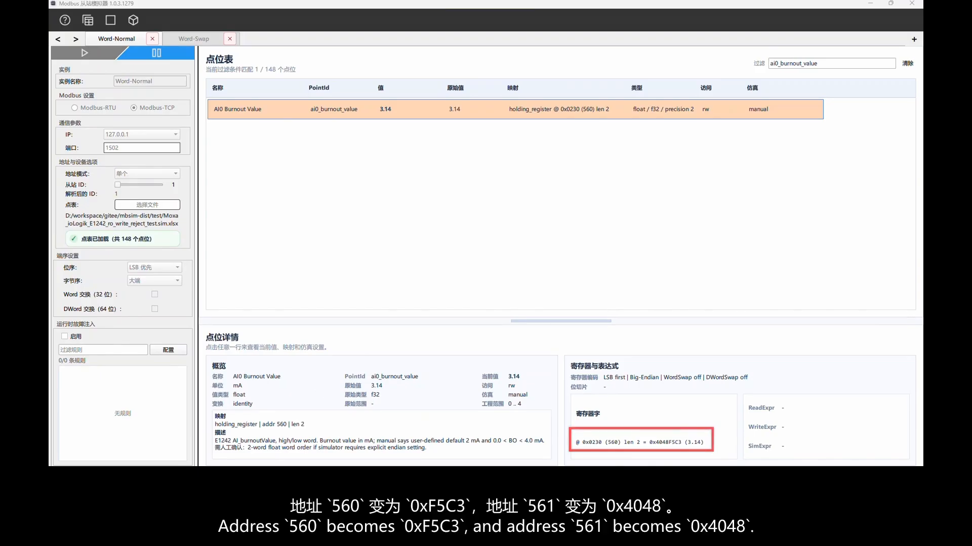
click(196, 39)
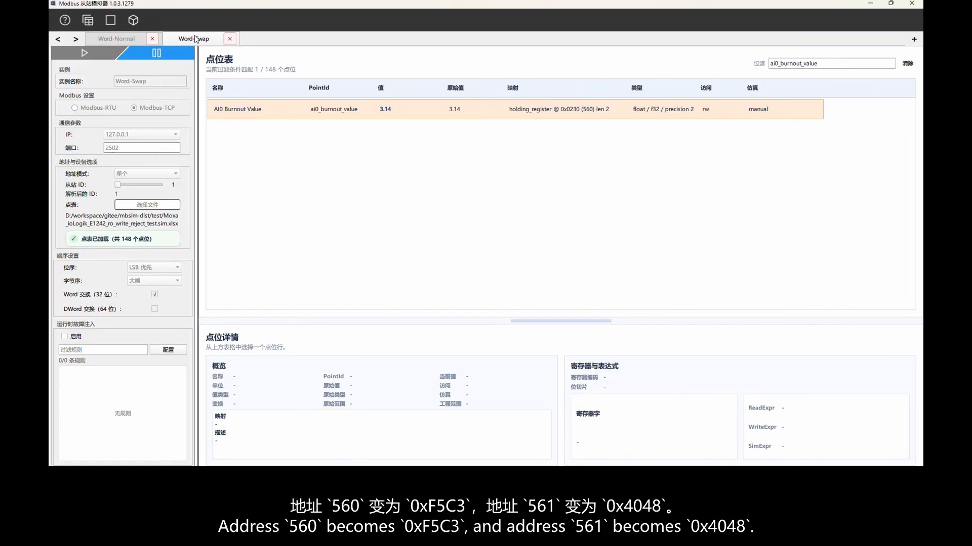
click(362, 115)
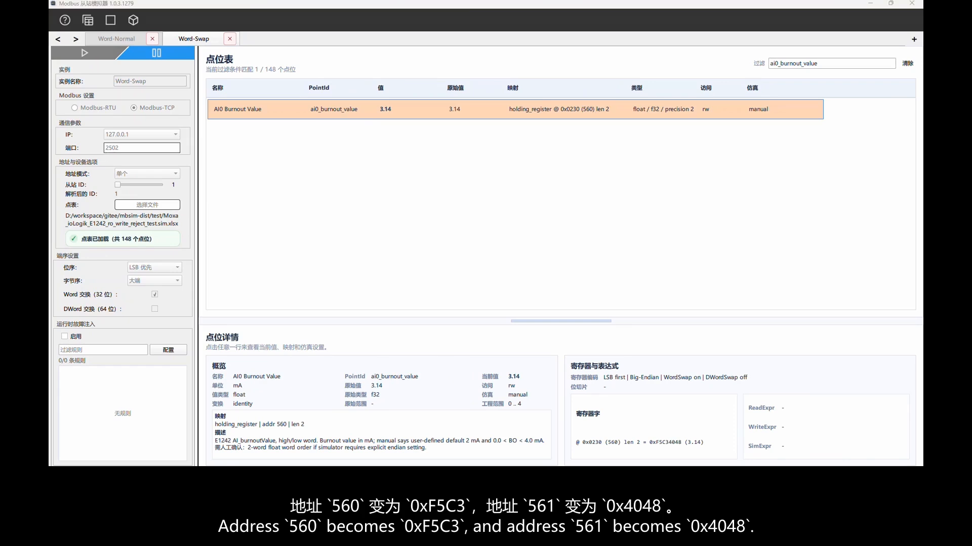
drag(569, 431, 719, 453)
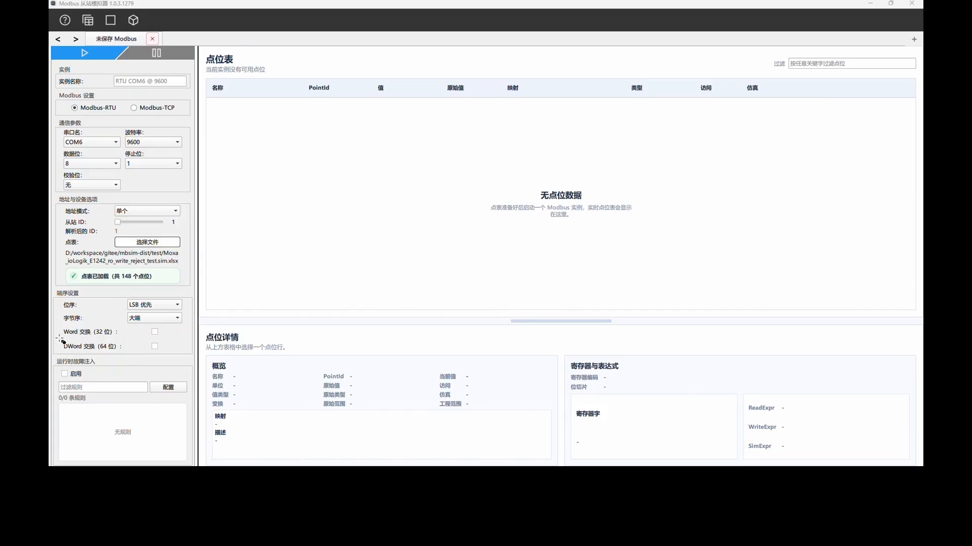
Examine the 64-bit DWord swap (DWord 交换) setting of the unsaved Modbus instance.
mouse_move(58, 337)
mouse_down()
mouse_move(124, 358)
mouse_move(175, 359)
mouse_up()
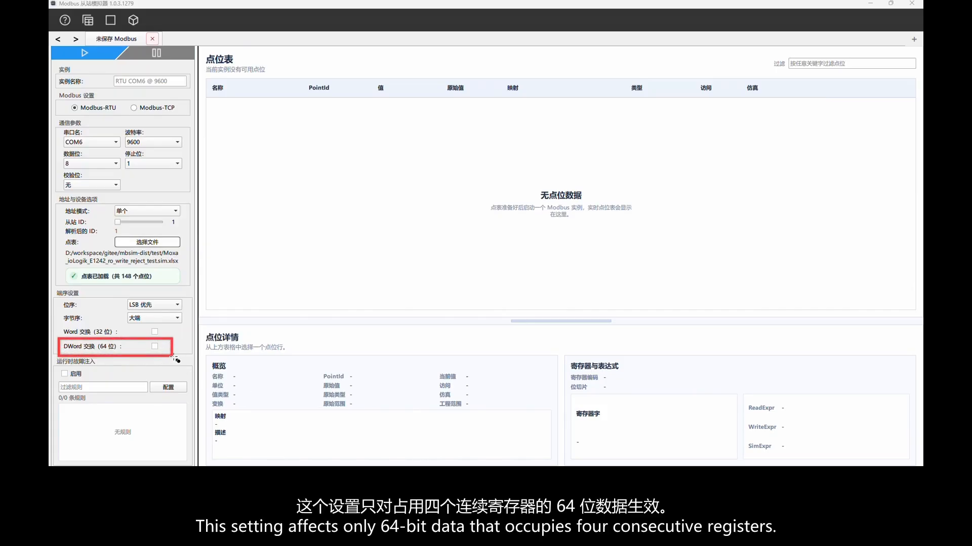